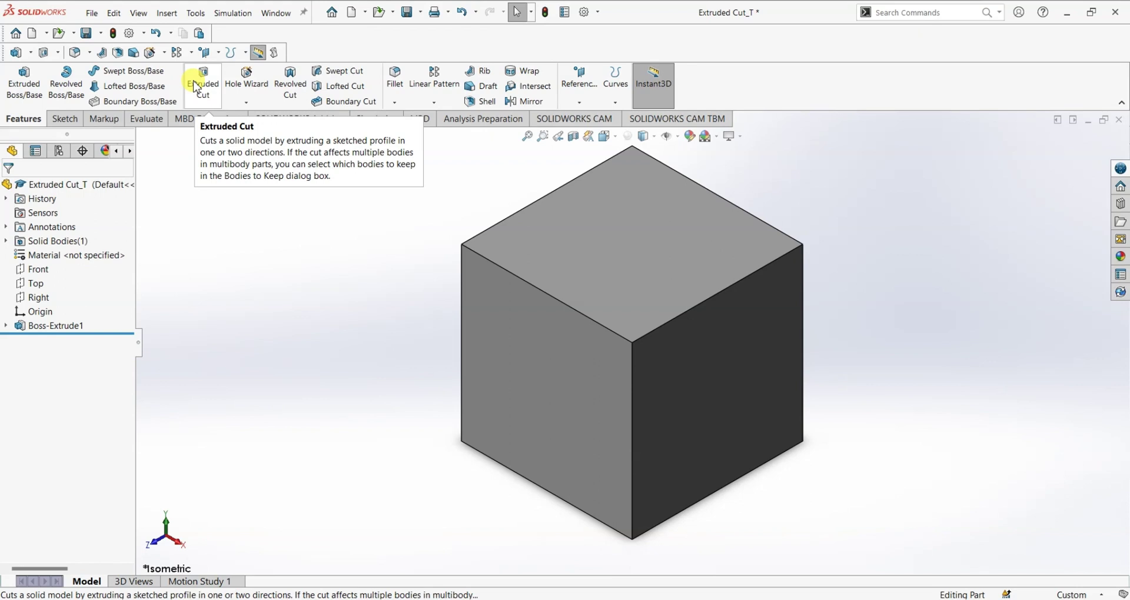
Start an extruded cut on the cube's top face and sketch a circle about 63 mm in diameter centred on the origin
{"action": "left_click", "coordinate": [198, 82]}
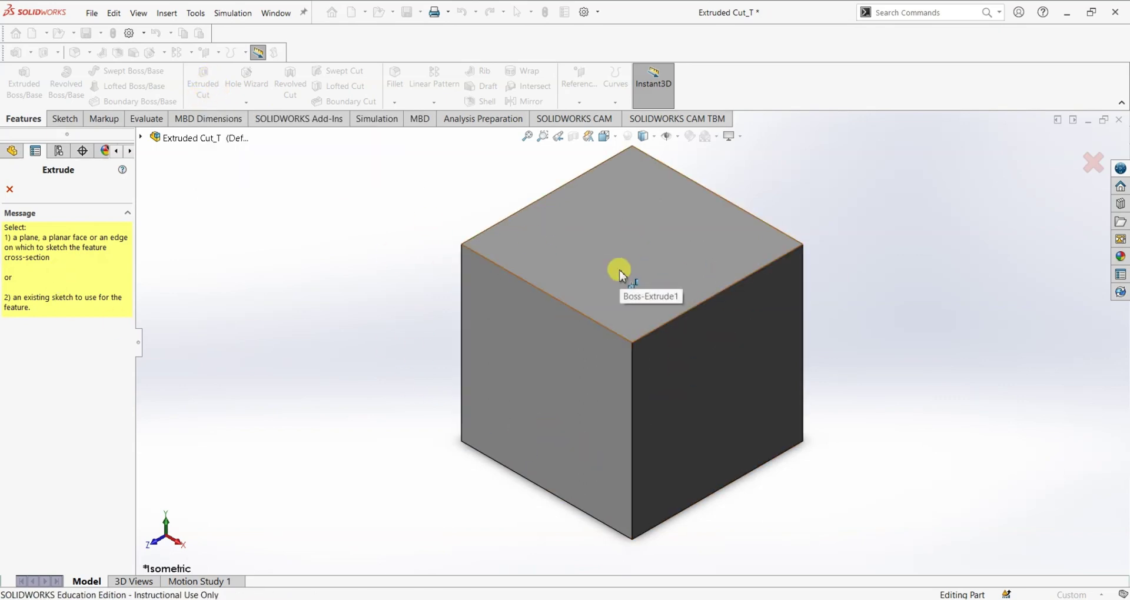
{"action": "left_click", "coordinate": [658, 257]}
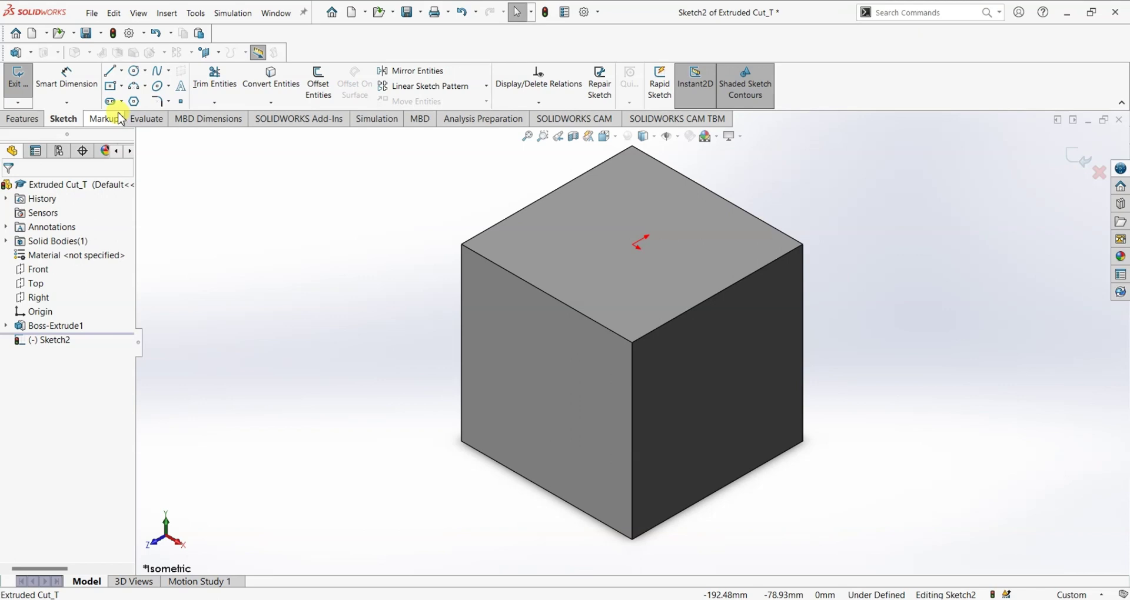
{"action": "left_click", "coordinate": [137, 71]}
{"action": "left_click", "coordinate": [631, 244]}
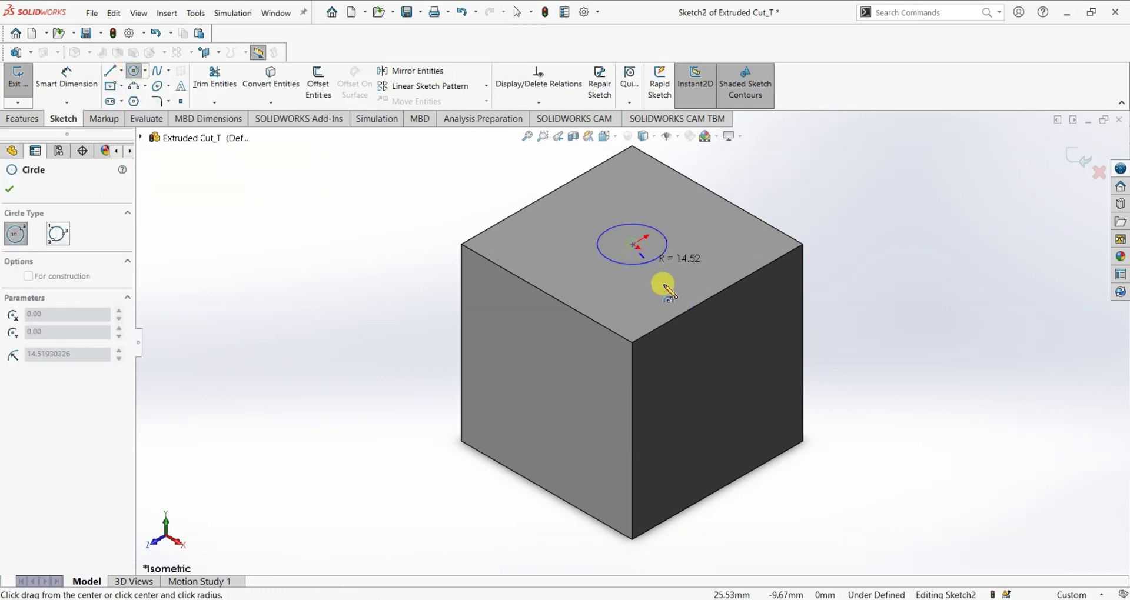
{"action": "left_click", "coordinate": [661, 280]}
{"action": "left_click", "coordinate": [10, 189]}
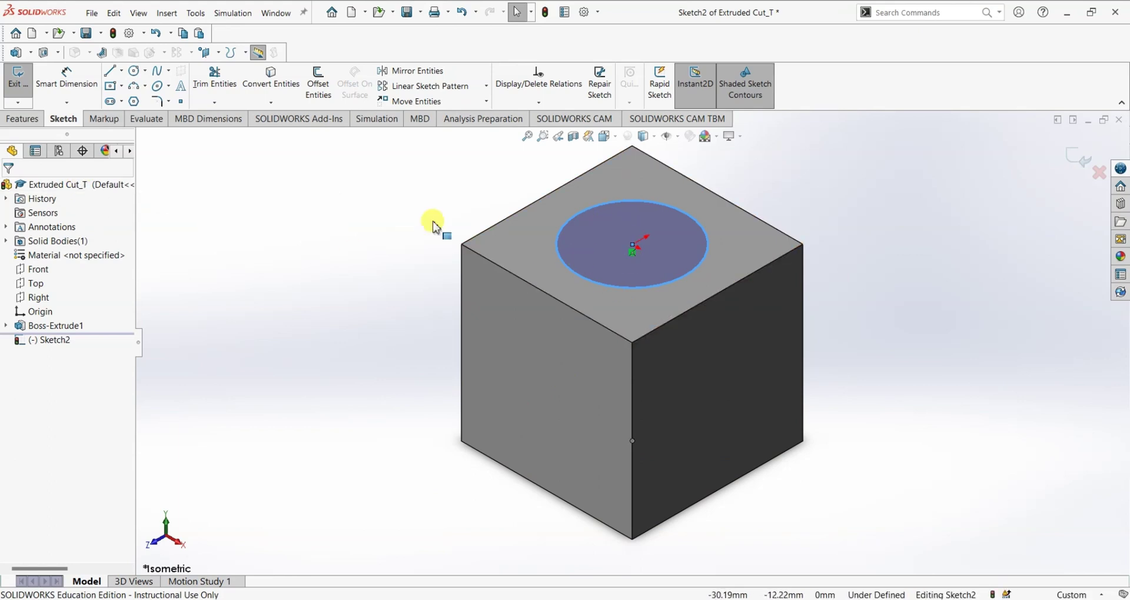
Dimension the circle's diameter as 50 mm
{"action": "left_click", "coordinate": [67, 80]}
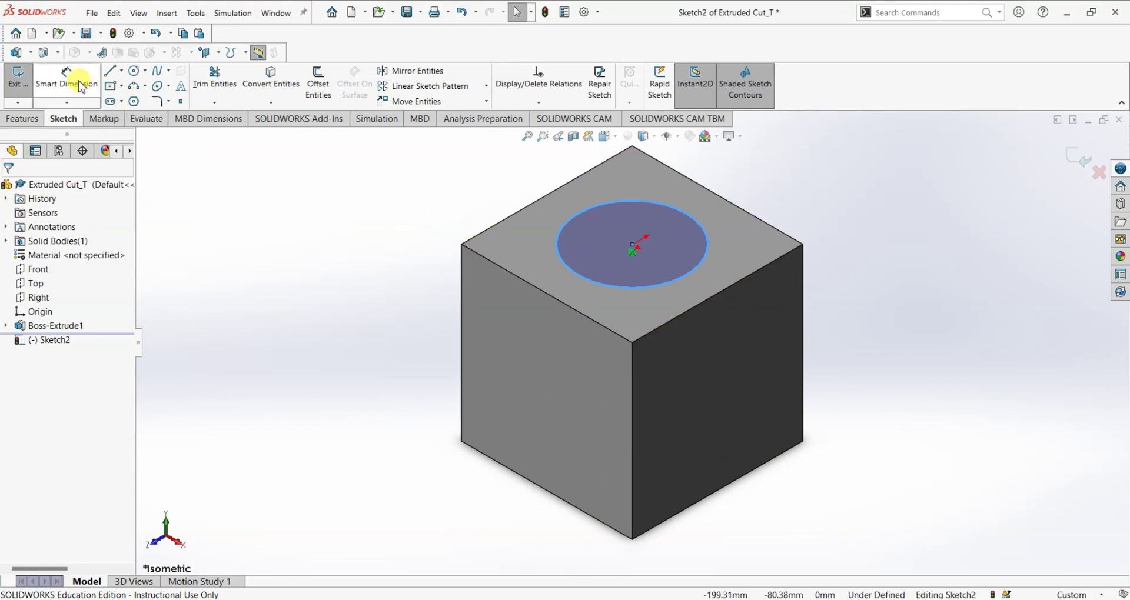
{"action": "left_click", "coordinate": [700, 270]}
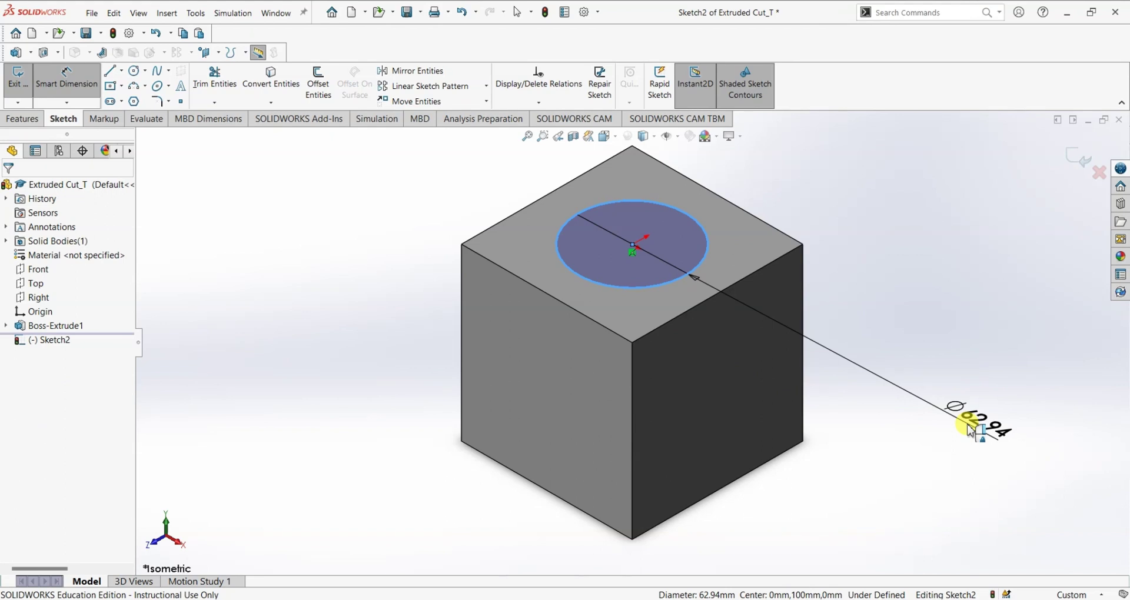
{"action": "left_click", "coordinate": [966, 429]}
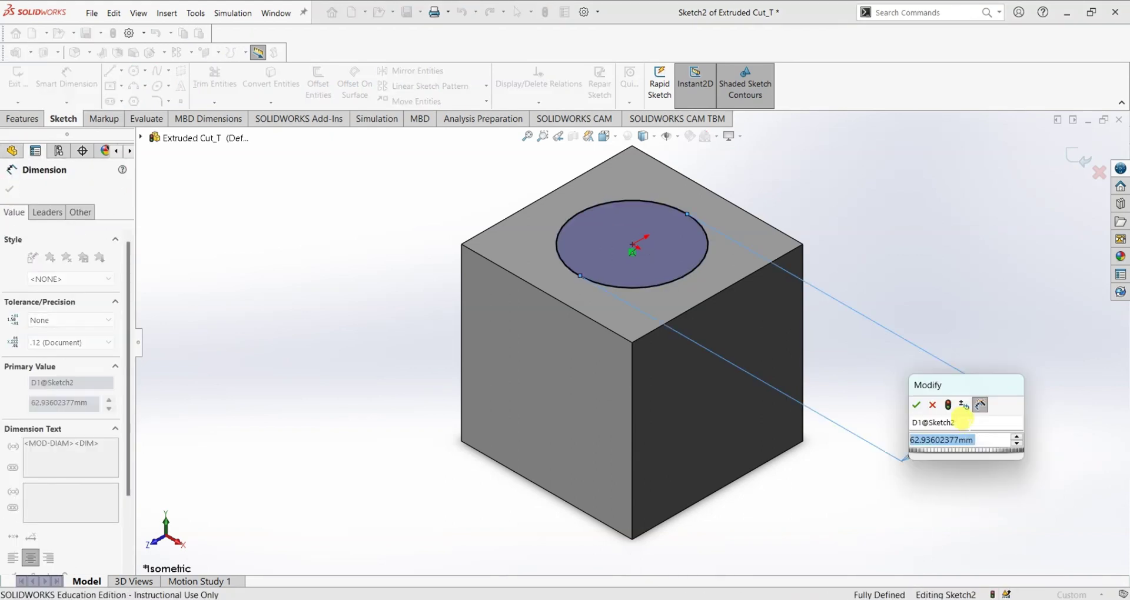
{"action": "key", "text": "Return"}
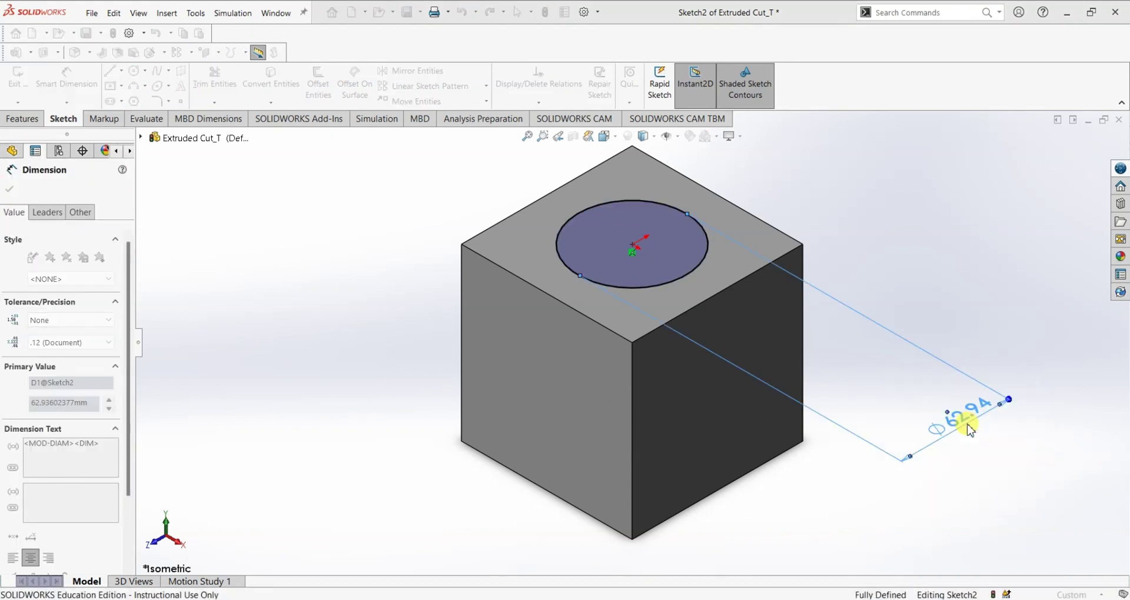
{"action": "left_click", "coordinate": [9, 189]}
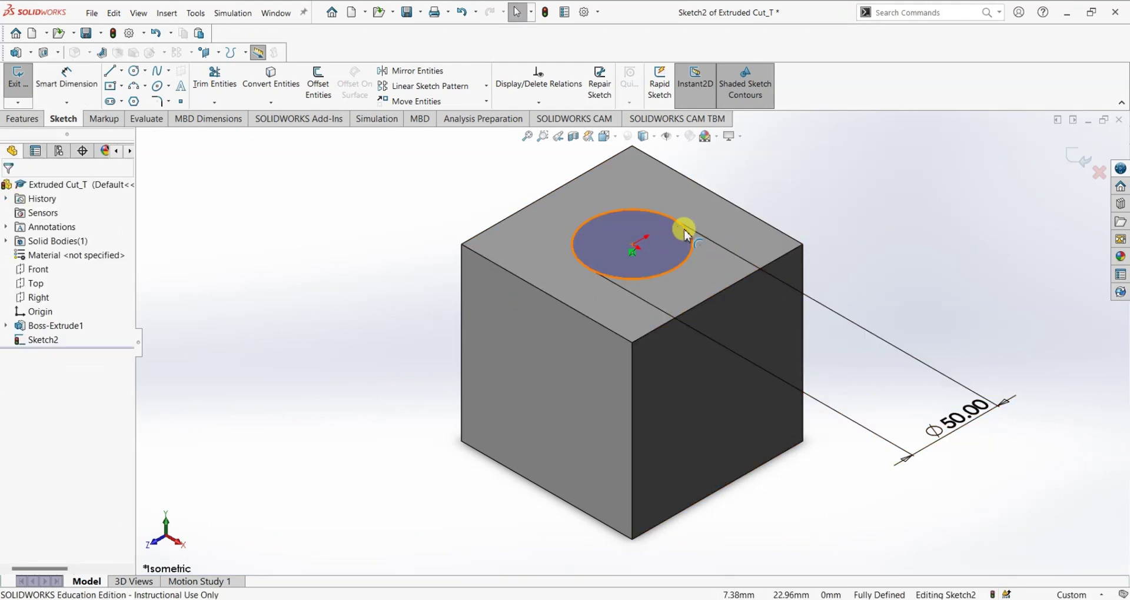
Exit the circle sketch to the Cut-Extrude settings and set the cut to start from the sketch plane
{"action": "left_click", "coordinate": [22, 119]}
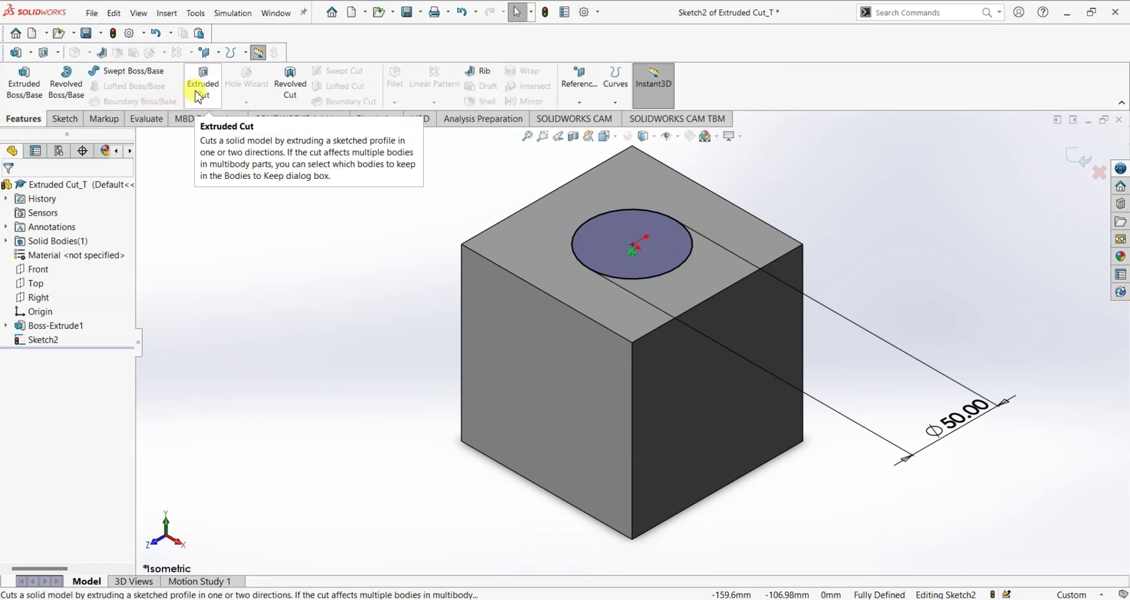
{"action": "left_click", "coordinate": [64, 119]}
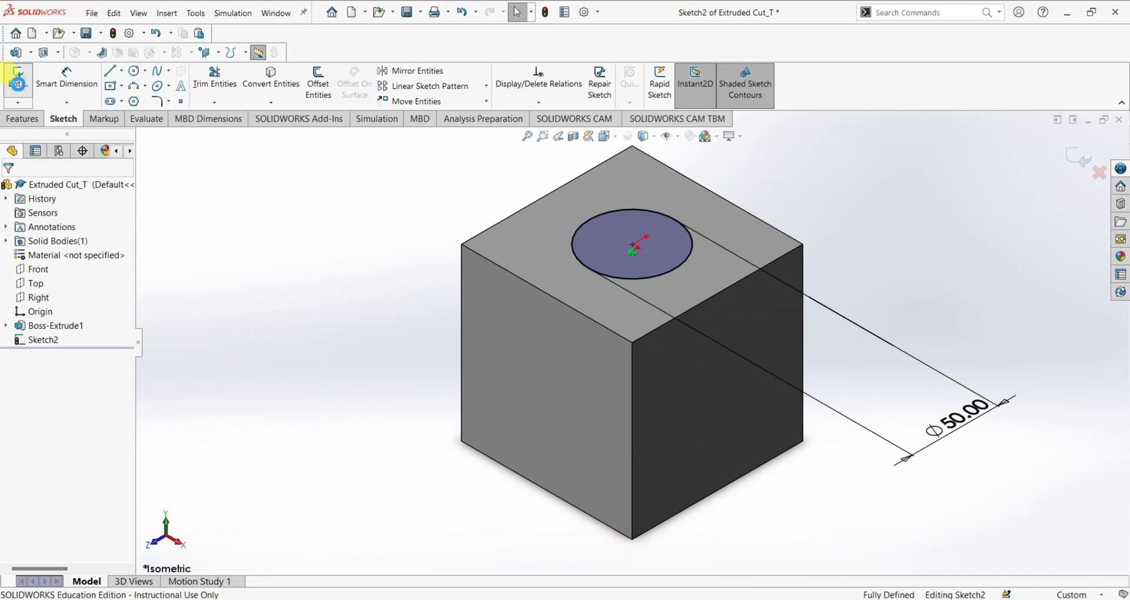
{"action": "left_click", "coordinate": [16, 81]}
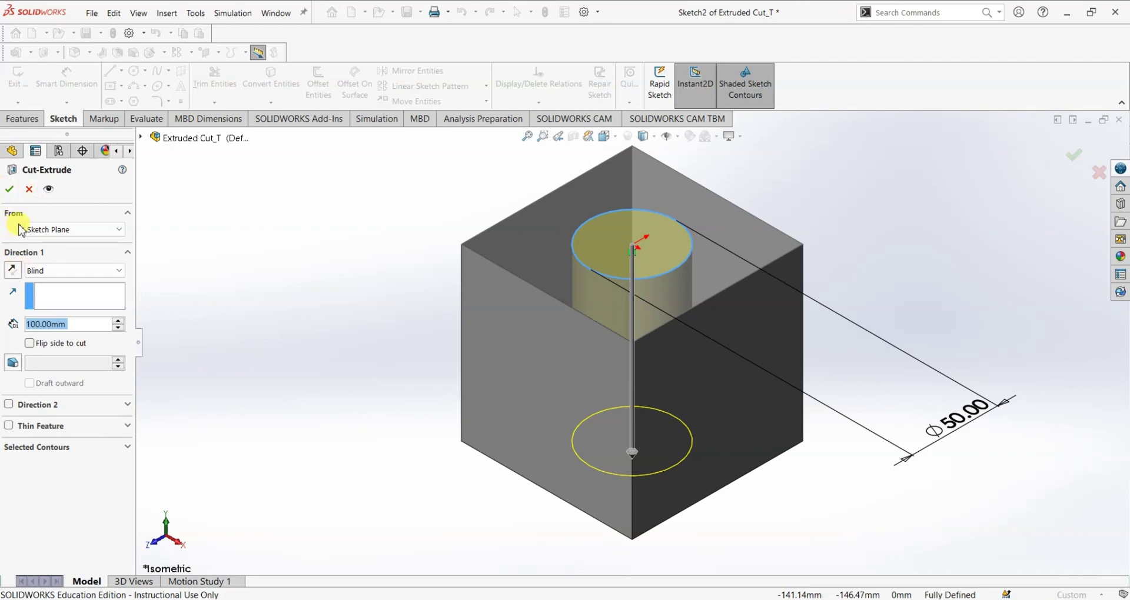
{"action": "left_click", "coordinate": [49, 231]}
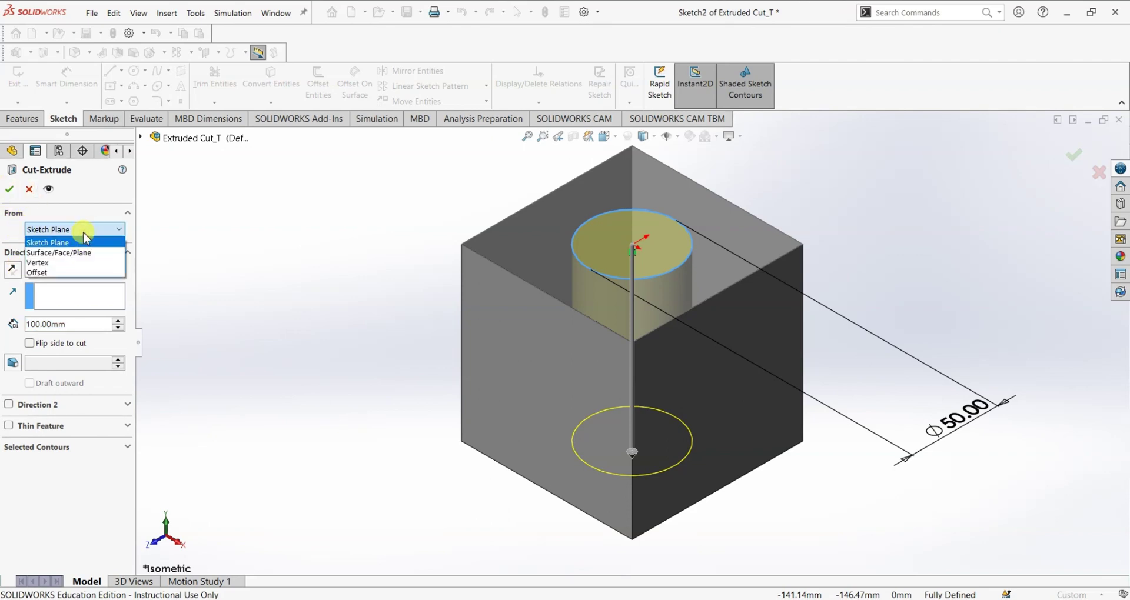
{"action": "left_click", "coordinate": [50, 242]}
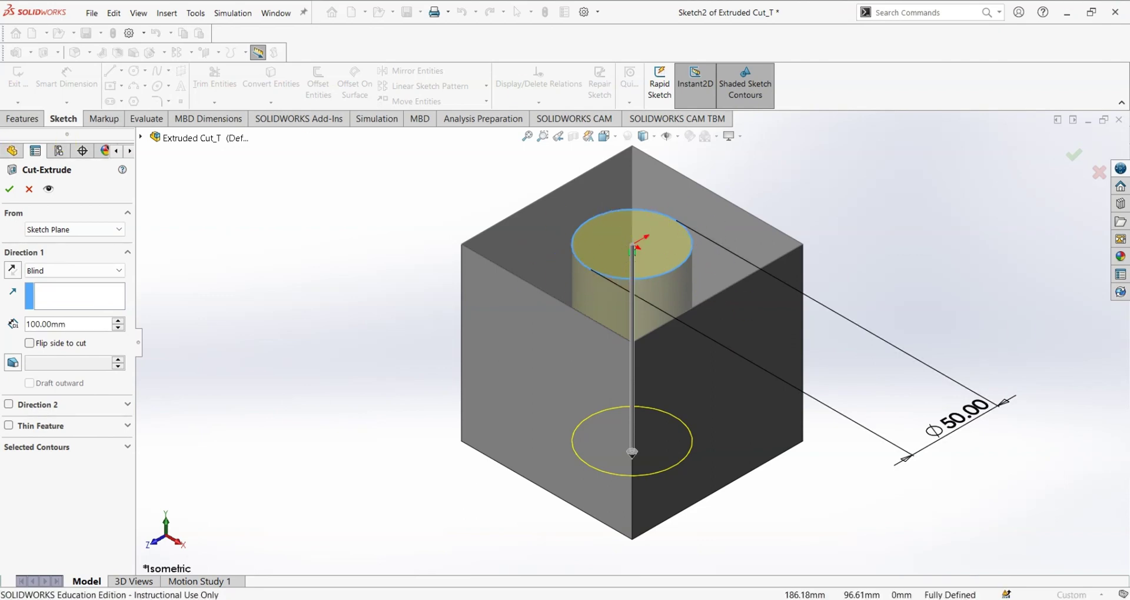
Try starting the cut at a 20 mm offset from the sketch plane, then reverse the offset direction into the cube
{"action": "left_click", "coordinate": [80, 230]}
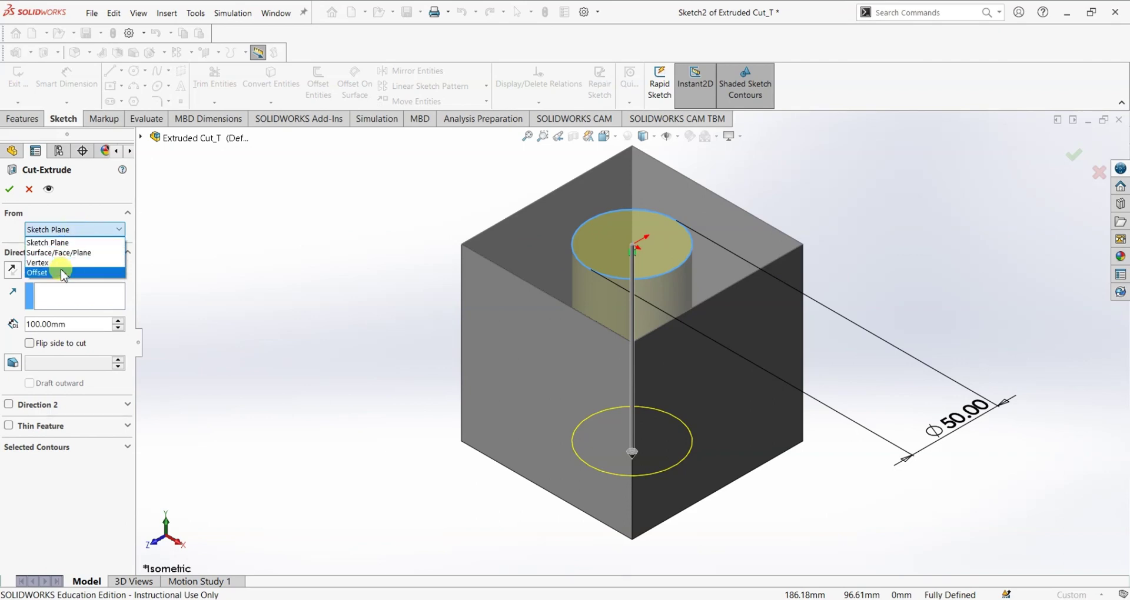
{"action": "left_click", "coordinate": [38, 272]}
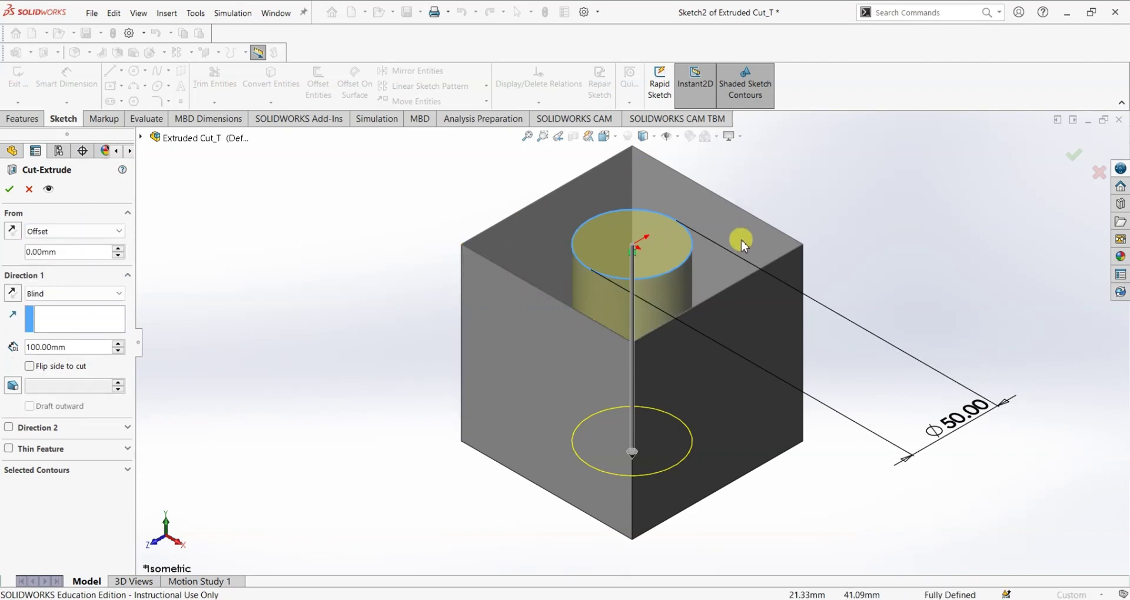
{"action": "left_click", "coordinate": [63, 252]}
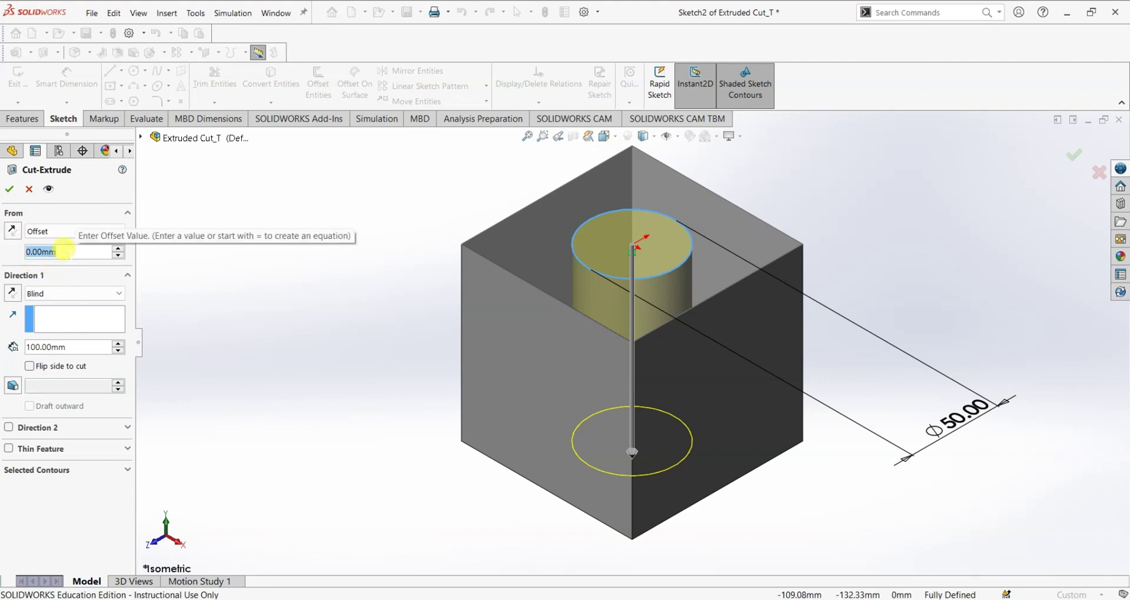
{"action": "type", "text": "20"}
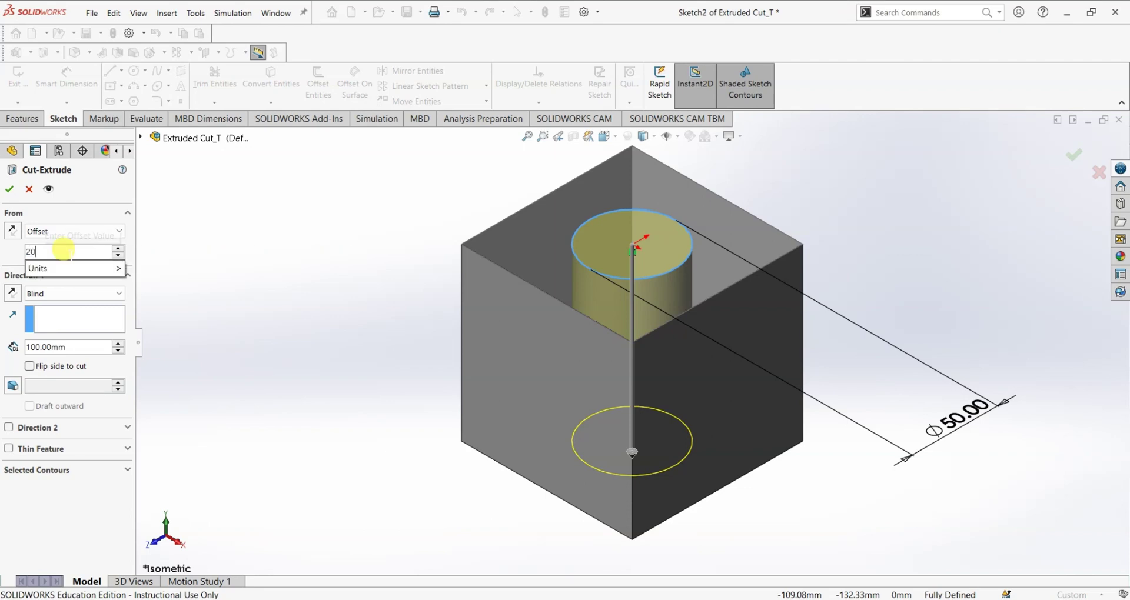
{"action": "key", "text": "Return"}
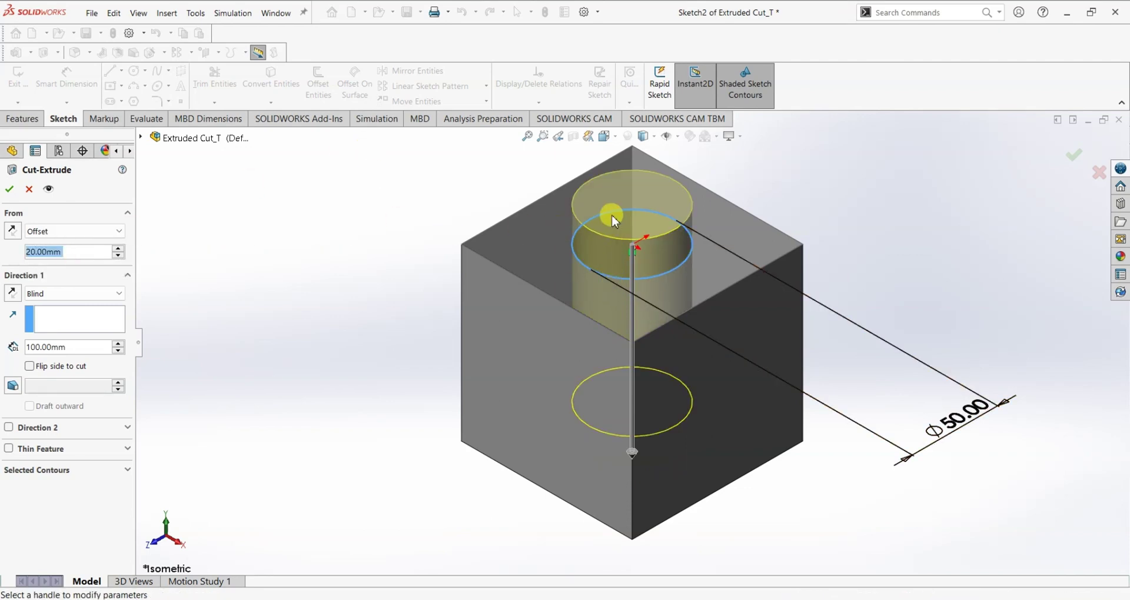
{"action": "middle_click_drag", "start_coordinate": [322, 456], "coordinate": [335, 361]}
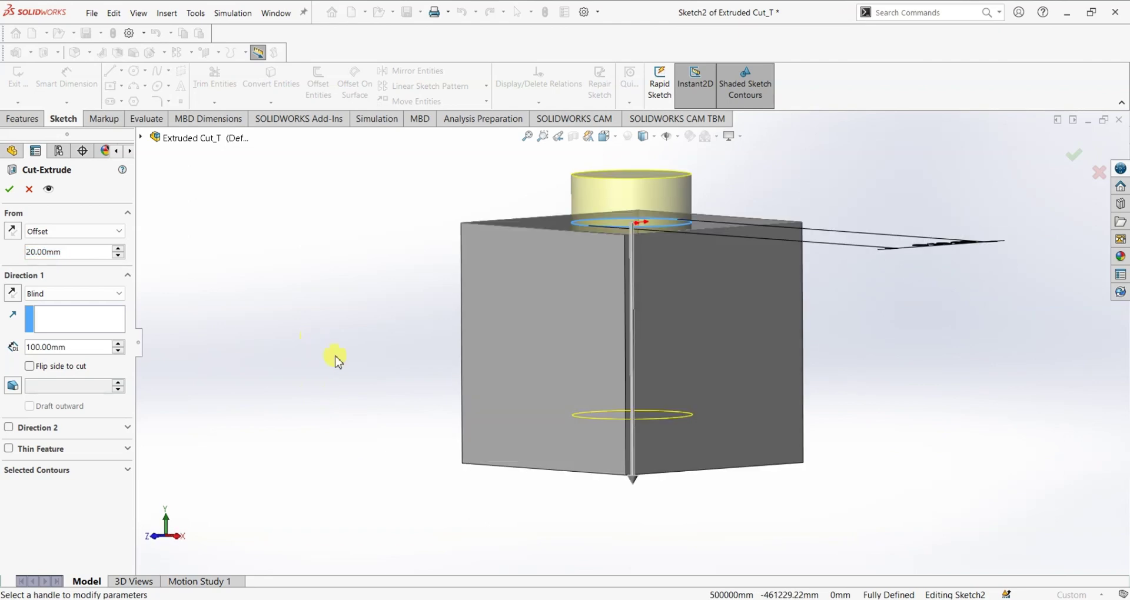
{"action": "middle_click_drag", "start_coordinate": [335, 320], "coordinate": [319, 336]}
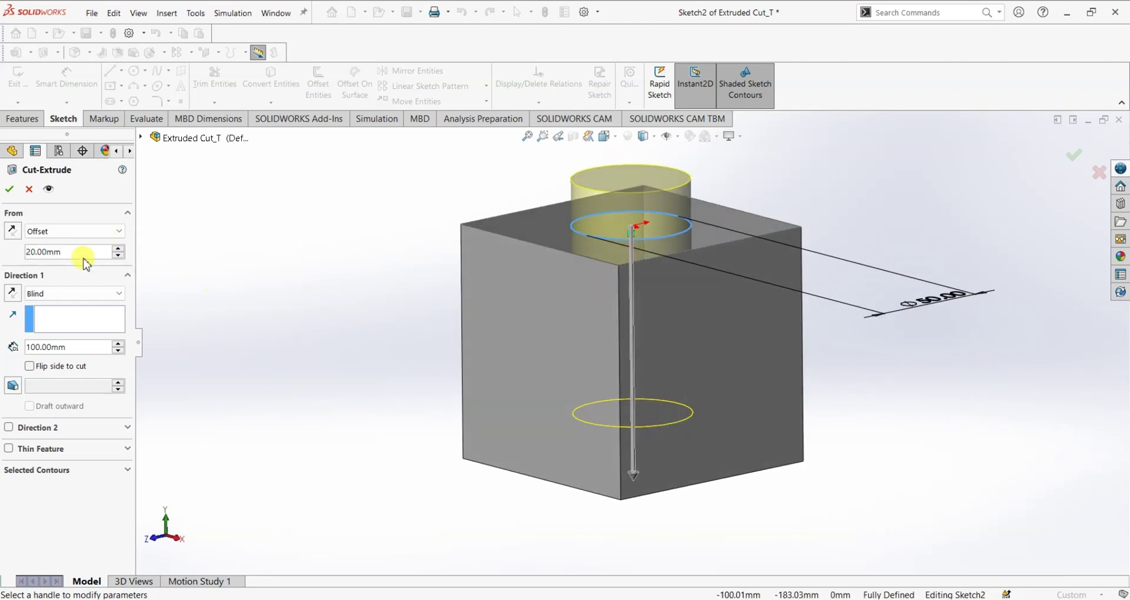
{"action": "left_click", "coordinate": [12, 232]}
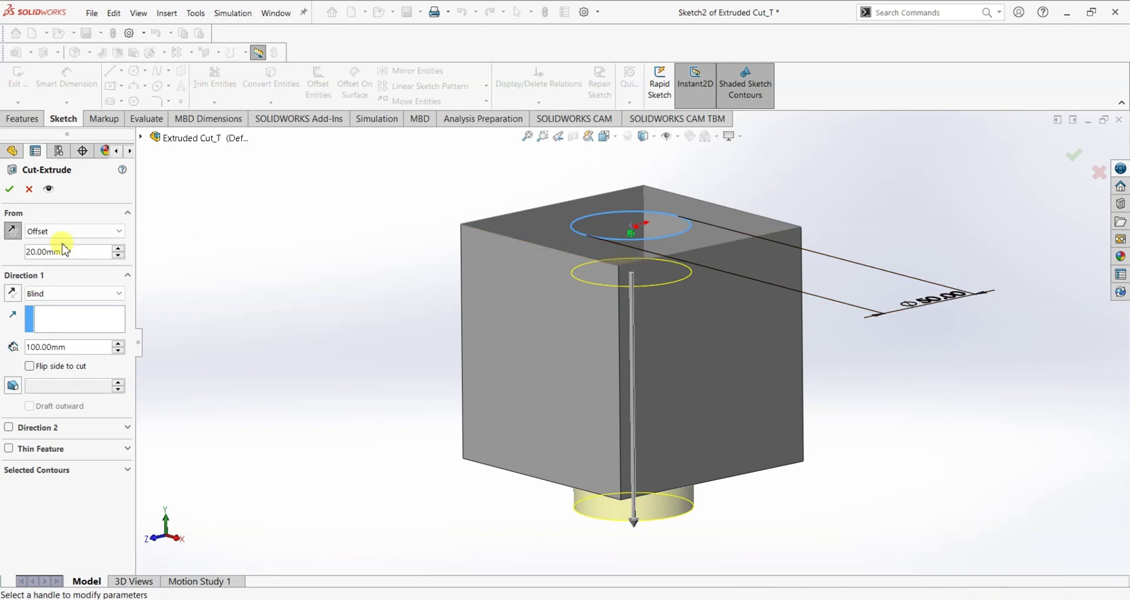
Set the cut's start condition back to Sketch Plane and finish it as a 100 mm deep blind cut
{"action": "left_click", "coordinate": [45, 232]}
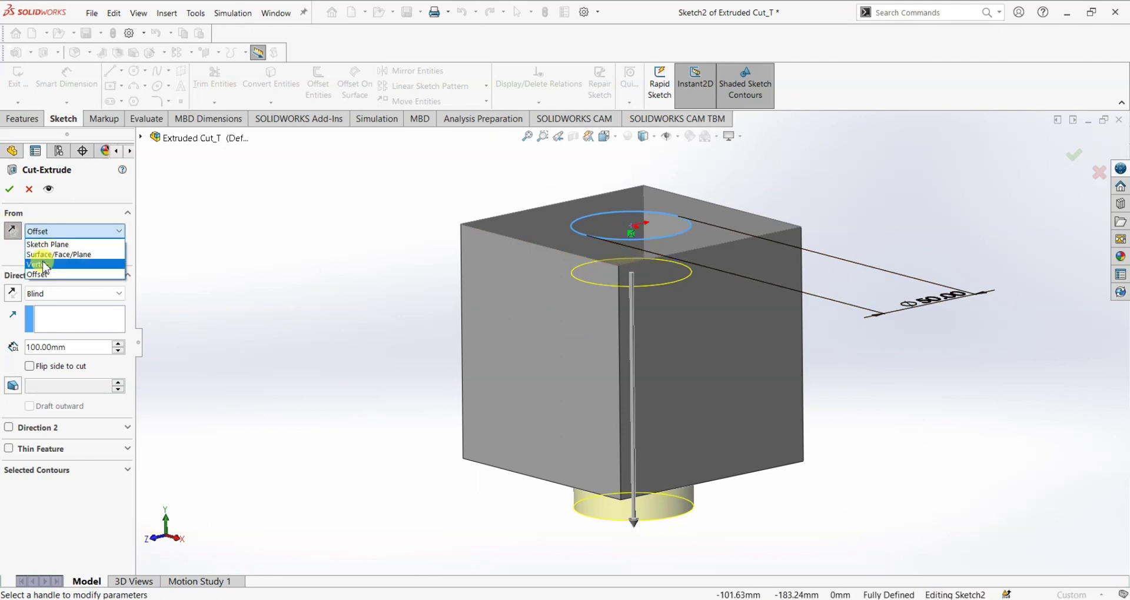
{"action": "left_click", "coordinate": [49, 244]}
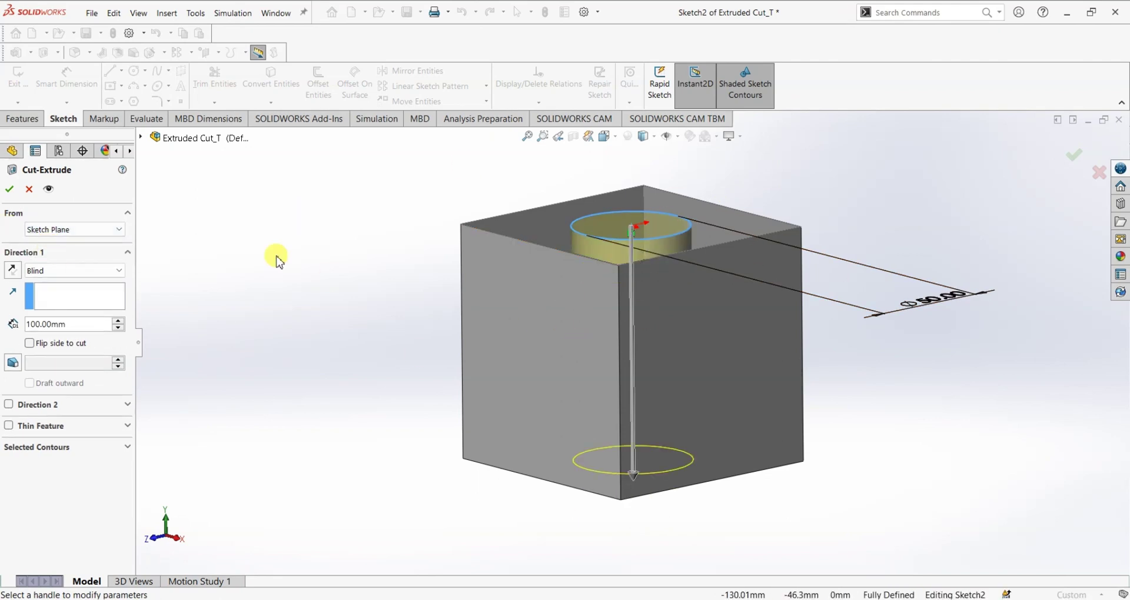
{"action": "key", "text": "ctrl+7"}
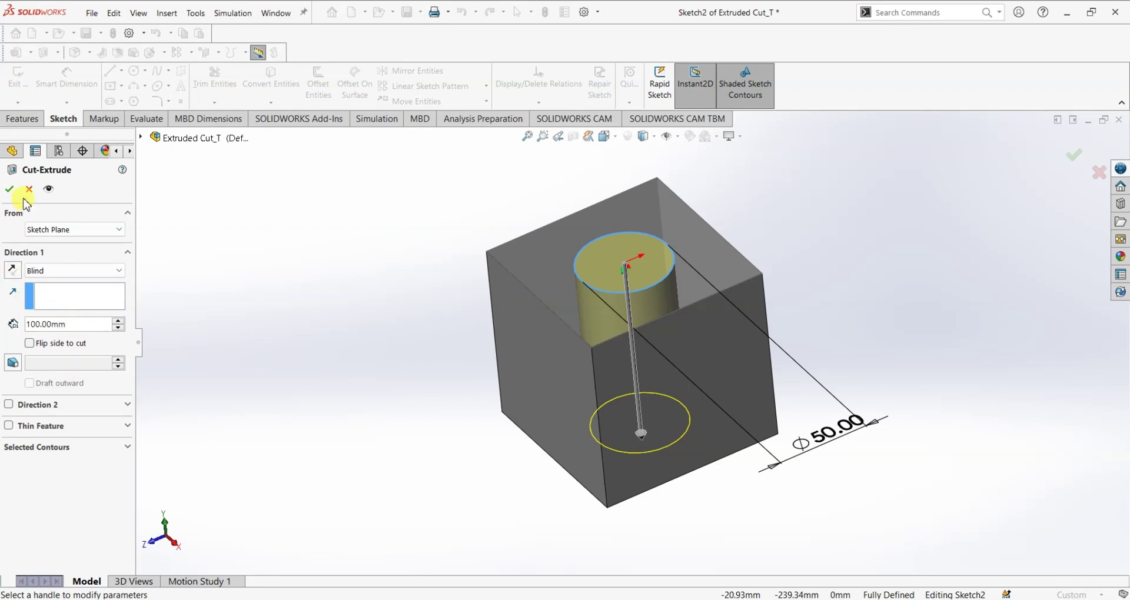
{"action": "left_click", "coordinate": [8, 190]}
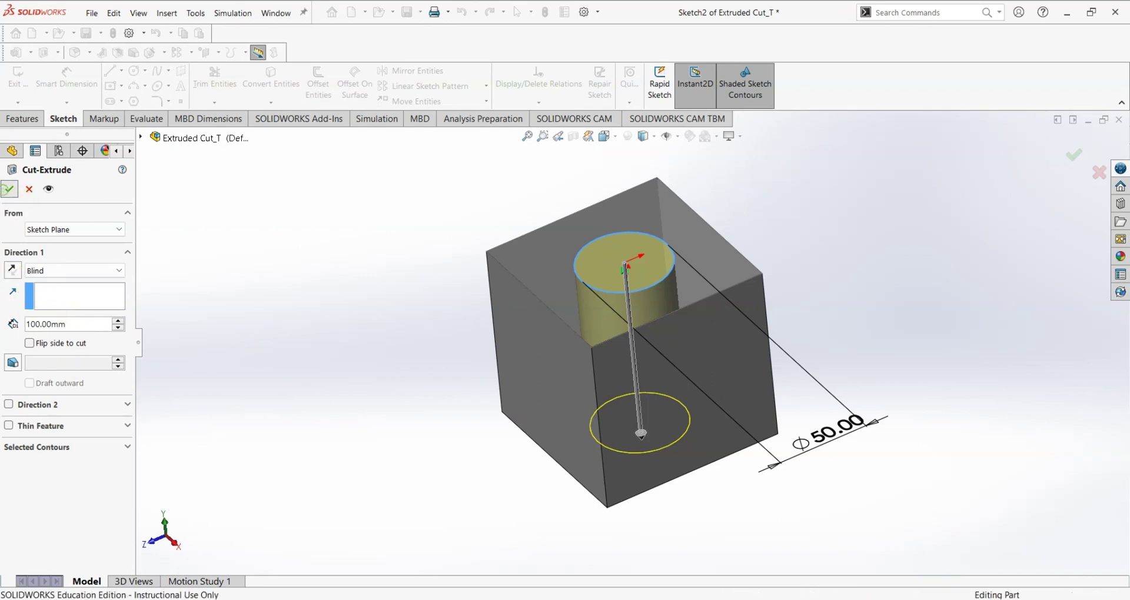
{"action": "left_click", "coordinate": [340, 324]}
{"action": "mouse_move", "coordinate": [373, 295]}
{"action": "middle_mouse_down"}
{"action": "mouse_move", "coordinate": [369, 439]}
{"action": "mouse_move", "coordinate": [389, 411]}
{"action": "mouse_move", "coordinate": [367, 458]}
{"action": "mouse_move", "coordinate": [383, 327]}
{"action": "mouse_move", "coordinate": [367, 298]}
{"action": "mouse_move", "coordinate": [380, 164]}
{"action": "mouse_move", "coordinate": [379, 398]}
{"action": "mouse_move", "coordinate": [411, 249]}
{"action": "mouse_move", "coordinate": [361, 260]}
{"action": "mouse_move", "coordinate": [372, 287]}
{"action": "middle_mouse_up"}
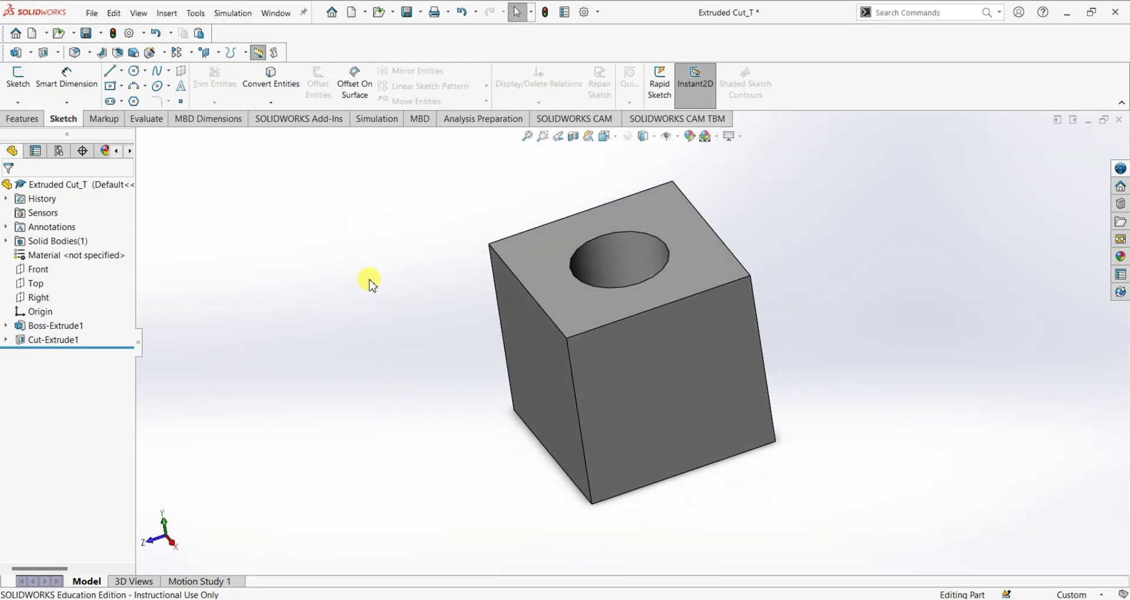
Edit the base block's boss extrusion and set its blind depth to 120 mm
{"action": "right_click", "coordinate": [34, 325]}
{"action": "left_click", "coordinate": [61, 289]}
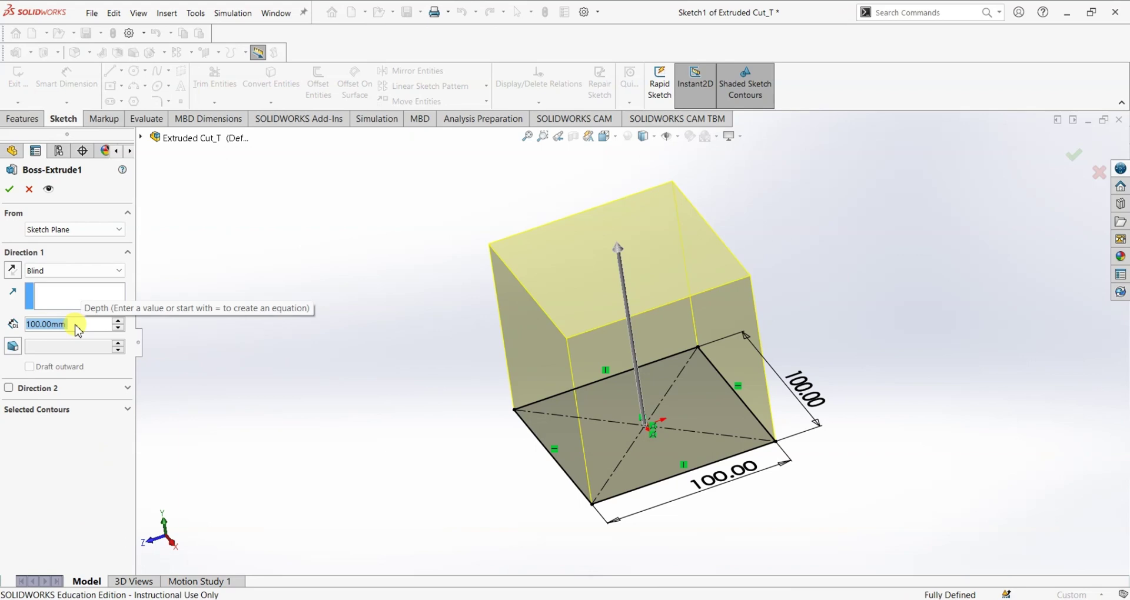
{"action": "type", "text": "120"}
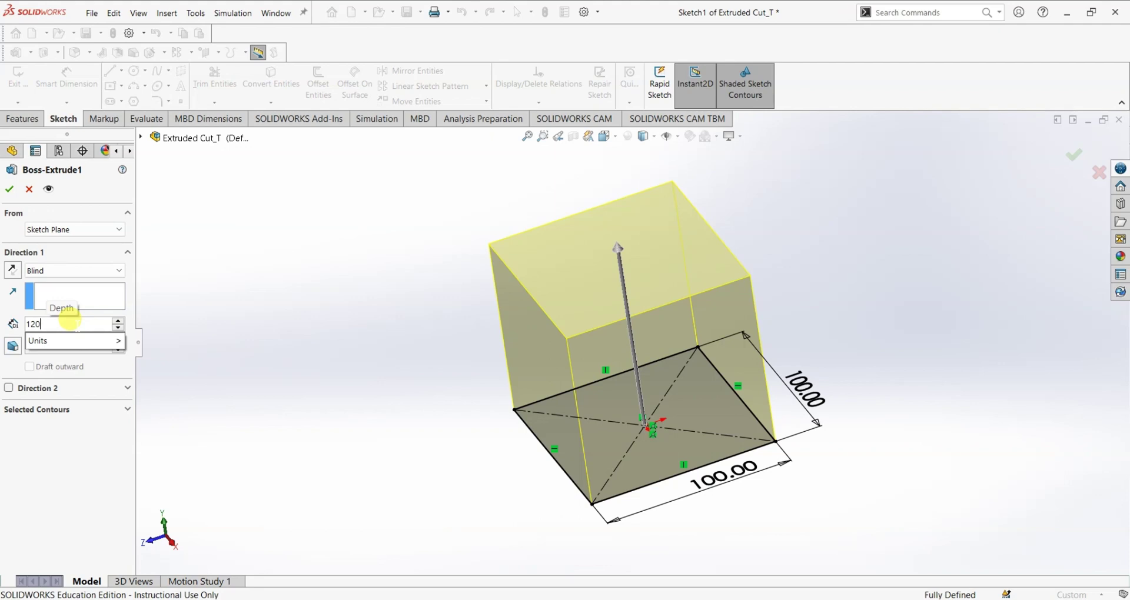
{"action": "key", "text": "Return"}
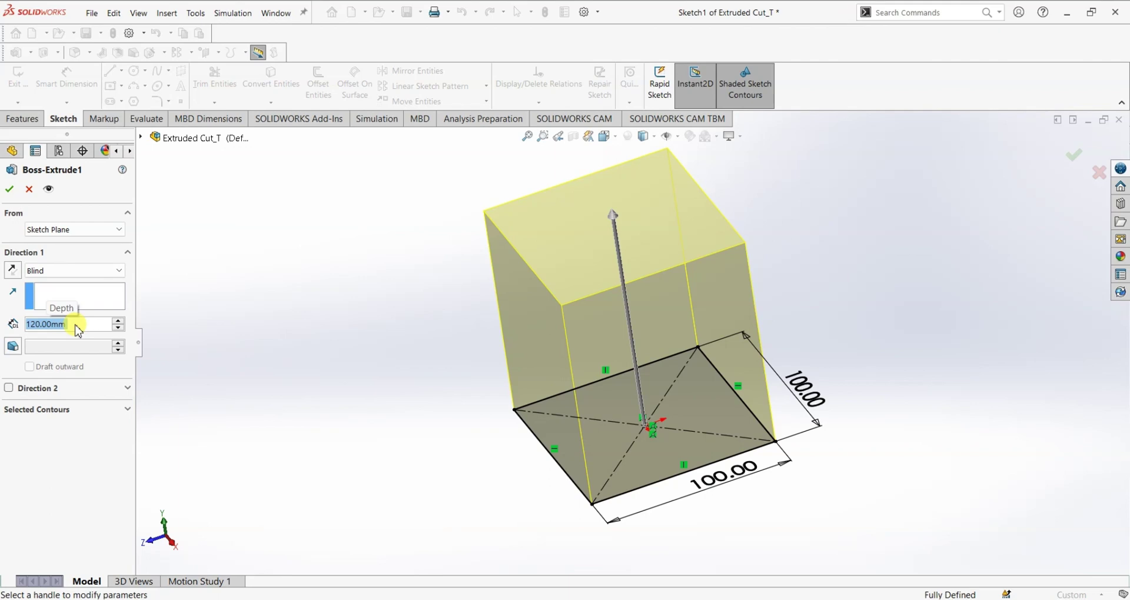
{"action": "left_click", "coordinate": [9, 193]}
{"action": "middle_click_drag", "start_coordinate": [445, 292], "coordinate": [467, 222]}
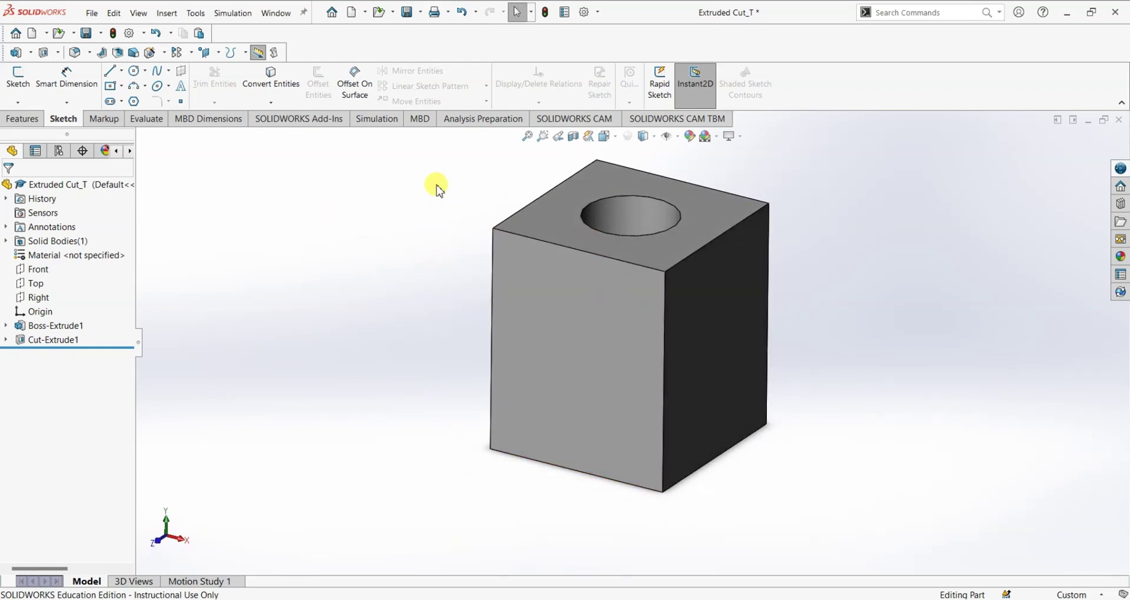
Edit the circular hole's cut feature and change its Direction 1 end condition to Through All
{"action": "right_click", "coordinate": [27, 345]}
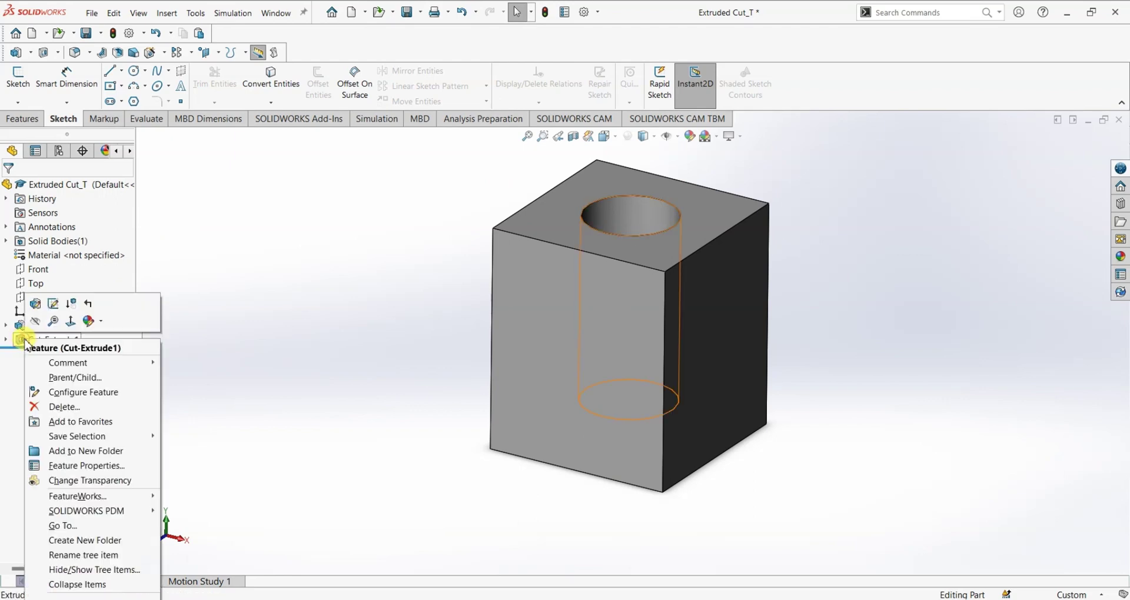
{"action": "left_click", "coordinate": [33, 306]}
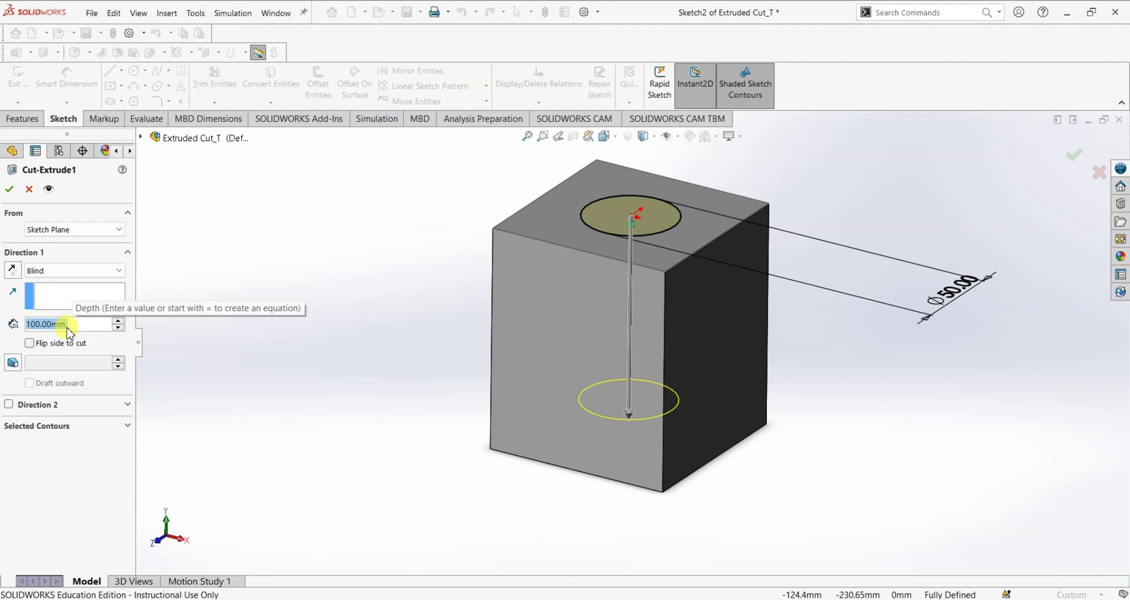
{"action": "left_click", "coordinate": [74, 270]}
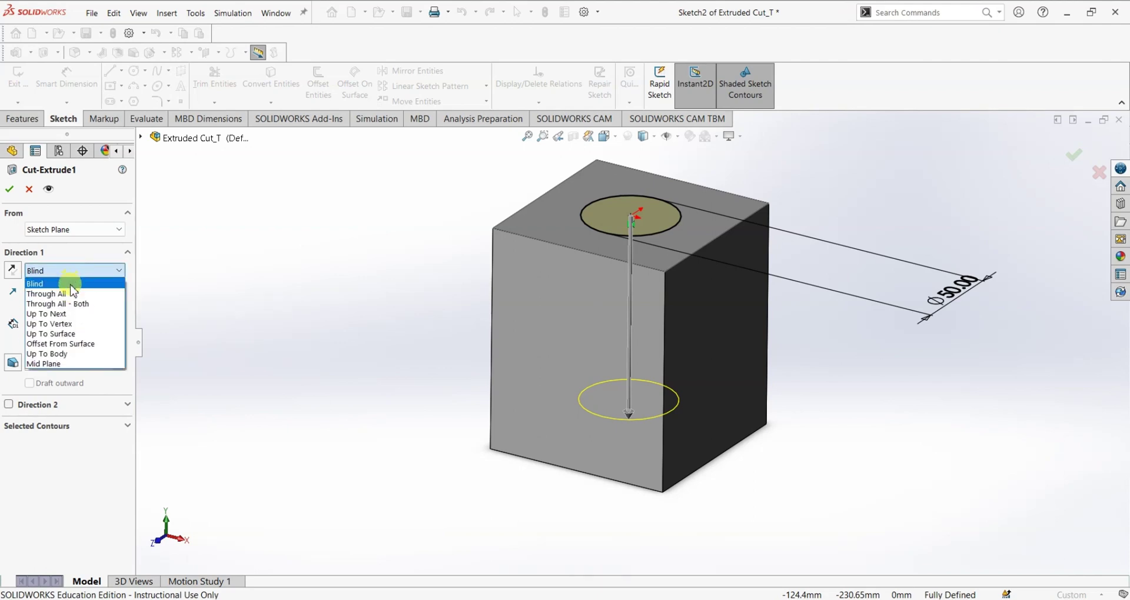
{"action": "left_click", "coordinate": [72, 294]}
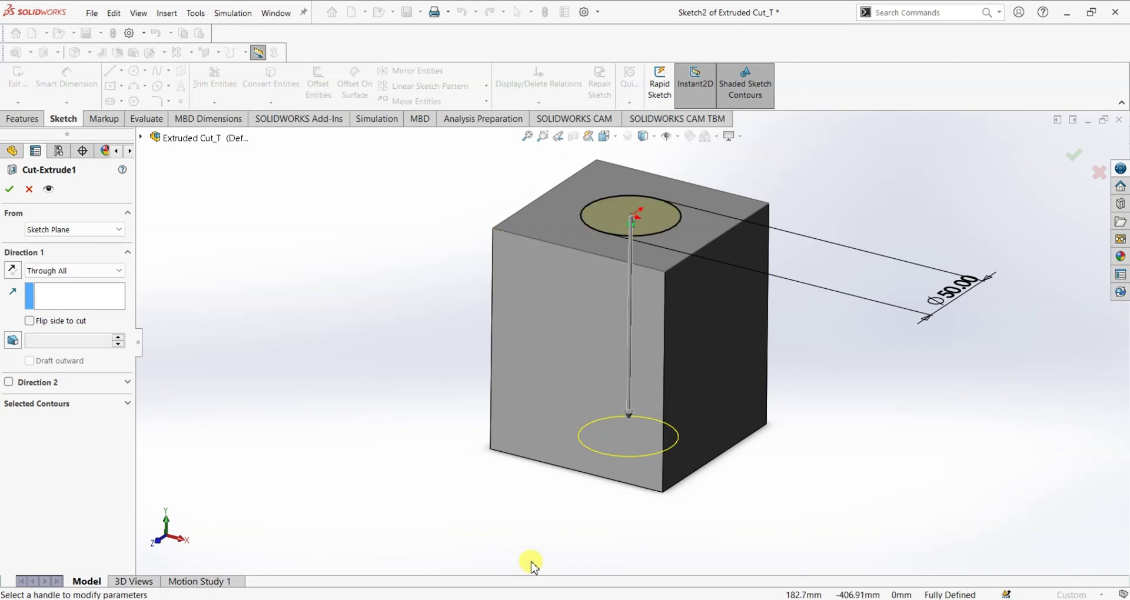
Accept the Through All end condition for the circular hole's cut
{"action": "left_click", "coordinate": [10, 191]}
{"action": "middle_click_drag", "start_coordinate": [321, 375], "coordinate": [341, 447]}
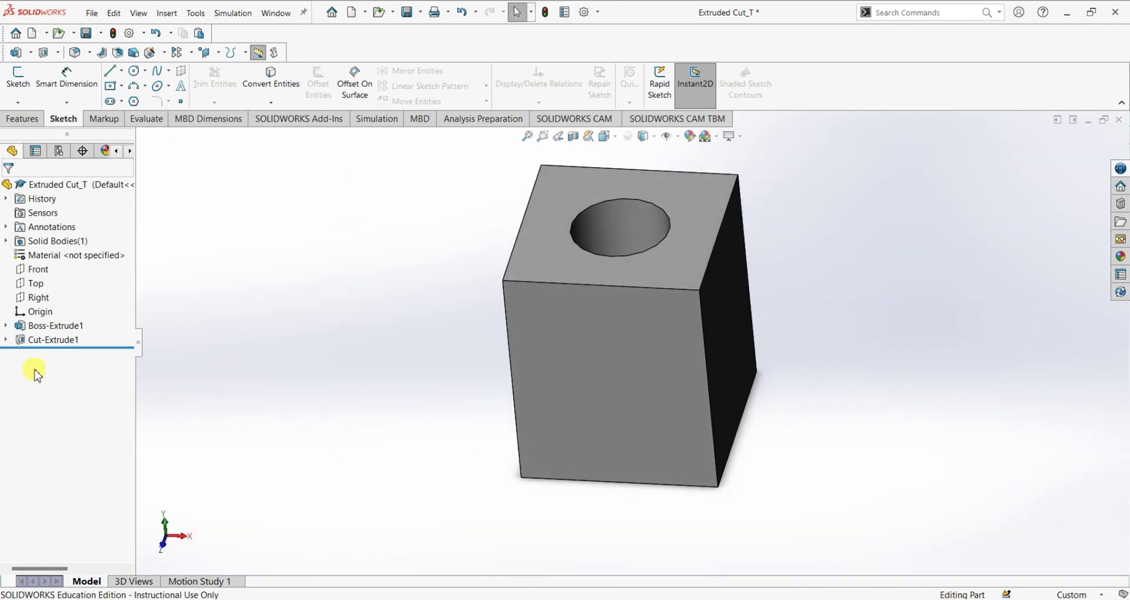
Set the base block's blind extrusion depth to 300 mm and inspect the through hole from below and above
{"action": "right_click", "coordinate": [37, 326]}
{"action": "left_click", "coordinate": [55, 290]}
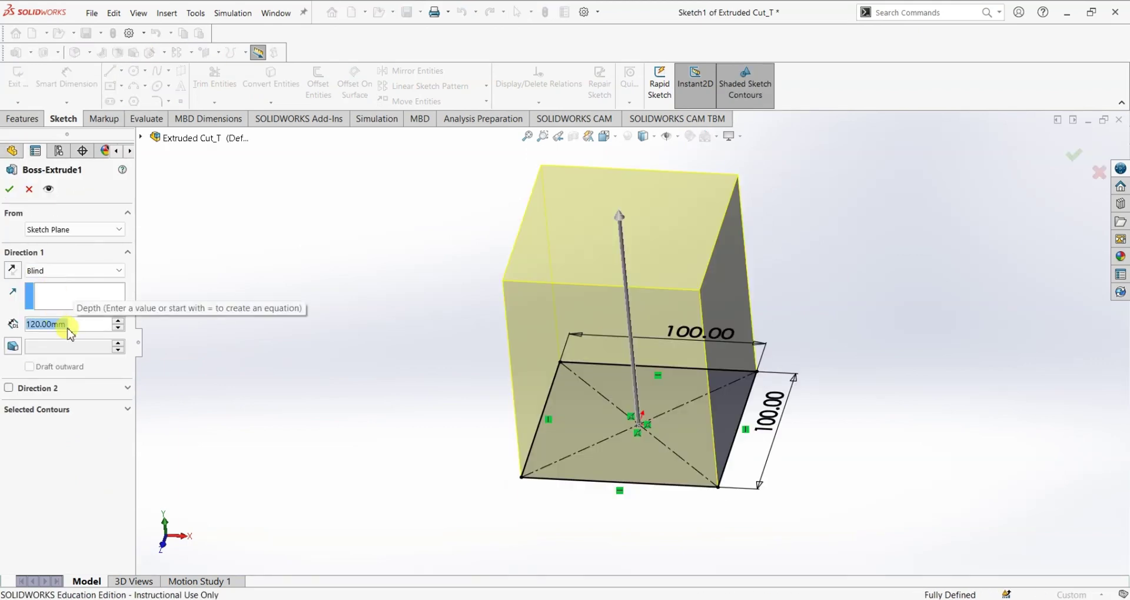
{"action": "type", "text": "300"}
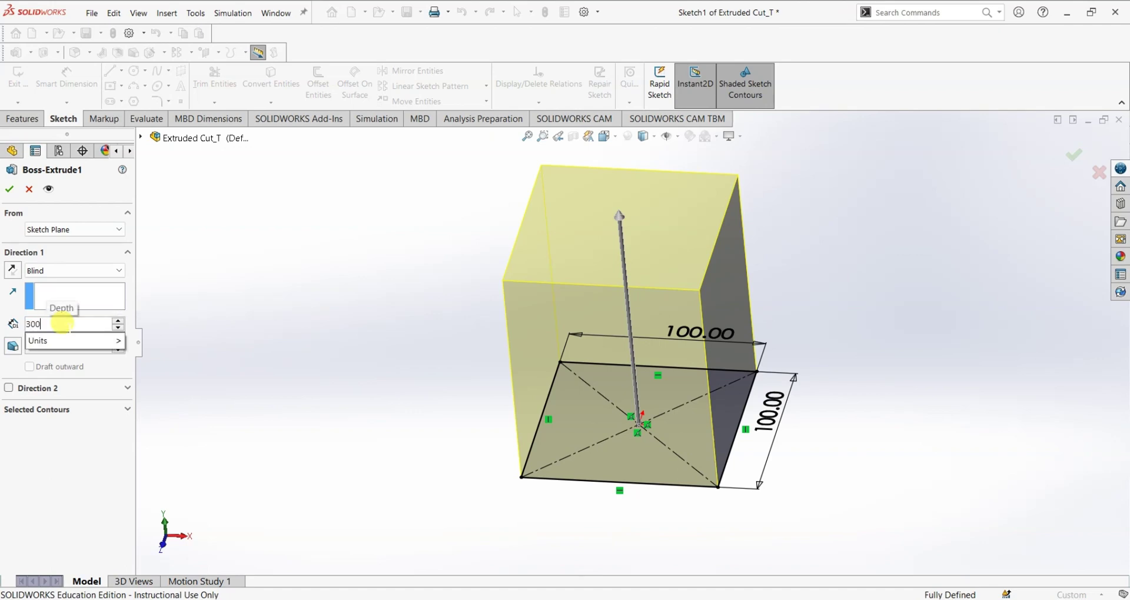
{"action": "key", "text": "Return"}
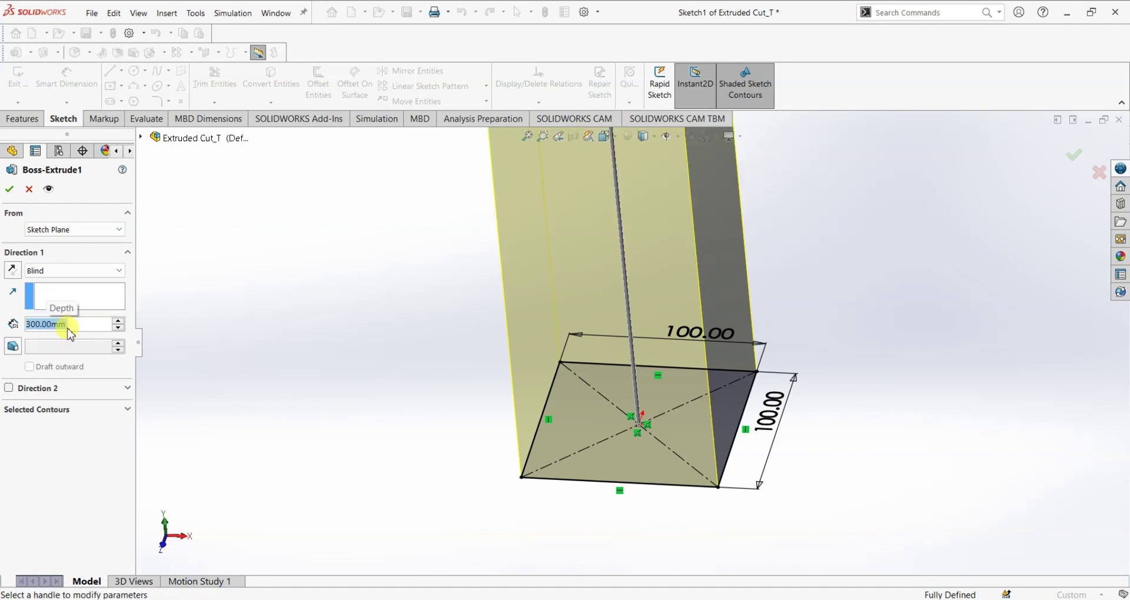
{"action": "key", "text": "f"}
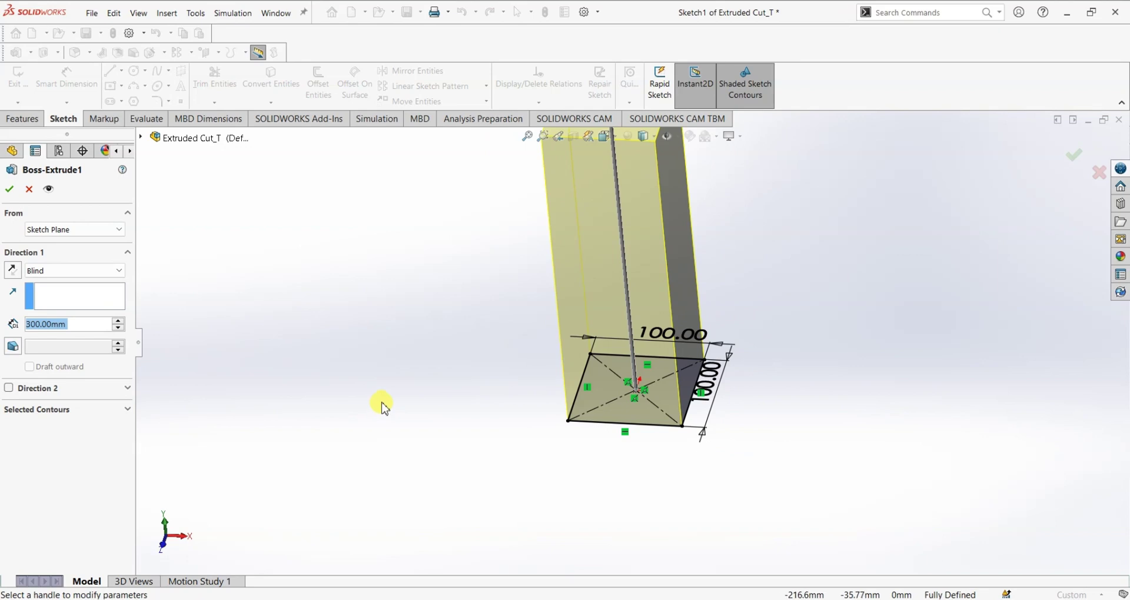
{"action": "left_click", "coordinate": [9, 189]}
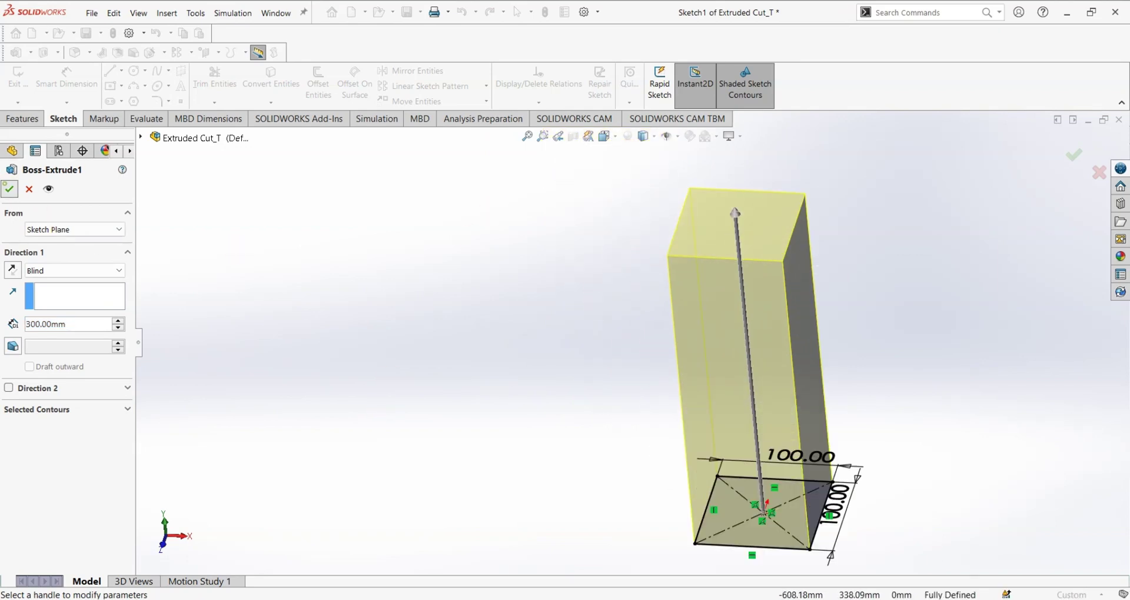
{"action": "middle_click_drag", "start_coordinate": [401, 338], "coordinate": [542, 347]}
{"action": "middle_click_drag", "start_coordinate": [573, 389], "coordinate": [562, 192]}
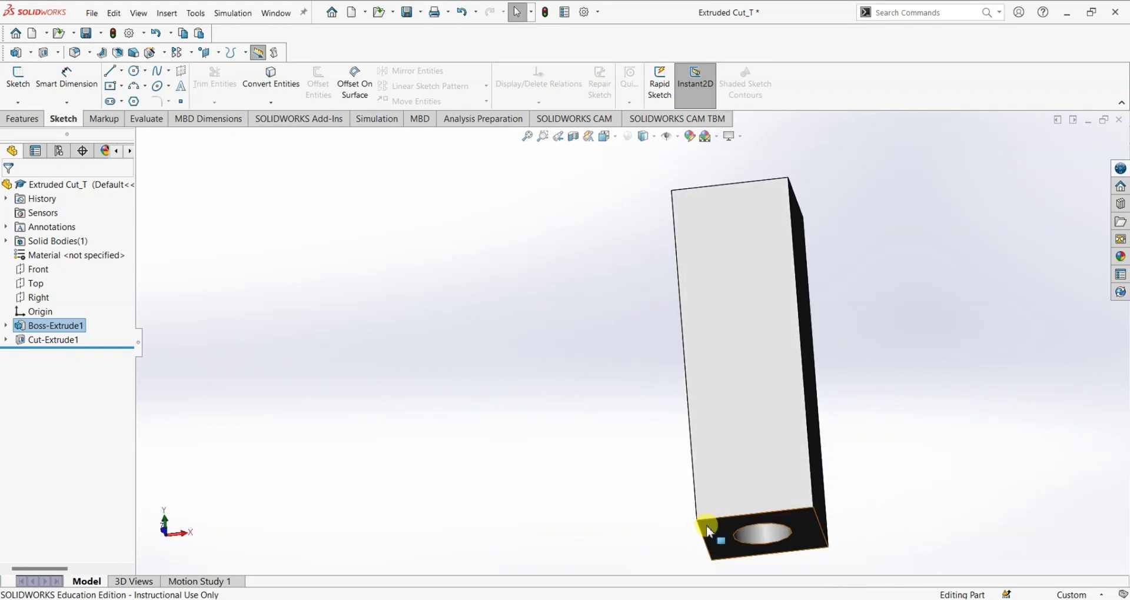
{"action": "left_click", "coordinate": [585, 438]}
{"action": "middle_click_drag", "start_coordinate": [585, 438], "coordinate": [579, 495]}
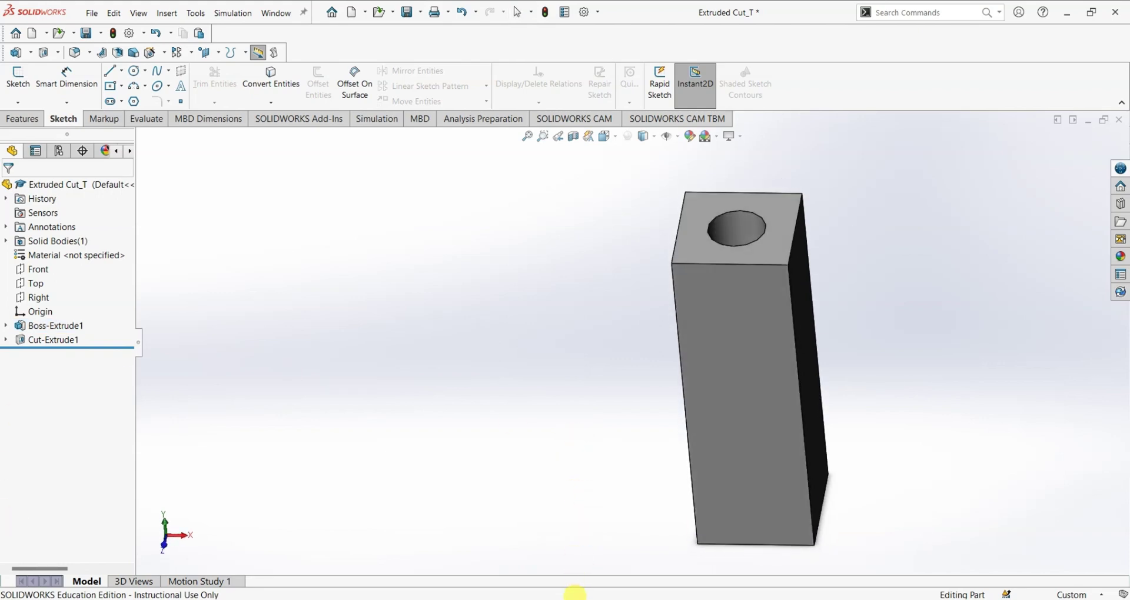
Set the base block's blind extrusion depth to 100 mm and show the part in isometric view
{"action": "right_click", "coordinate": [26, 326]}
{"action": "left_click", "coordinate": [44, 293]}
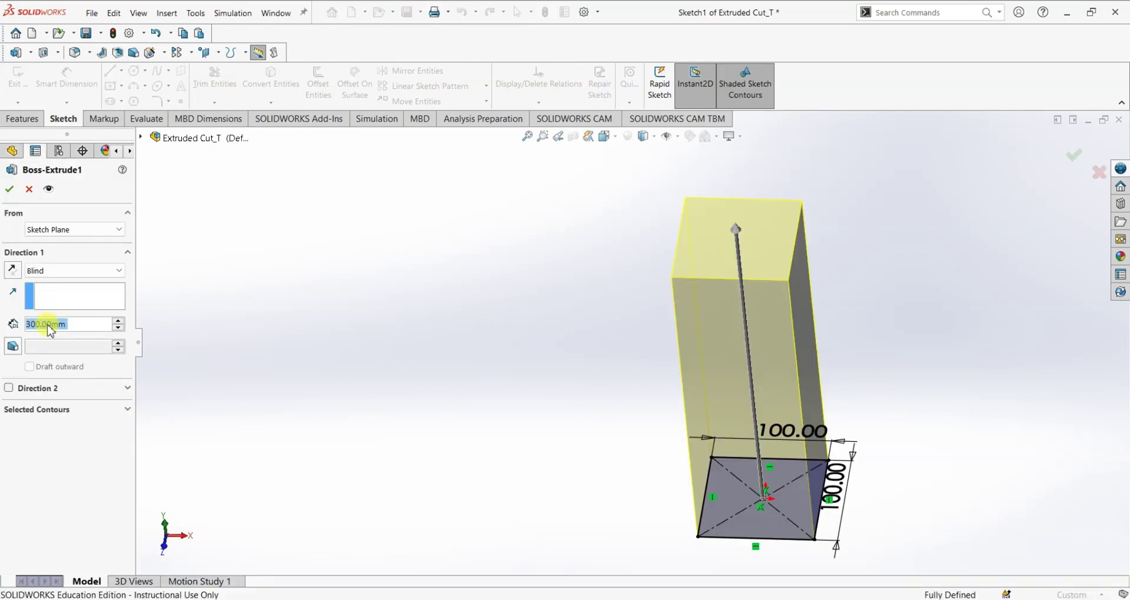
{"action": "type", "text": "100"}
{"action": "key", "text": "Return"}
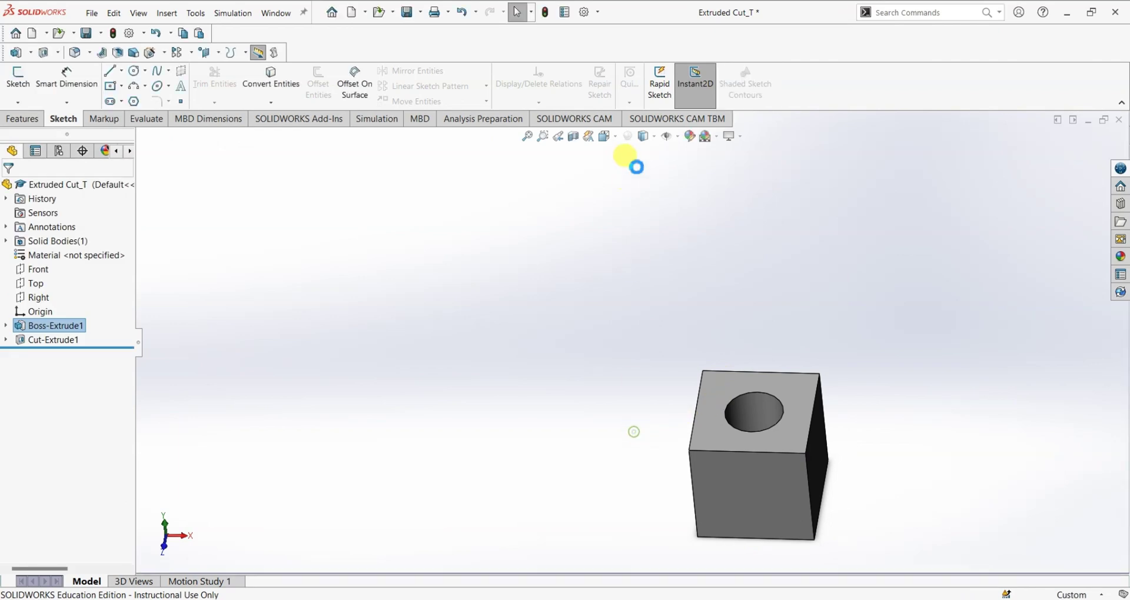
{"action": "left_click", "coordinate": [608, 139]}
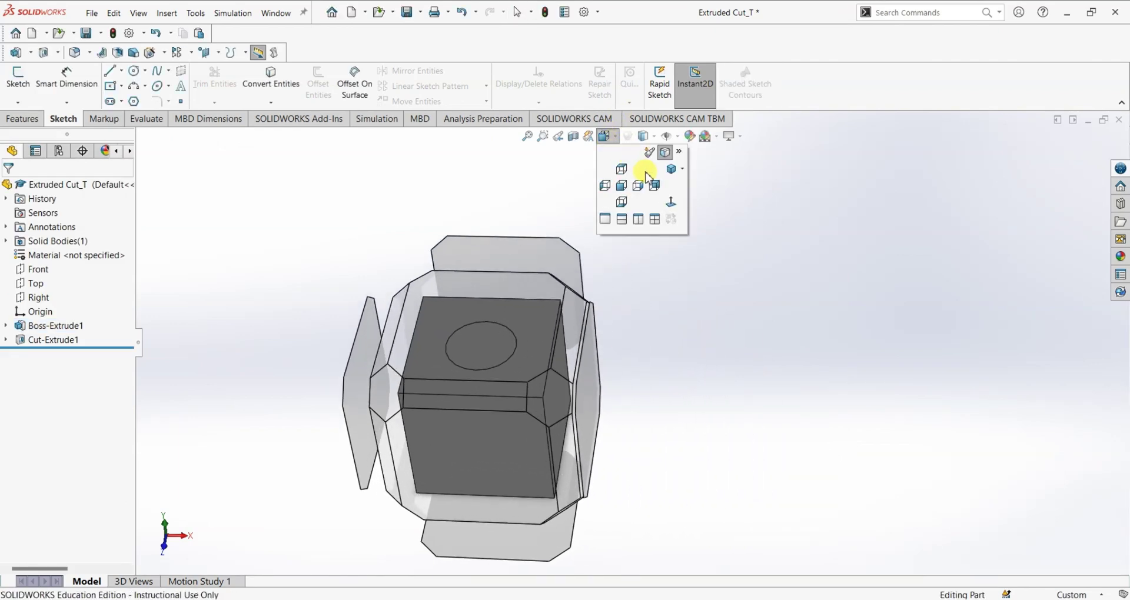
{"action": "left_click", "coordinate": [671, 172]}
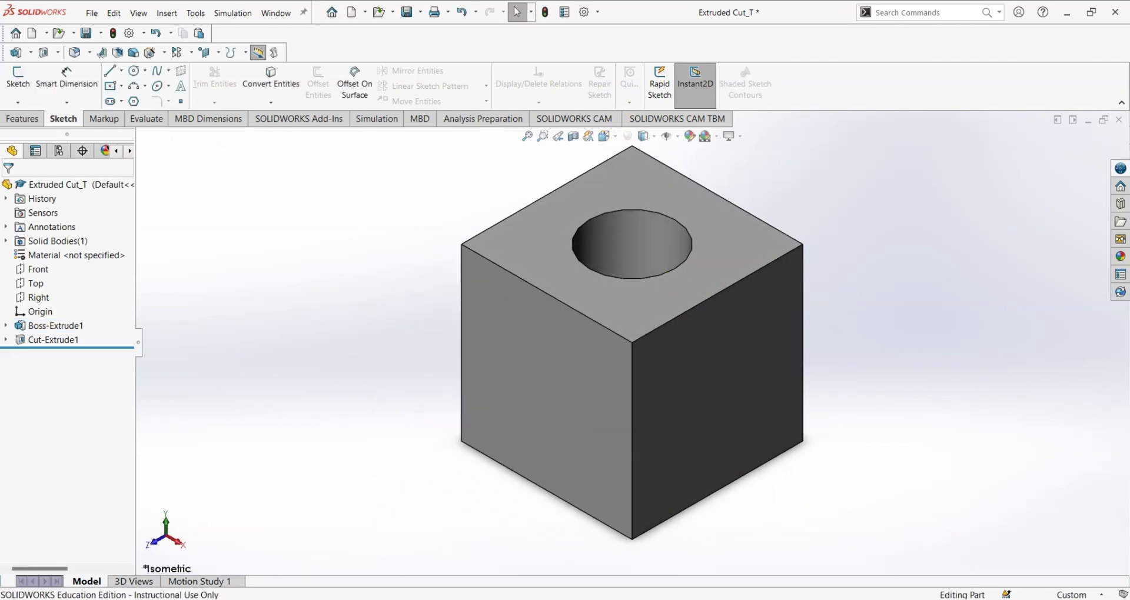
Edit the circular hole's cut to start from Surface/Face/Plane, using the block's bottom face as the start face
{"action": "right_click", "coordinate": [54, 342]}
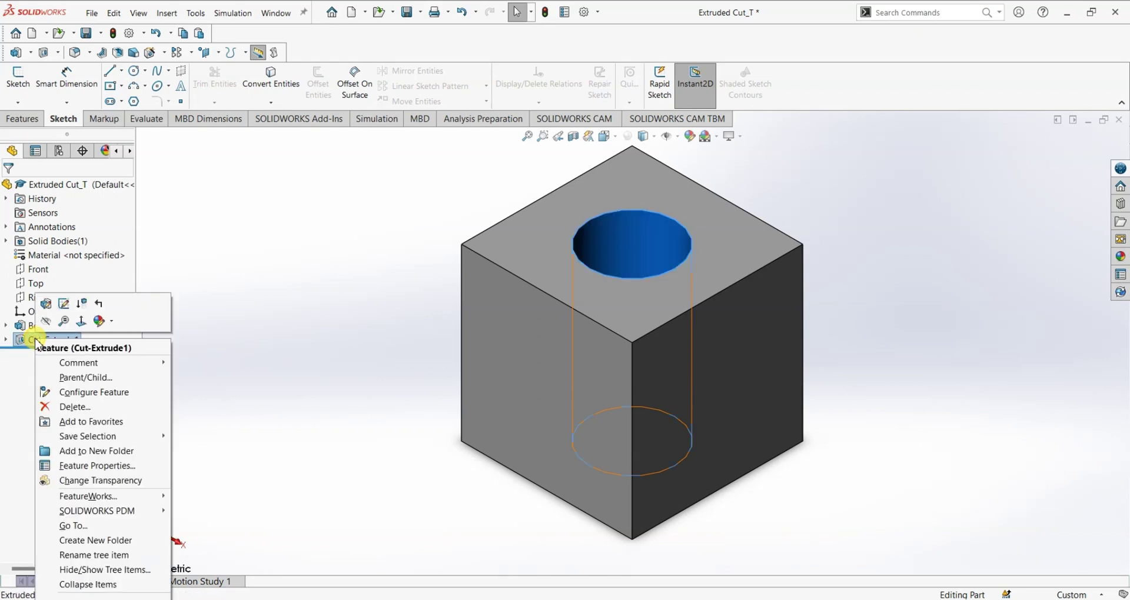
{"action": "left_click", "coordinate": [46, 307]}
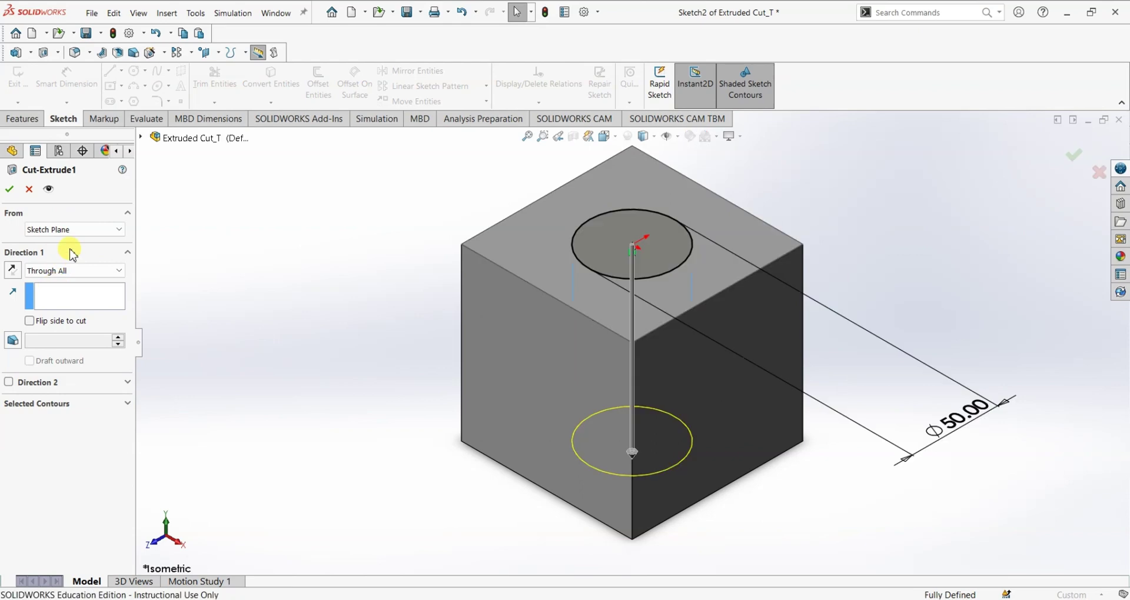
{"action": "left_click", "coordinate": [76, 229]}
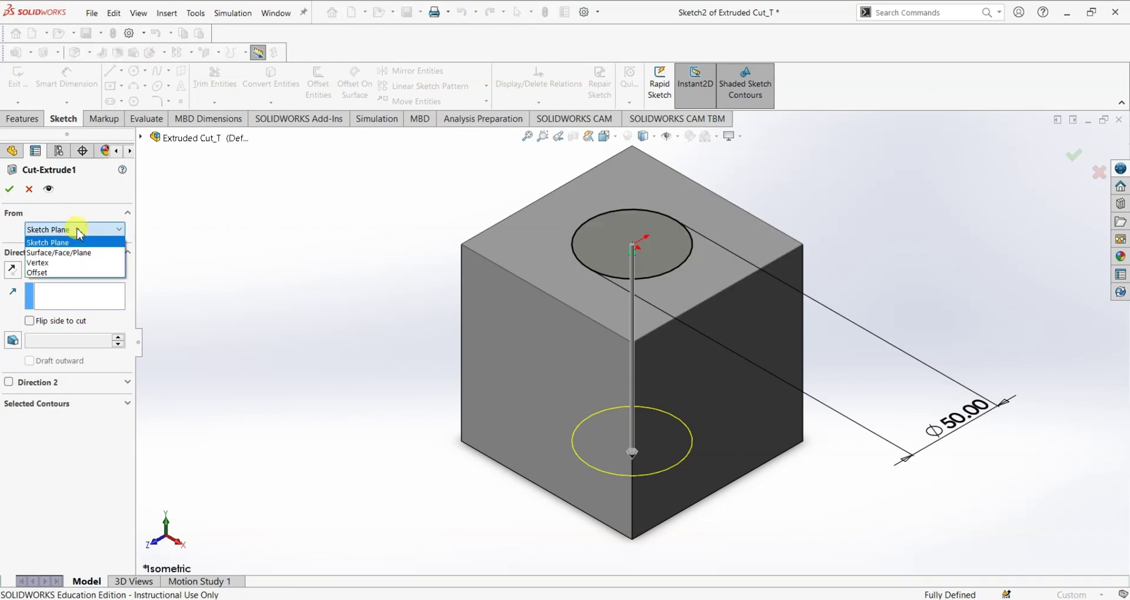
{"action": "left_click", "coordinate": [57, 254]}
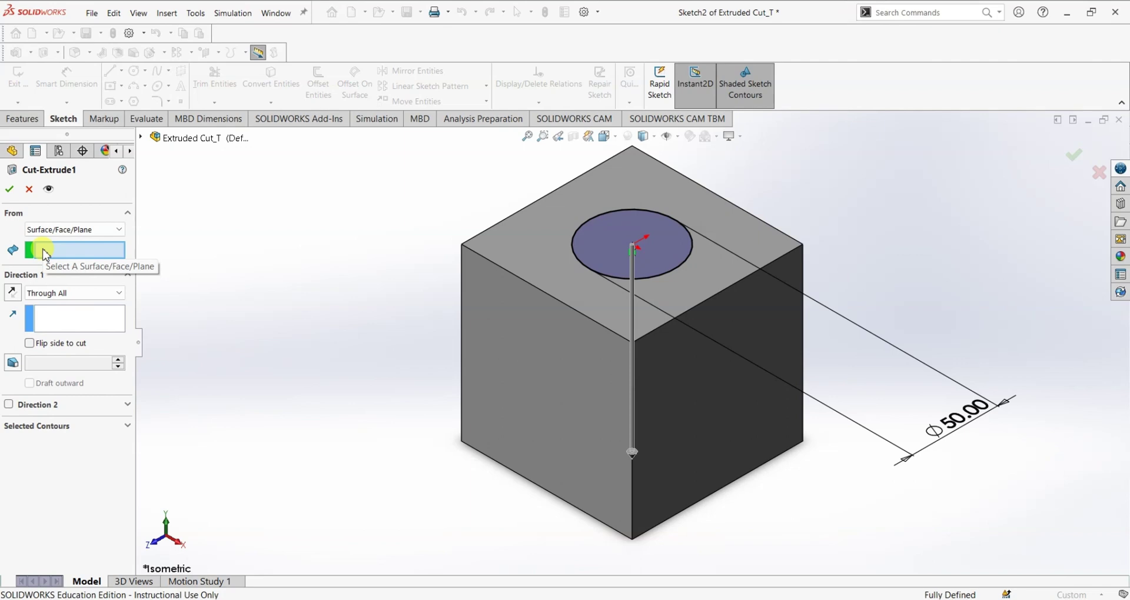
{"action": "middle_click_drag", "start_coordinate": [404, 464], "coordinate": [384, 234]}
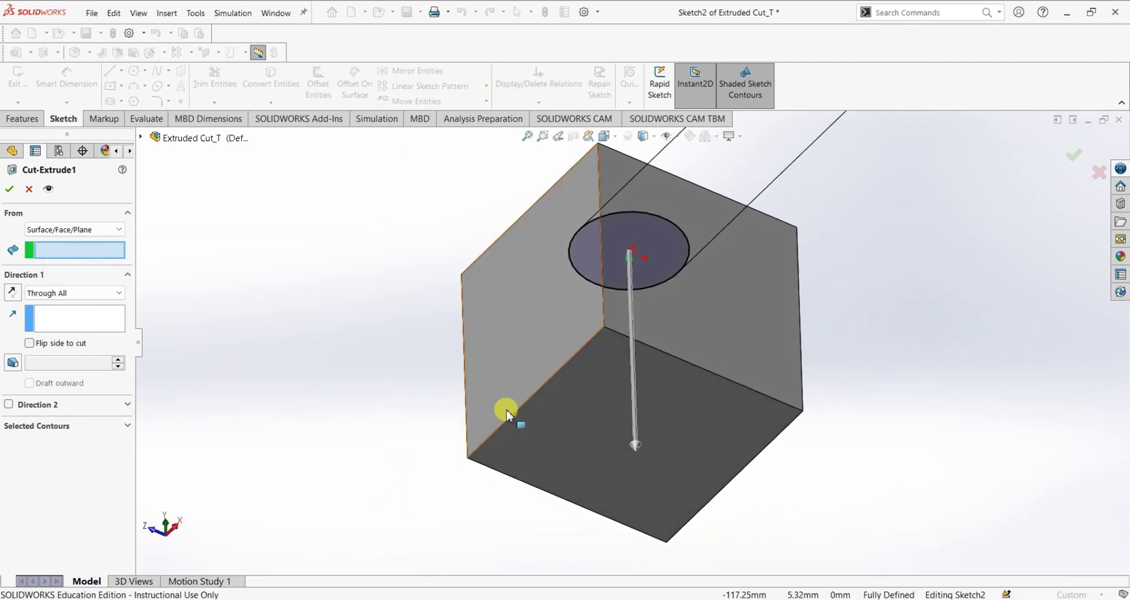
{"action": "left_click", "coordinate": [580, 417]}
{"action": "middle_click_drag", "start_coordinate": [379, 313], "coordinate": [384, 505]}
{"action": "key", "text": "f"}
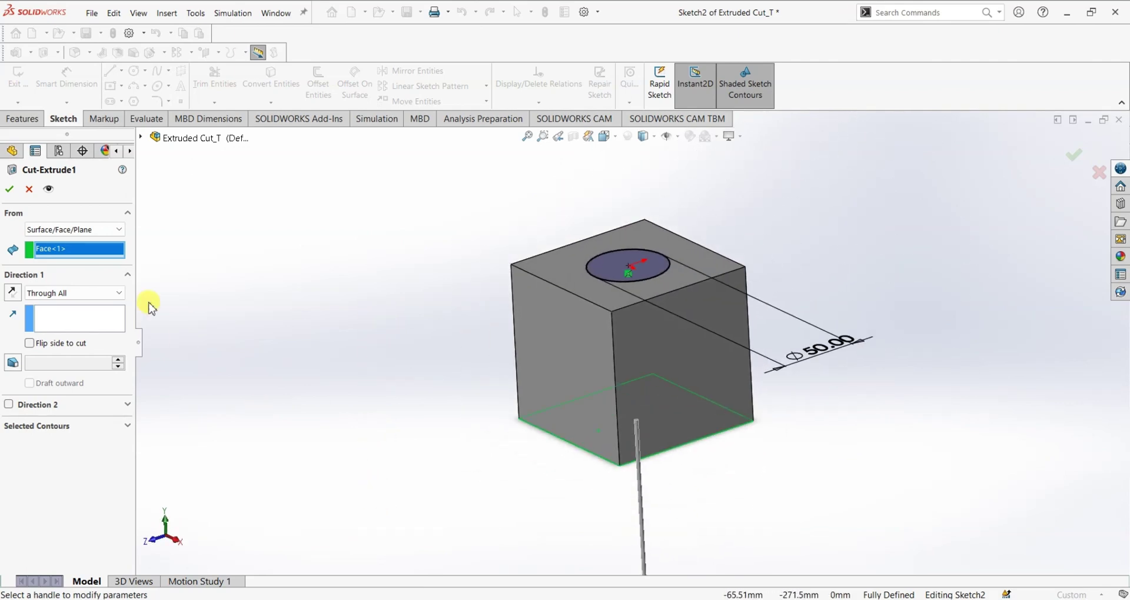
Flip the cut's direction into the block and back out again, and try to apply it pointing away from the block
{"action": "left_click", "coordinate": [13, 295]}
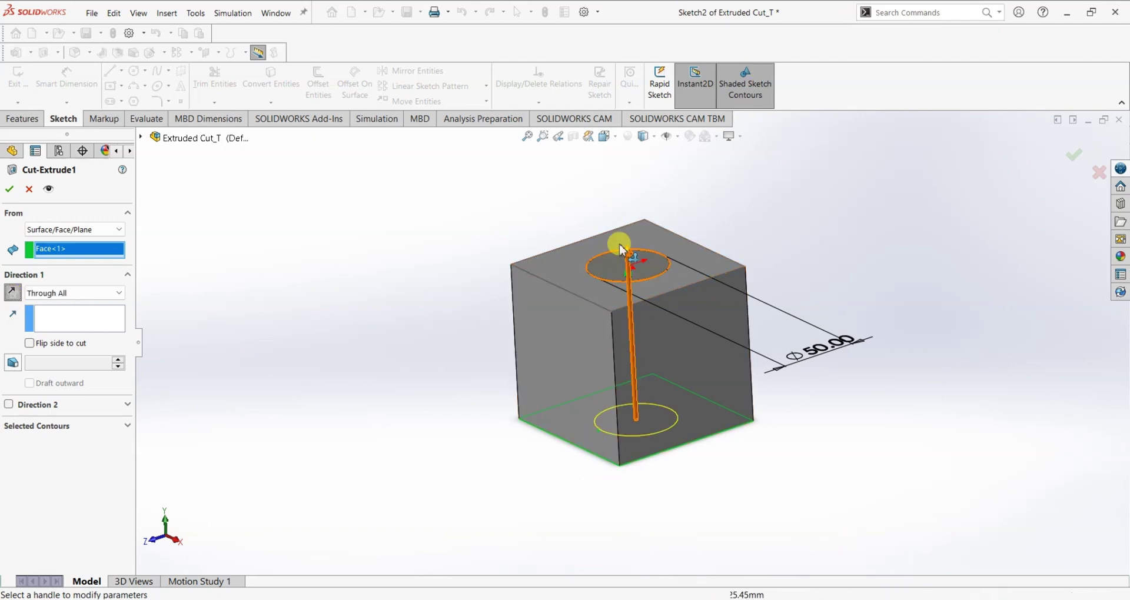
{"action": "left_click", "coordinate": [13, 295]}
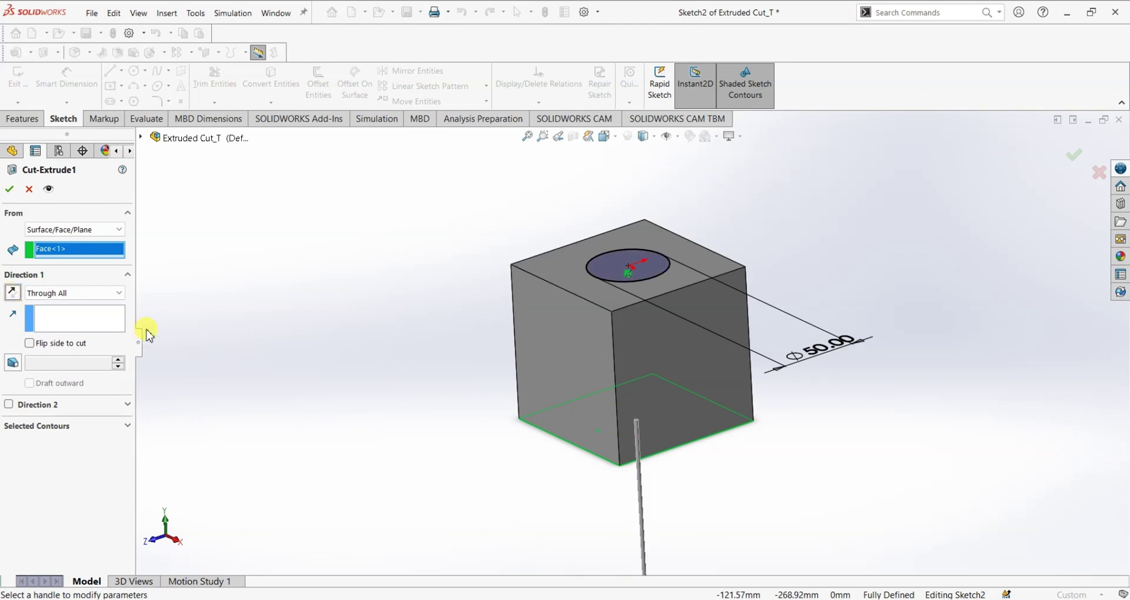
{"action": "left_click", "coordinate": [10, 191]}
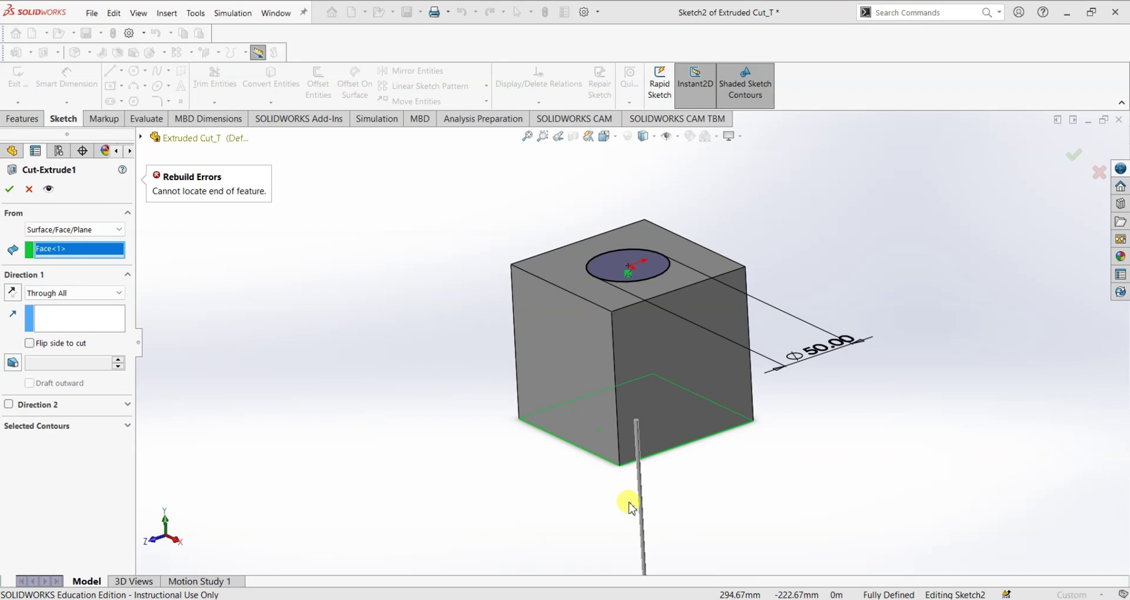
{"action": "scroll", "coordinate": [671, 523], "scroll_direction": "up", "scroll_amount": 3}
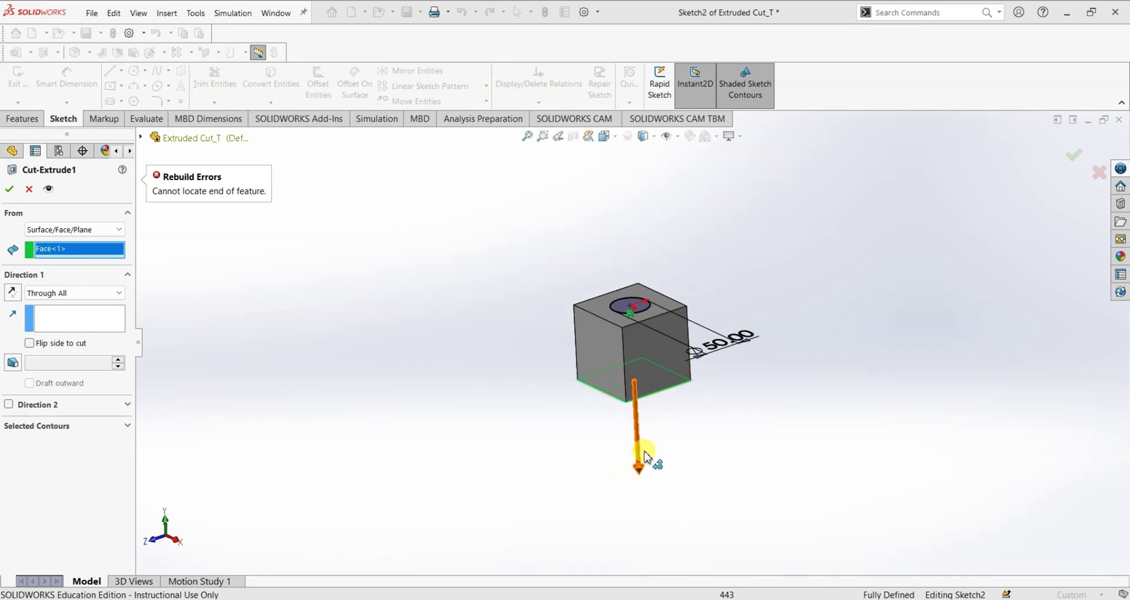
{"action": "scroll", "coordinate": [648, 436], "scroll_direction": "up", "scroll_amount": 2}
{"action": "scroll", "coordinate": [630, 345], "scroll_direction": "down", "scroll_amount": 2}
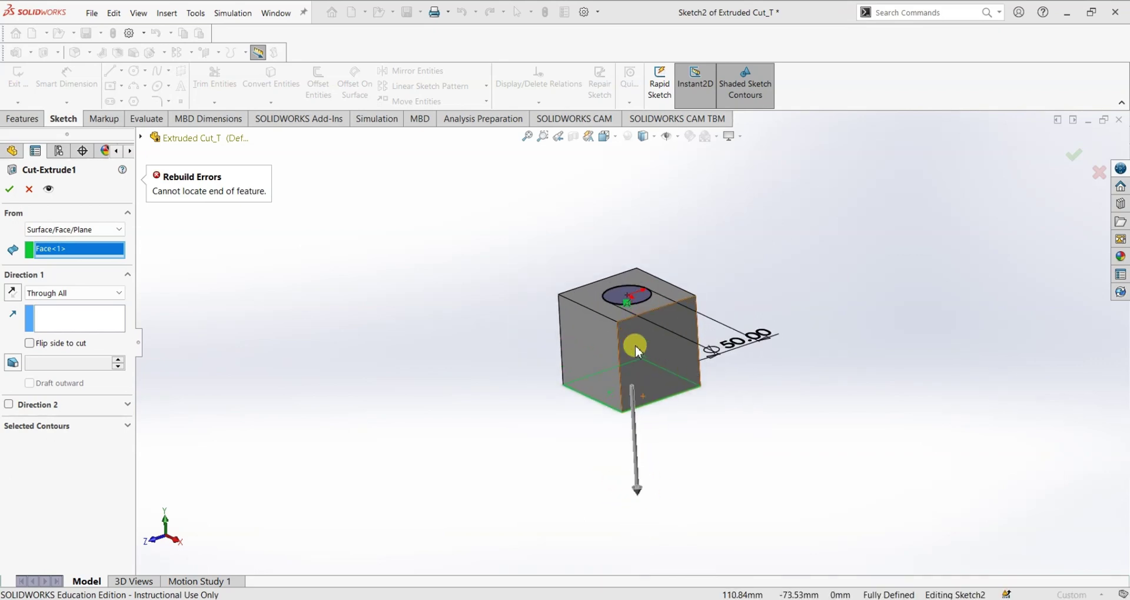
Reverse the cut's direction so it runs from the bottom face up through the block, and accept the feature
{"action": "left_click", "coordinate": [10, 292]}
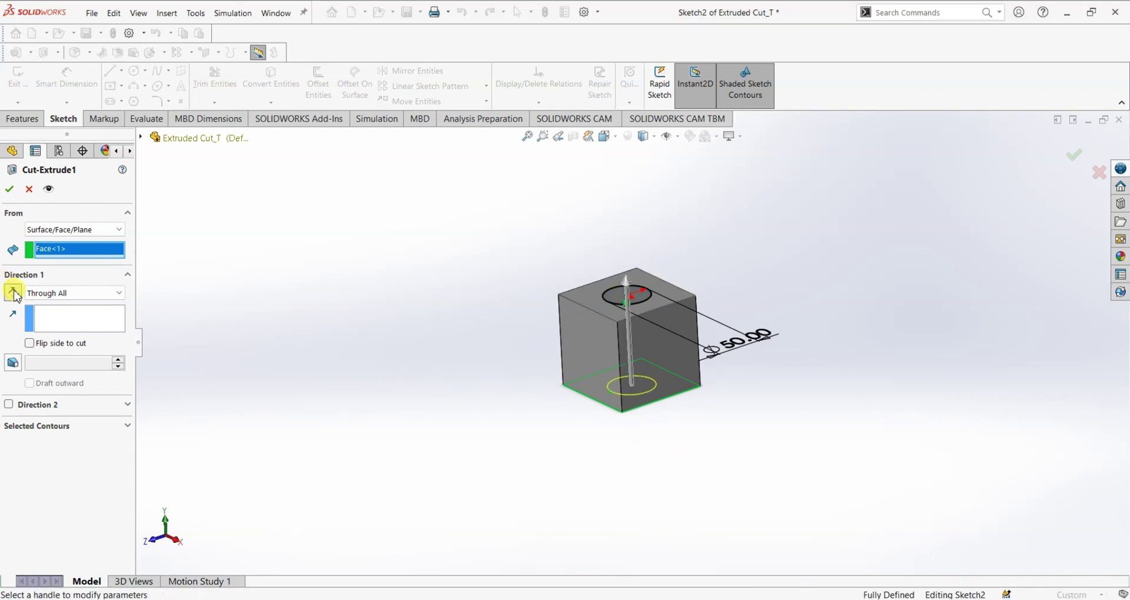
{"action": "left_click", "coordinate": [8, 189]}
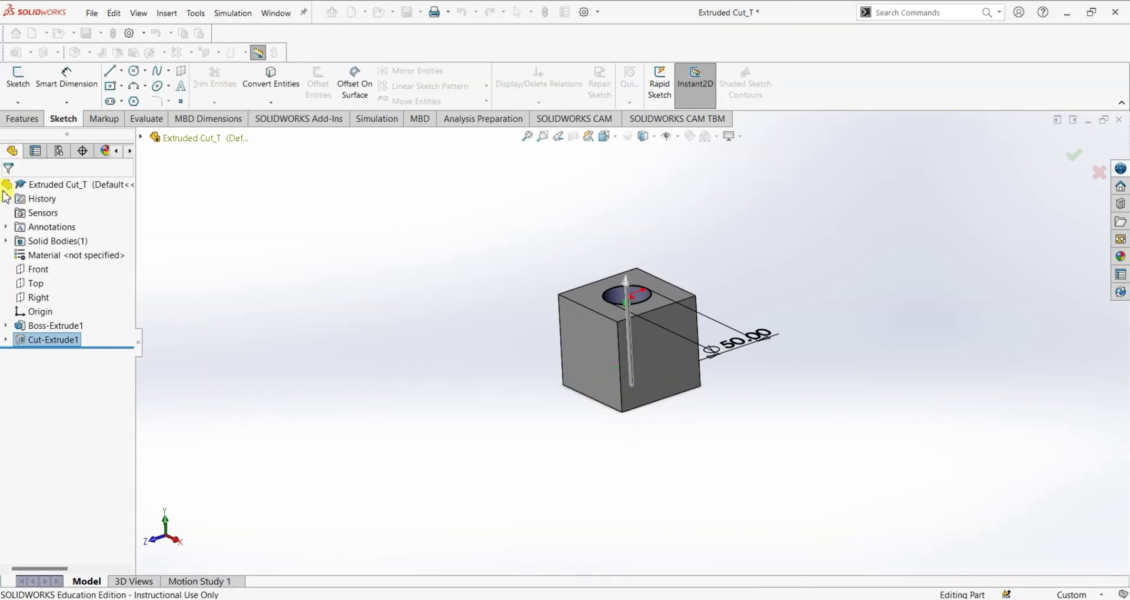
{"action": "middle_click_drag", "start_coordinate": [469, 332], "coordinate": [396, 284]}
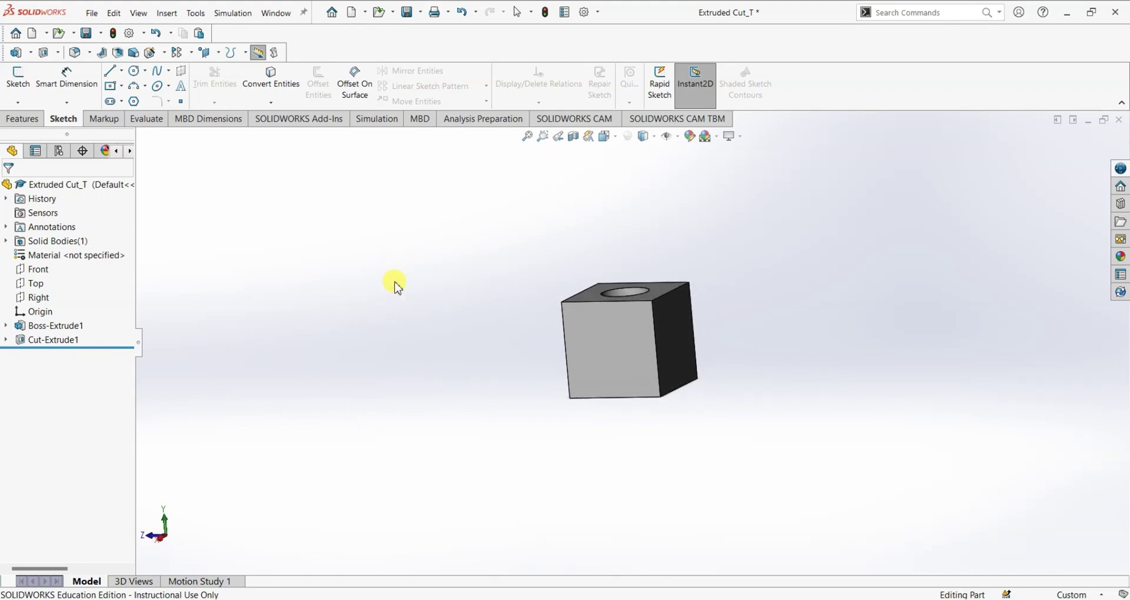
Edit the circular hole's cut and replace its start face with the block's top face
{"action": "right_click", "coordinate": [46, 341]}
{"action": "left_click", "coordinate": [46, 311]}
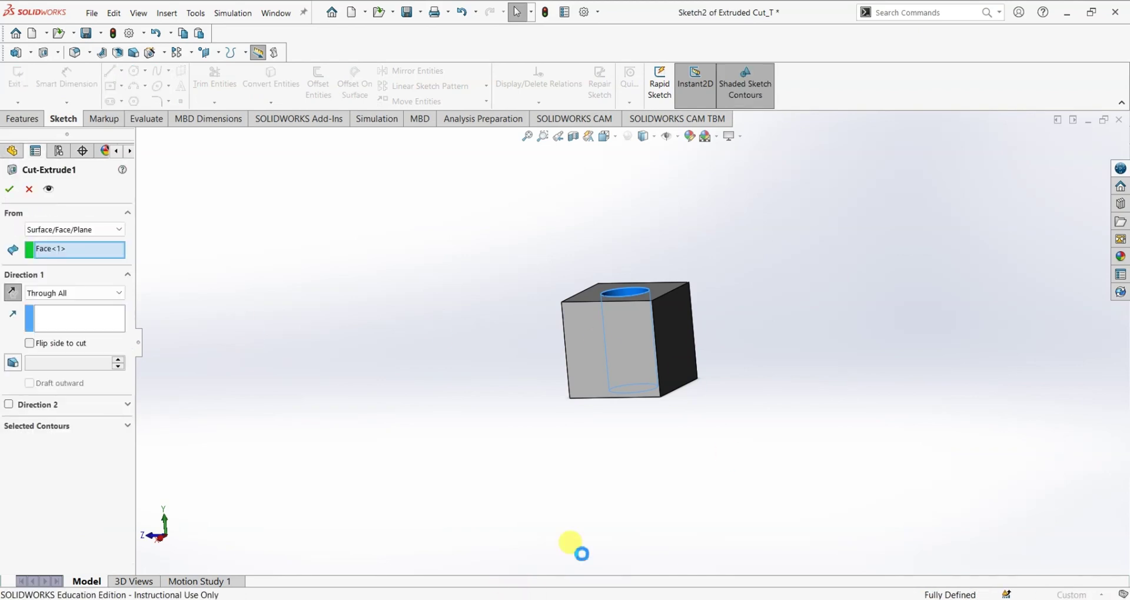
{"action": "mouse_move", "coordinate": [492, 325]}
{"action": "middle_mouse_down"}
{"action": "mouse_move", "coordinate": [515, 434]}
{"action": "mouse_move", "coordinate": [507, 305]}
{"action": "mouse_move", "coordinate": [462, 171]}
{"action": "middle_mouse_up"}
{"action": "middle_click_drag", "start_coordinate": [507, 288], "coordinate": [712, 241]}
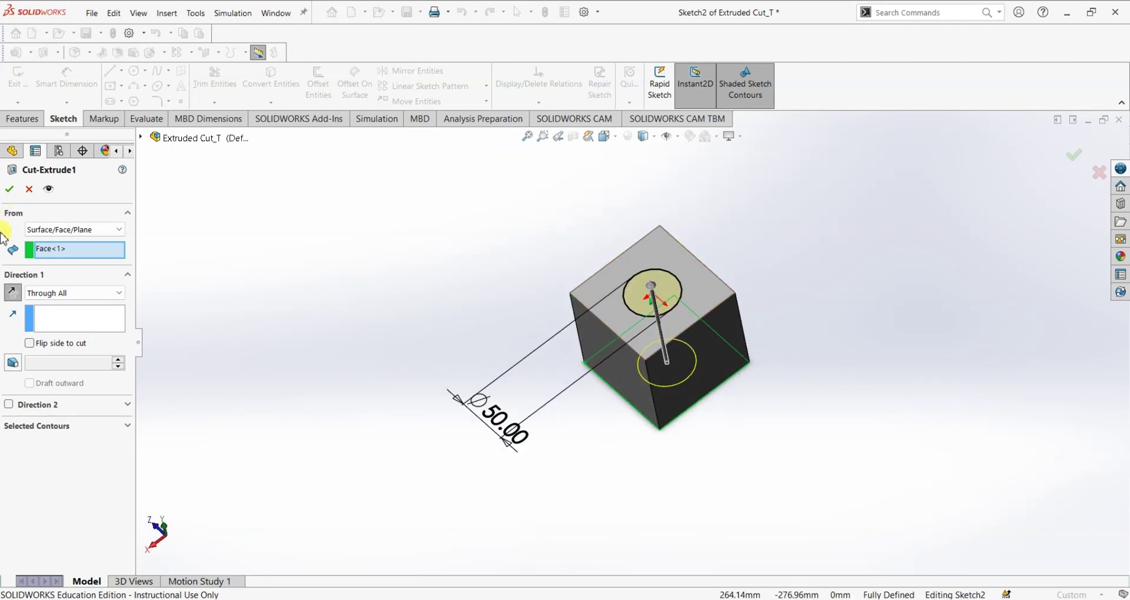
{"action": "right_click", "coordinate": [53, 251]}
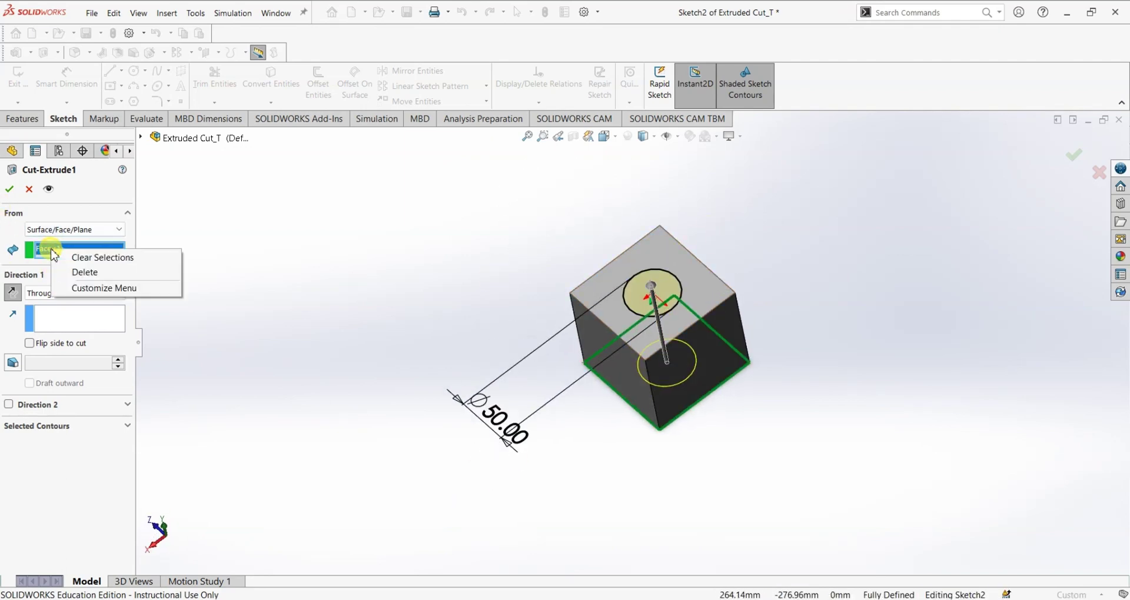
{"action": "left_click", "coordinate": [82, 272]}
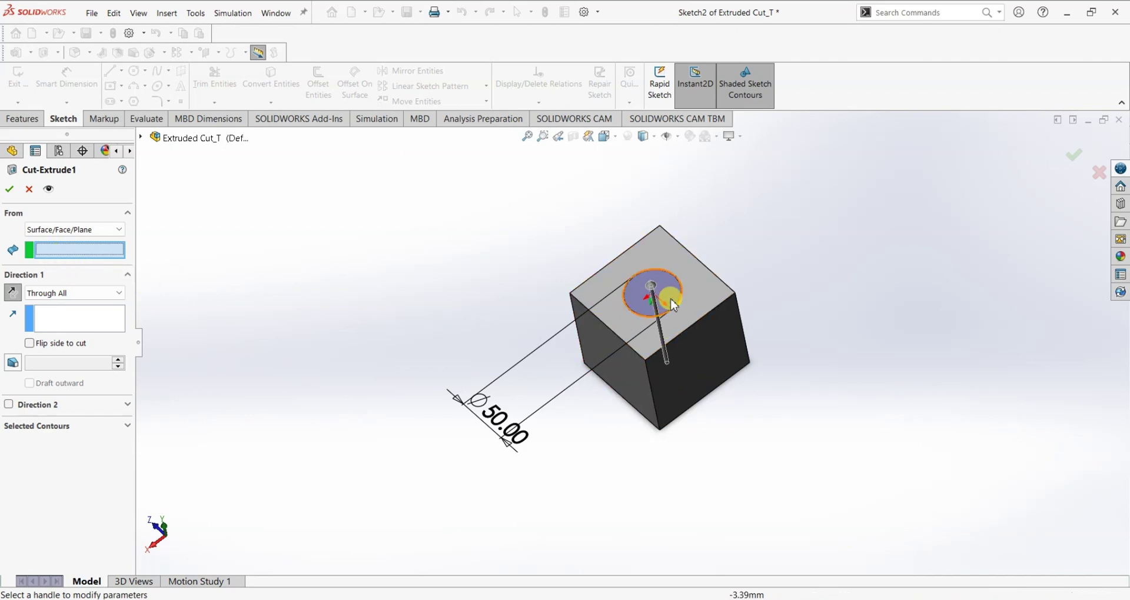
{"action": "left_click", "coordinate": [695, 296]}
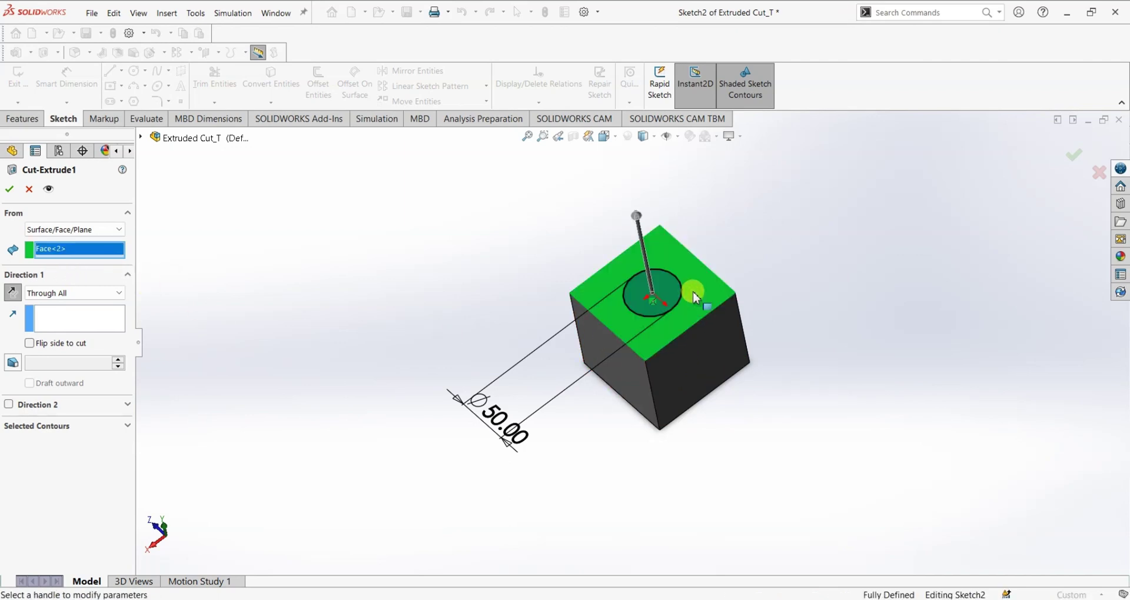
{"action": "middle_click_drag", "start_coordinate": [391, 422], "coordinate": [385, 342]}
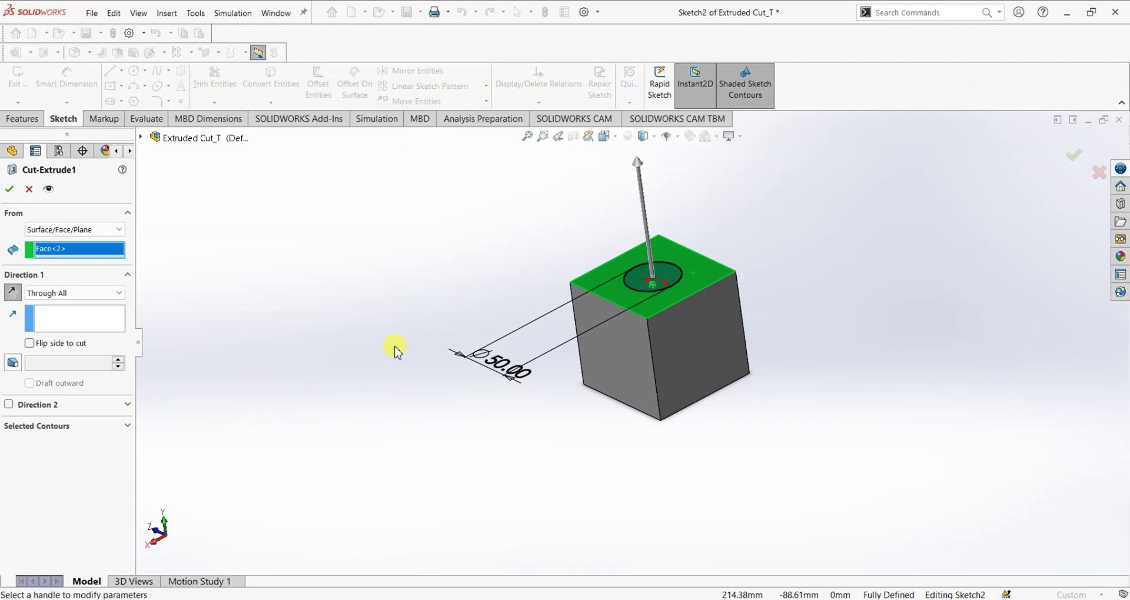
{"action": "key", "text": "z"}
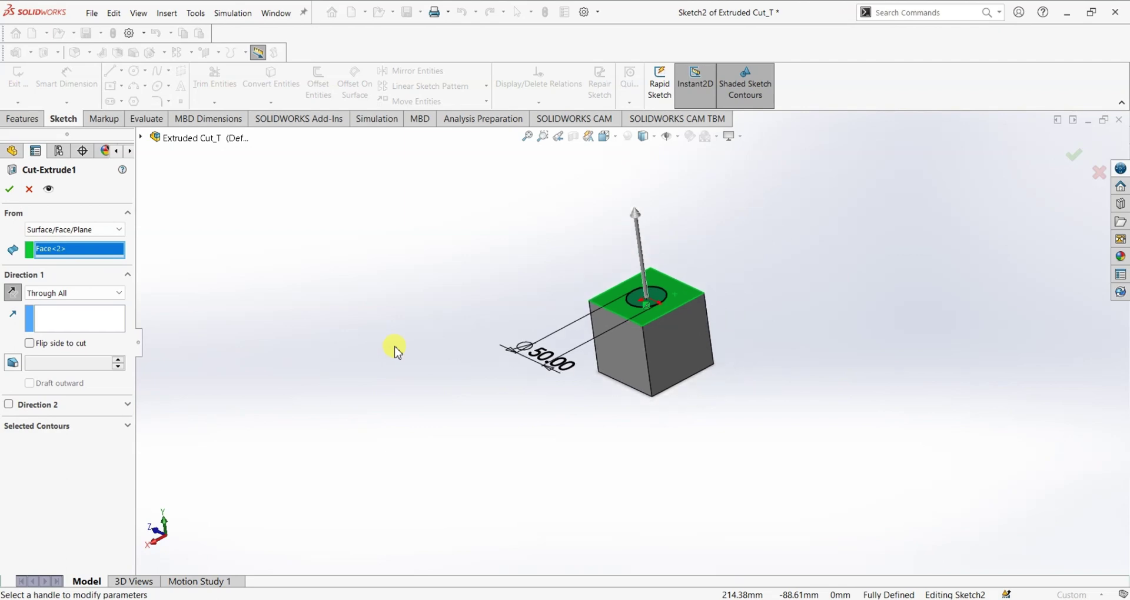
Try to apply the Through All cut from the top face with its direction pointing away from the block
{"action": "left_click", "coordinate": [86, 302]}
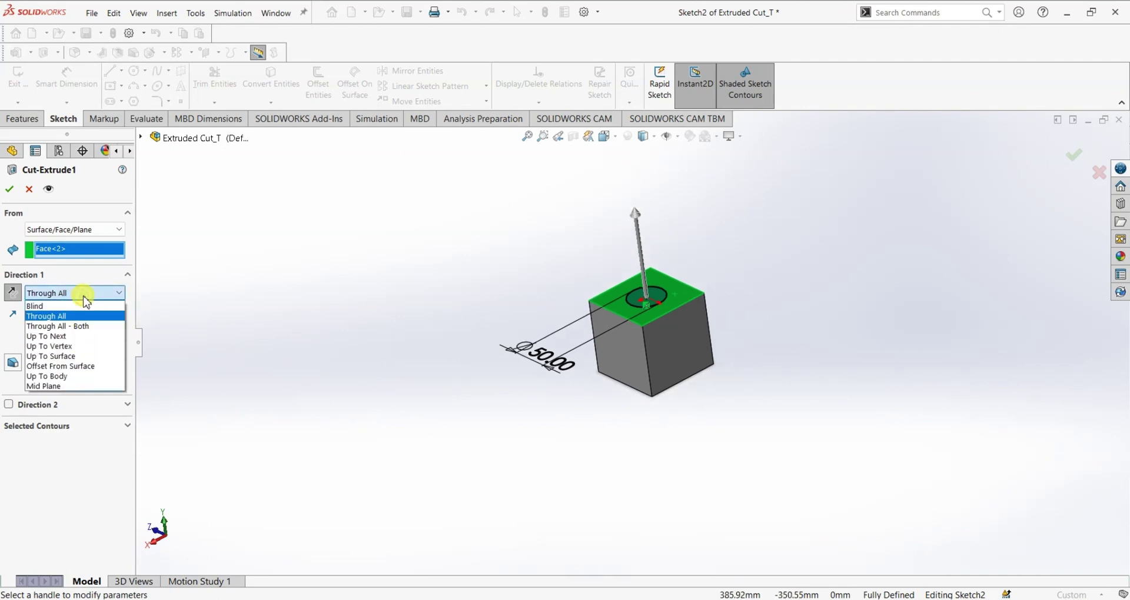
{"action": "left_click", "coordinate": [82, 293]}
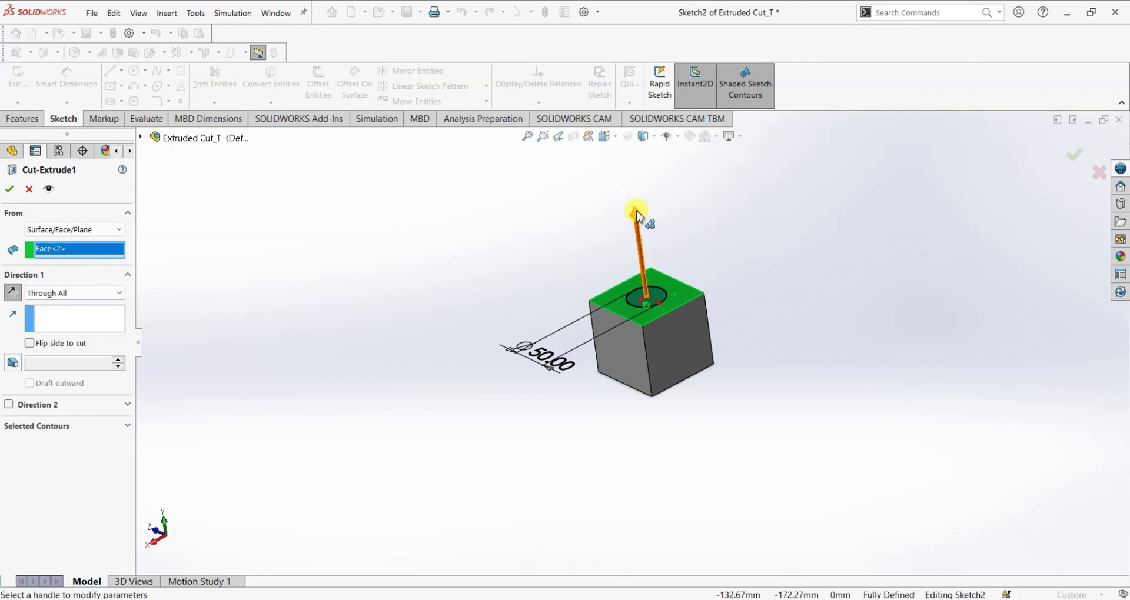
{"action": "left_click", "coordinate": [9, 190]}
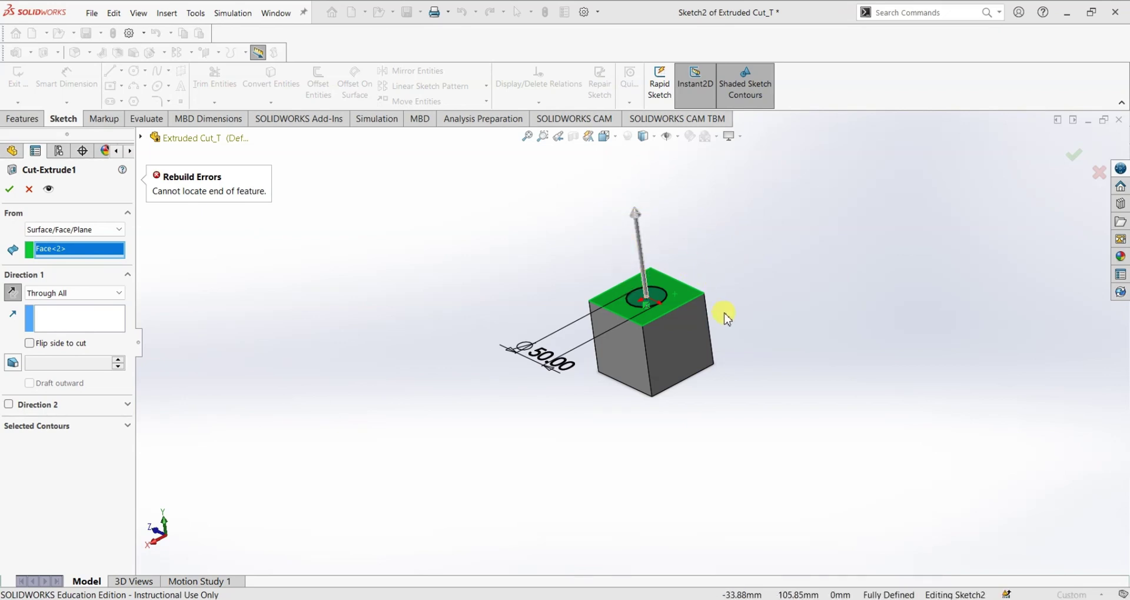
{"action": "middle_click_drag", "start_coordinate": [728, 316], "coordinate": [737, 273]}
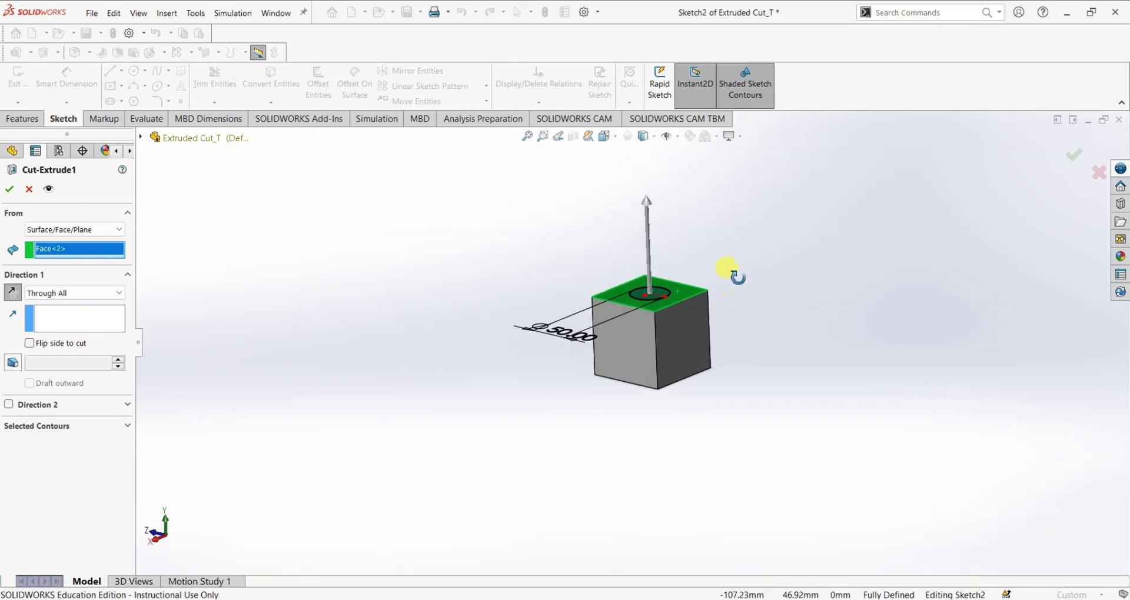
Reverse the cut's direction so it runs from the top face down through the block, and accept the feature
{"action": "left_click", "coordinate": [14, 295]}
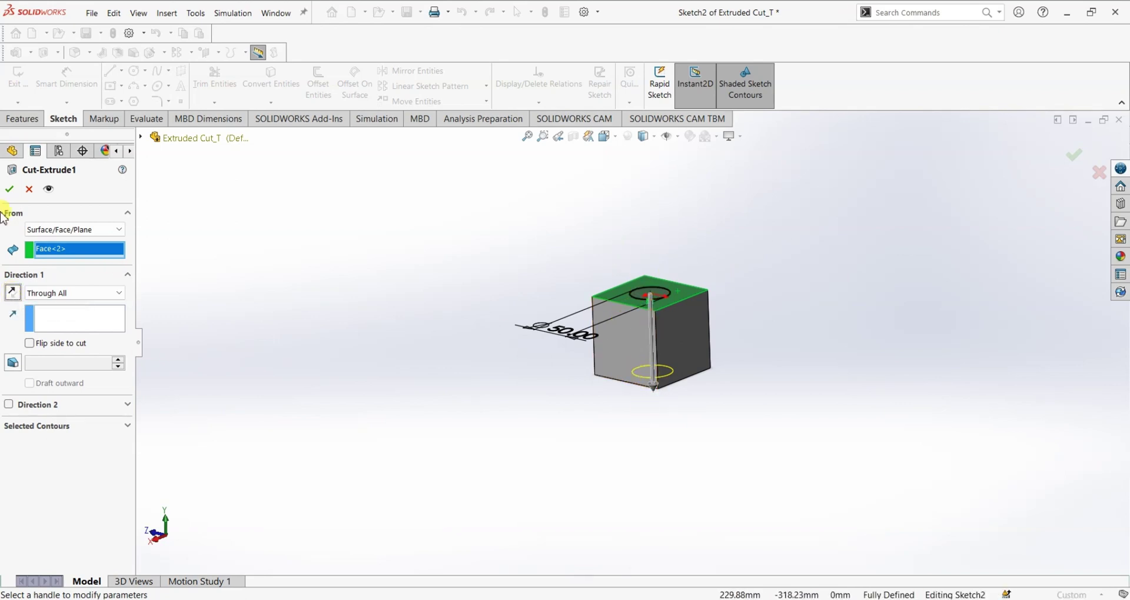
{"action": "left_click", "coordinate": [9, 191]}
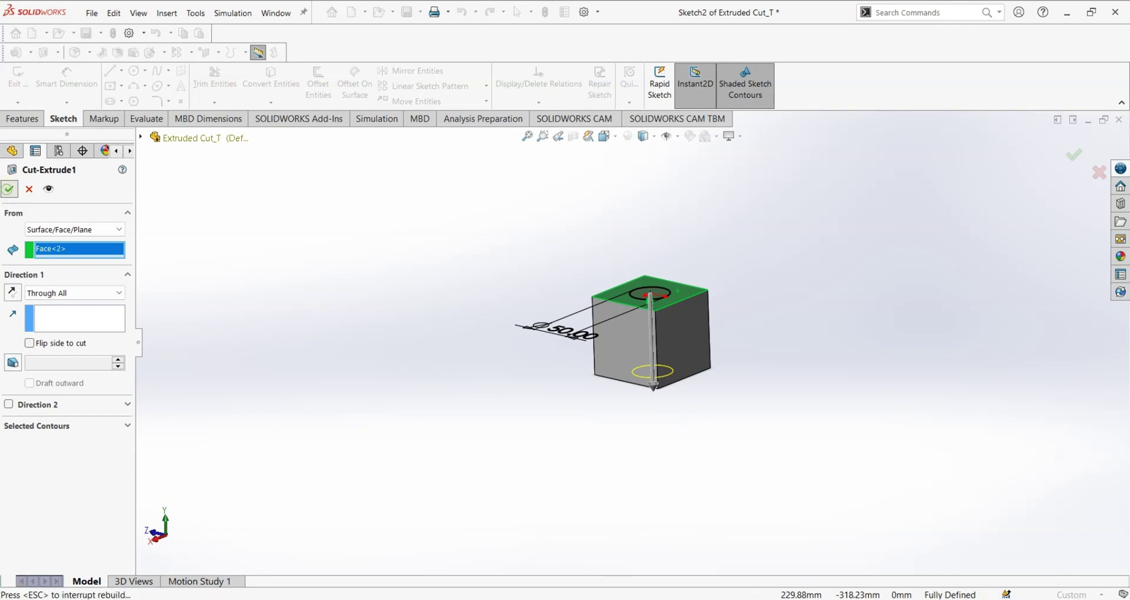
{"action": "middle_click_drag", "start_coordinate": [785, 329], "coordinate": [705, 277]}
{"action": "middle_click_drag", "start_coordinate": [806, 364], "coordinate": [812, 406]}
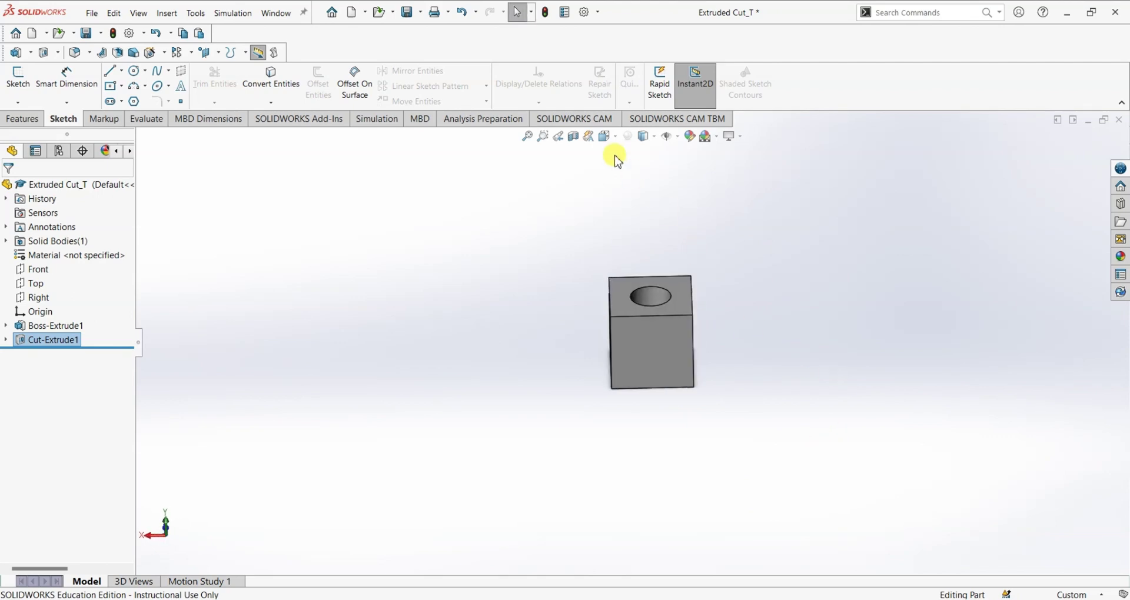
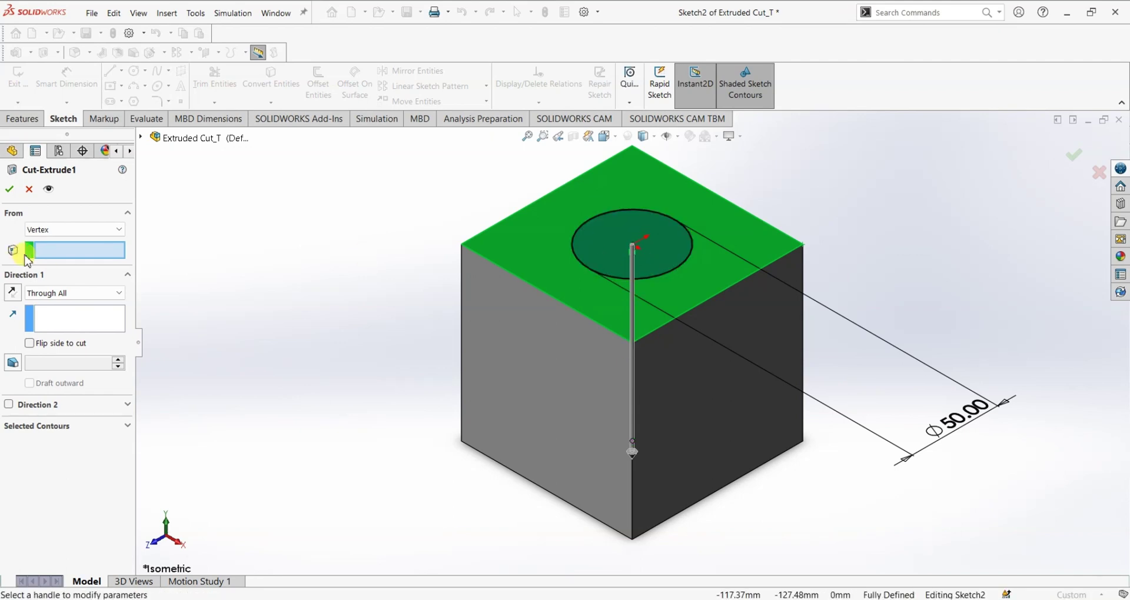
Start the cut from a corner vertex of the top face, flip its direction out and back into the block, and accept it
{"action": "left_click", "coordinate": [464, 246]}
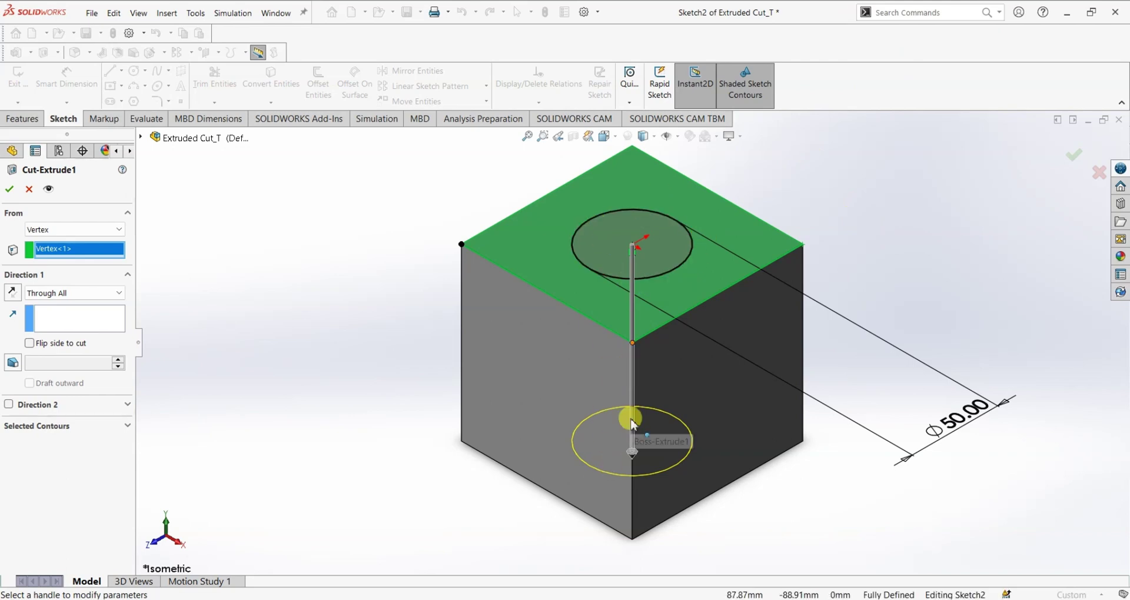
{"action": "left_click", "coordinate": [12, 292]}
{"action": "scroll", "coordinate": [628, 434], "scroll_direction": "up", "scroll_amount": 3}
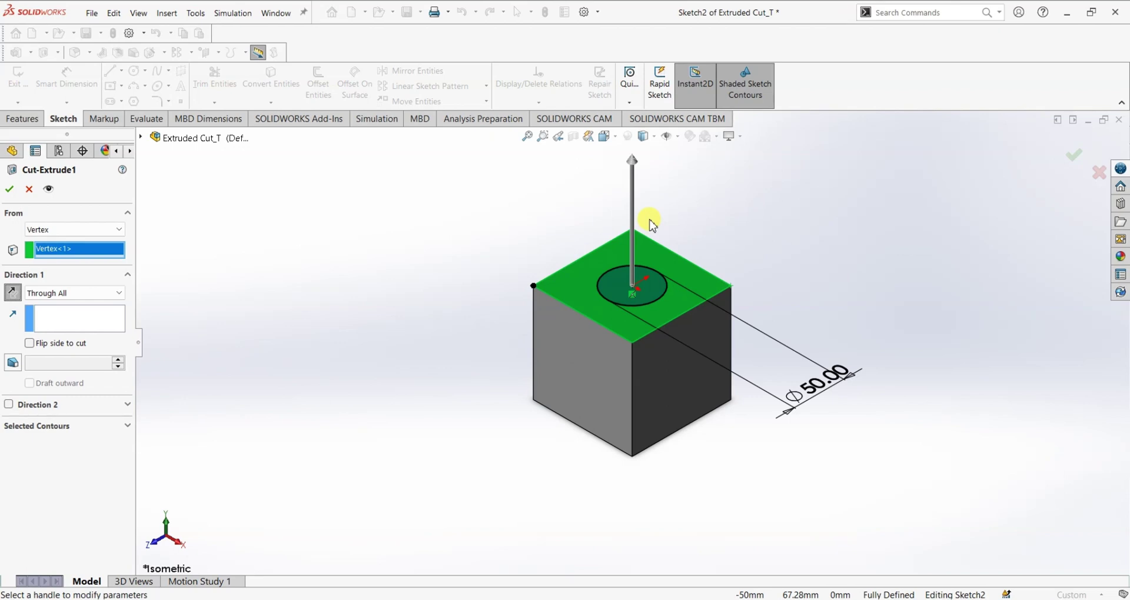
{"action": "left_click", "coordinate": [13, 297]}
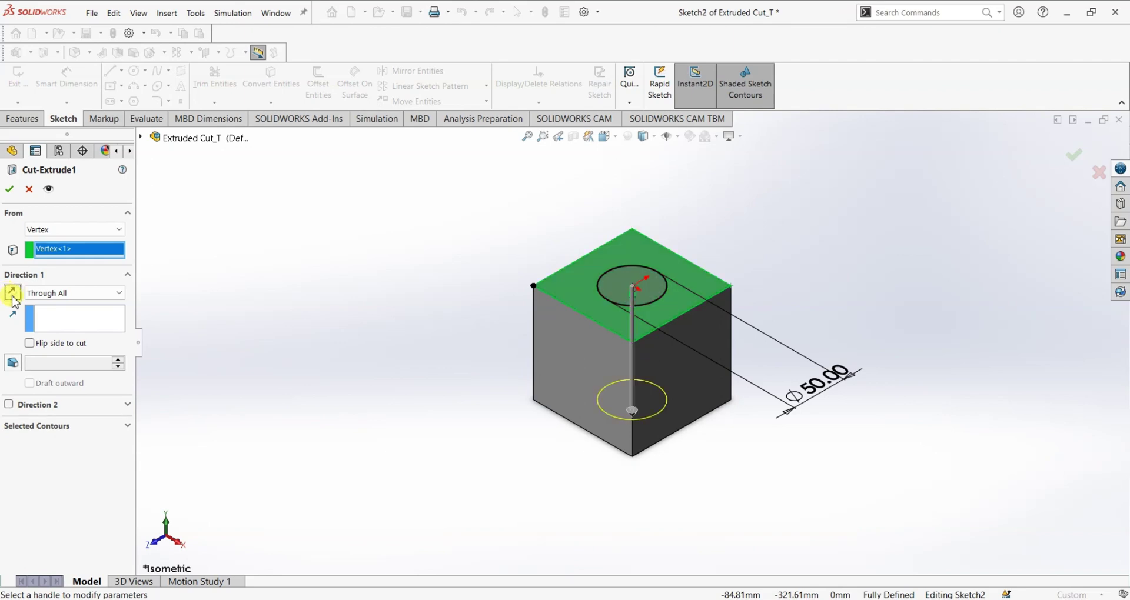
{"action": "left_click", "coordinate": [11, 192]}
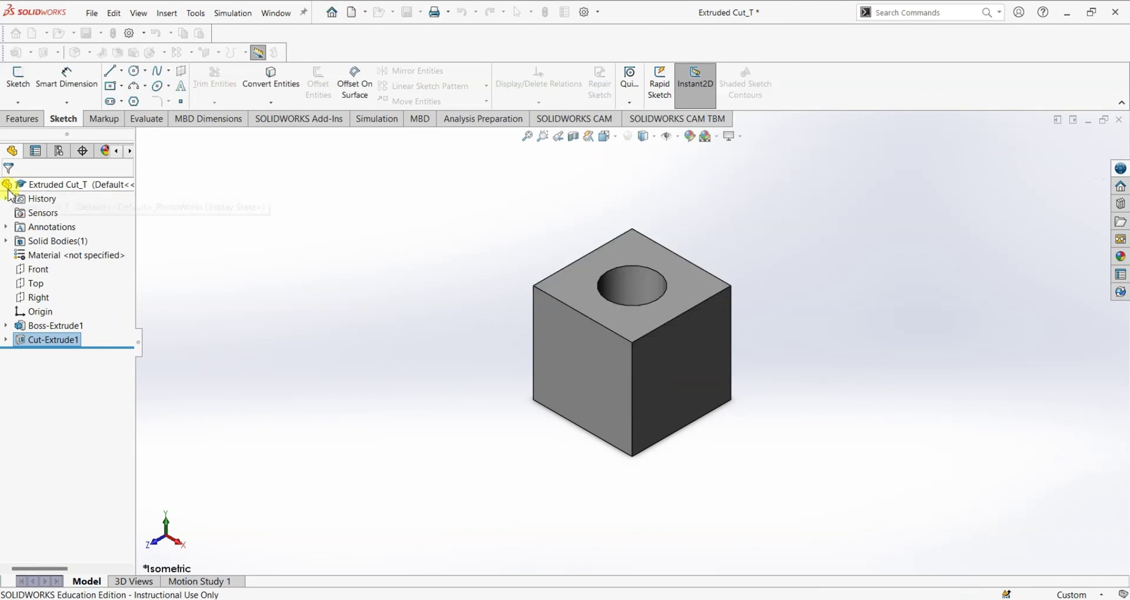
{"action": "middle_click_drag", "start_coordinate": [368, 303], "coordinate": [412, 264]}
Edit the cut to start from an Offset of 20 mm from the sketch plane
{"action": "right_click", "coordinate": [56, 341]}
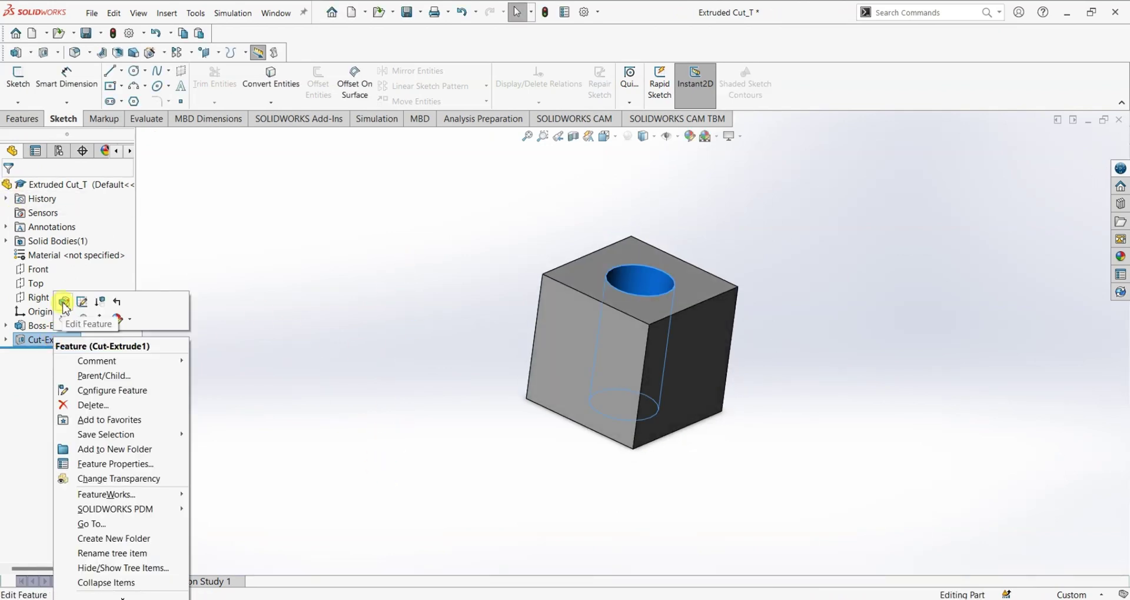
{"action": "left_click", "coordinate": [63, 304]}
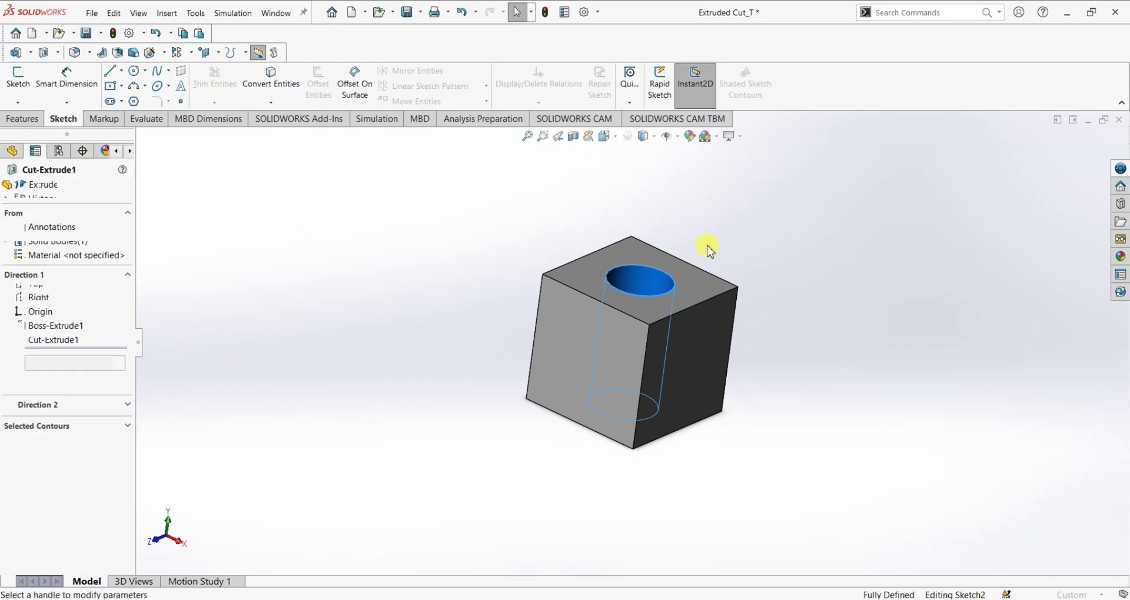
{"action": "left_click", "coordinate": [109, 230]}
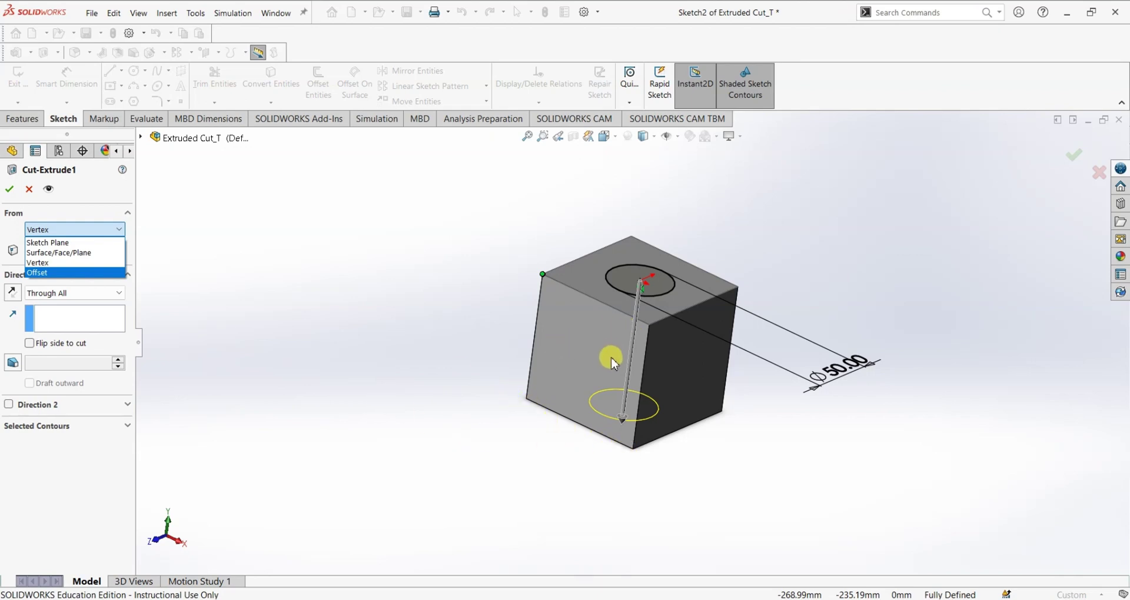
{"action": "left_click", "coordinate": [42, 273]}
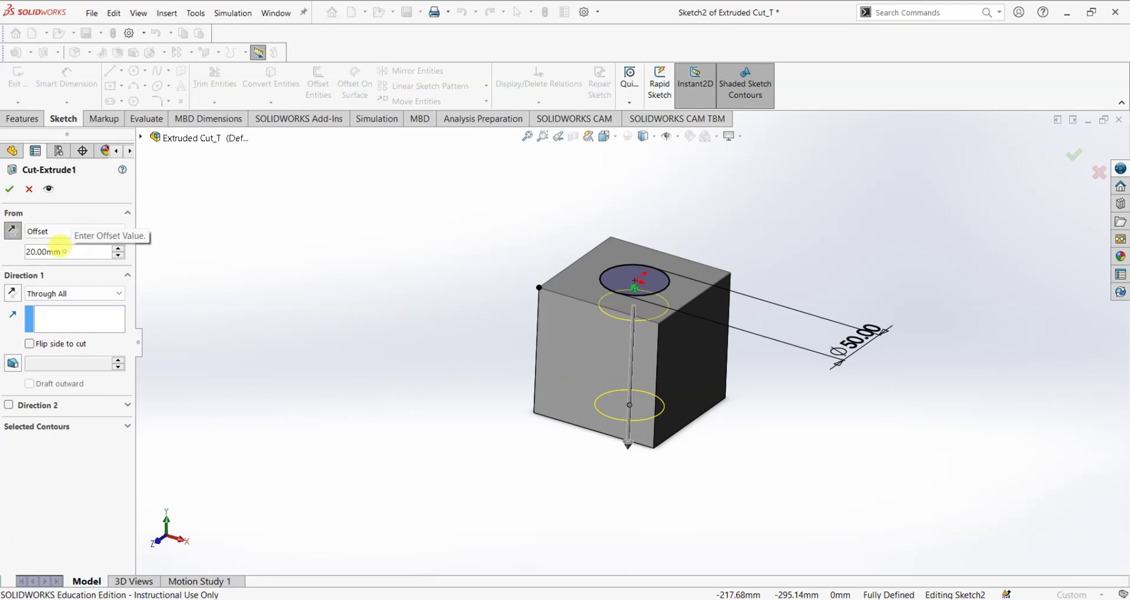
{"action": "left_click", "coordinate": [60, 251]}
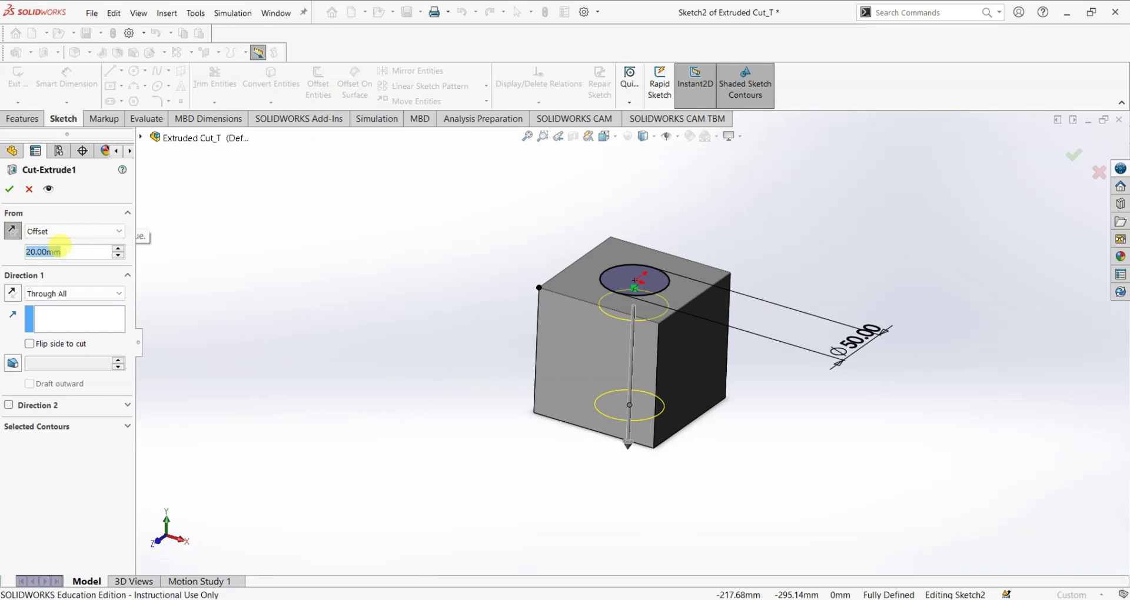
Flip the start offset's side back and forth, leaving the cut's start above the block's top face
{"action": "left_click", "coordinate": [9, 232]}
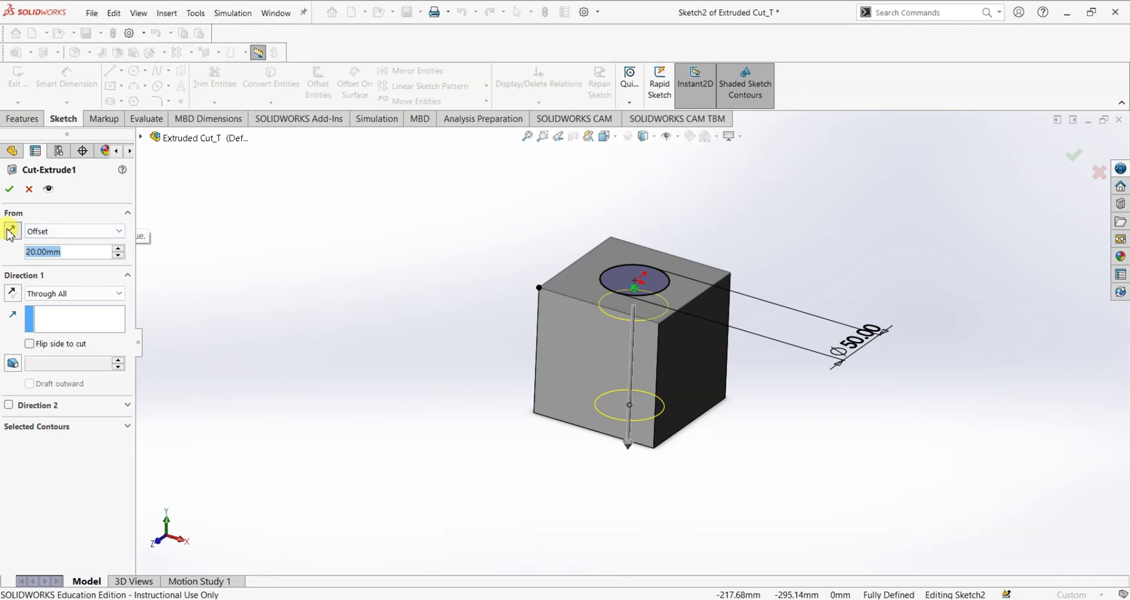
{"action": "left_click", "coordinate": [10, 232]}
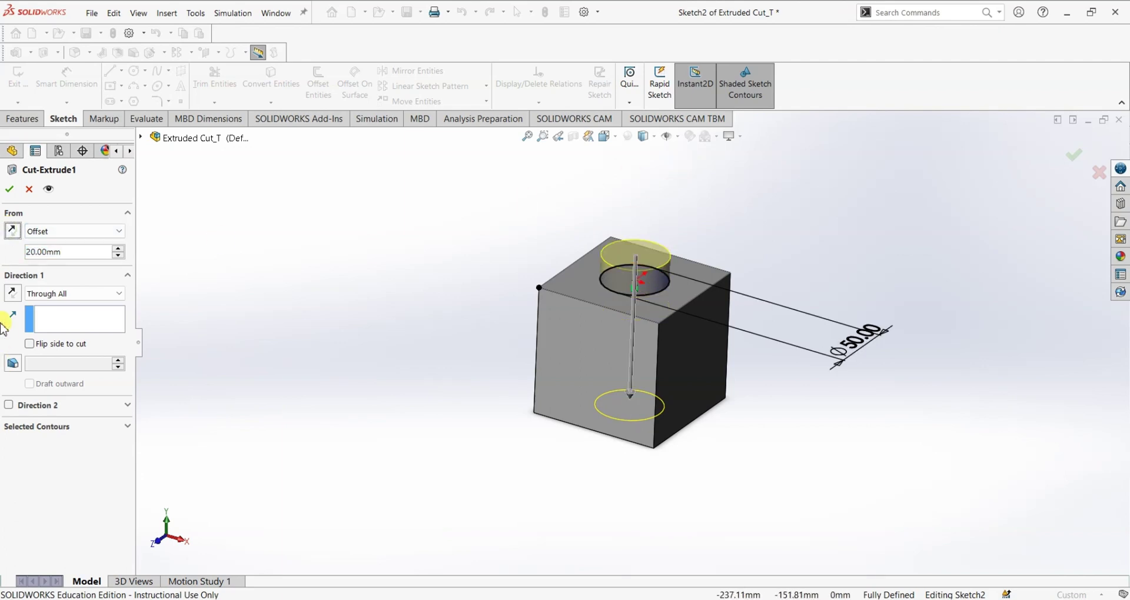
{"action": "left_click", "coordinate": [11, 232]}
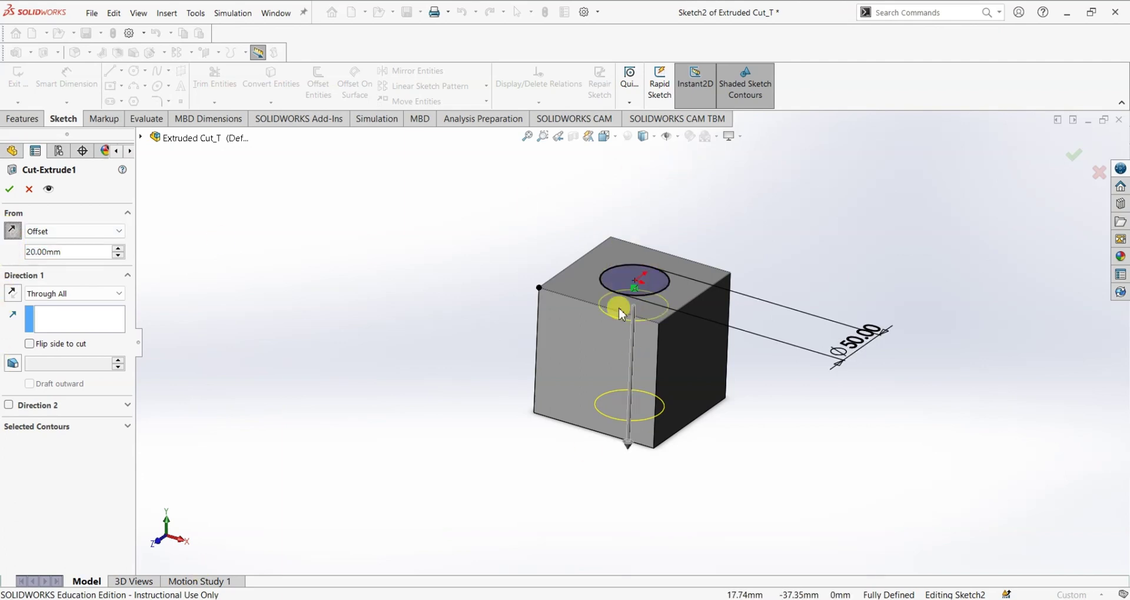
{"action": "middle_click_drag", "start_coordinate": [840, 486], "coordinate": [841, 451]}
{"action": "left_click", "coordinate": [14, 234]}
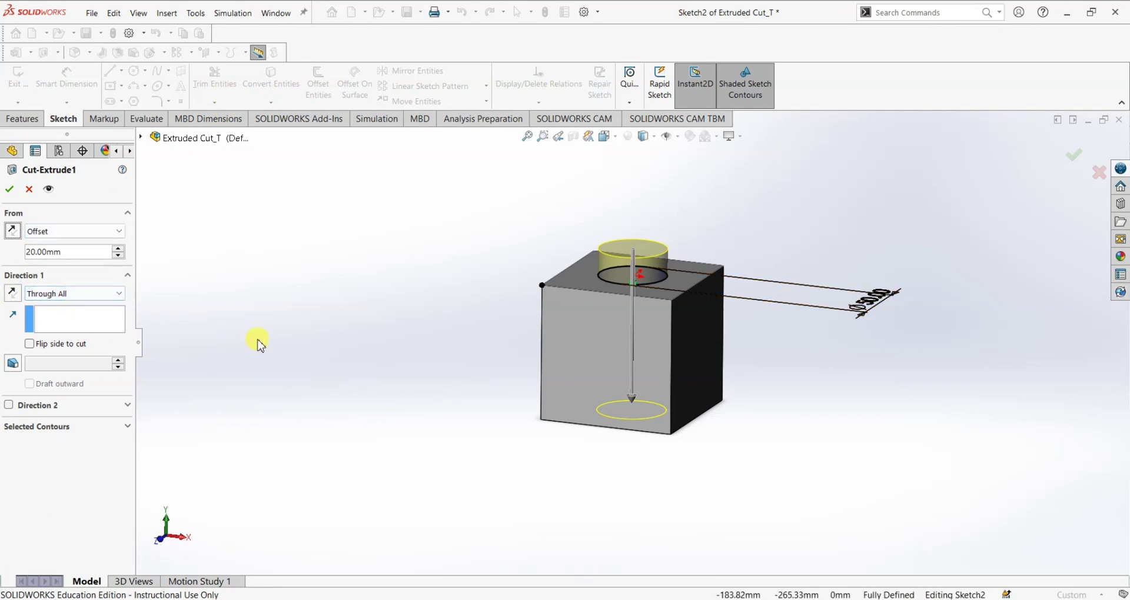
Set the cut's end condition to Blind with a depth of 100 mm, and accept the feature
{"action": "left_click", "coordinate": [48, 300]}
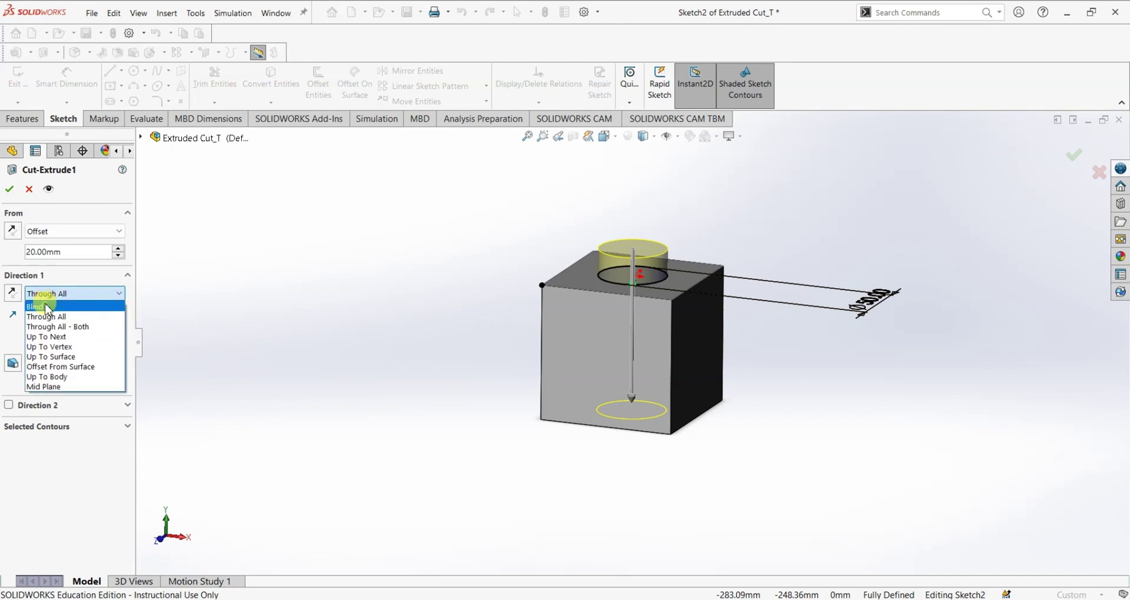
{"action": "left_click", "coordinate": [47, 307]}
{"action": "middle_click_drag", "start_coordinate": [438, 398], "coordinate": [430, 434]}
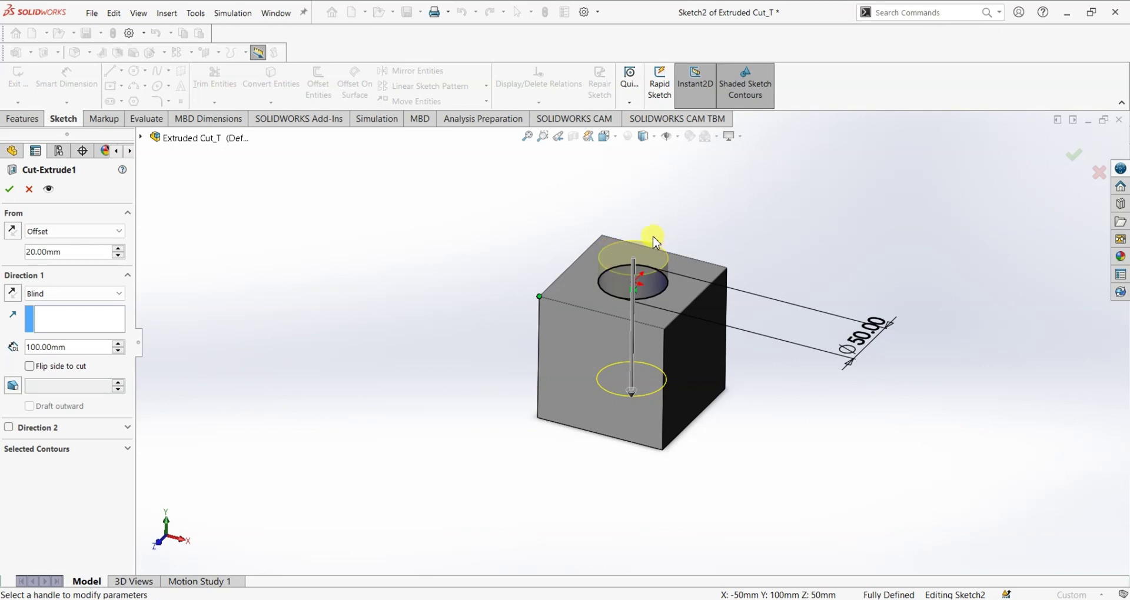
{"action": "middle_click_drag", "start_coordinate": [396, 374], "coordinate": [532, 260]}
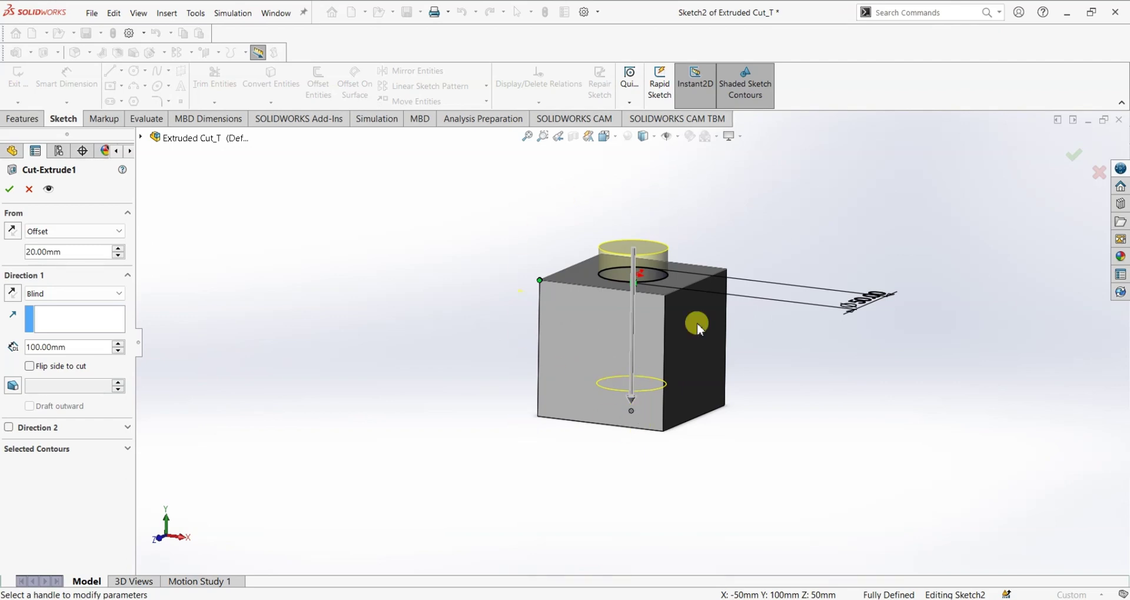
{"action": "left_click", "coordinate": [9, 190]}
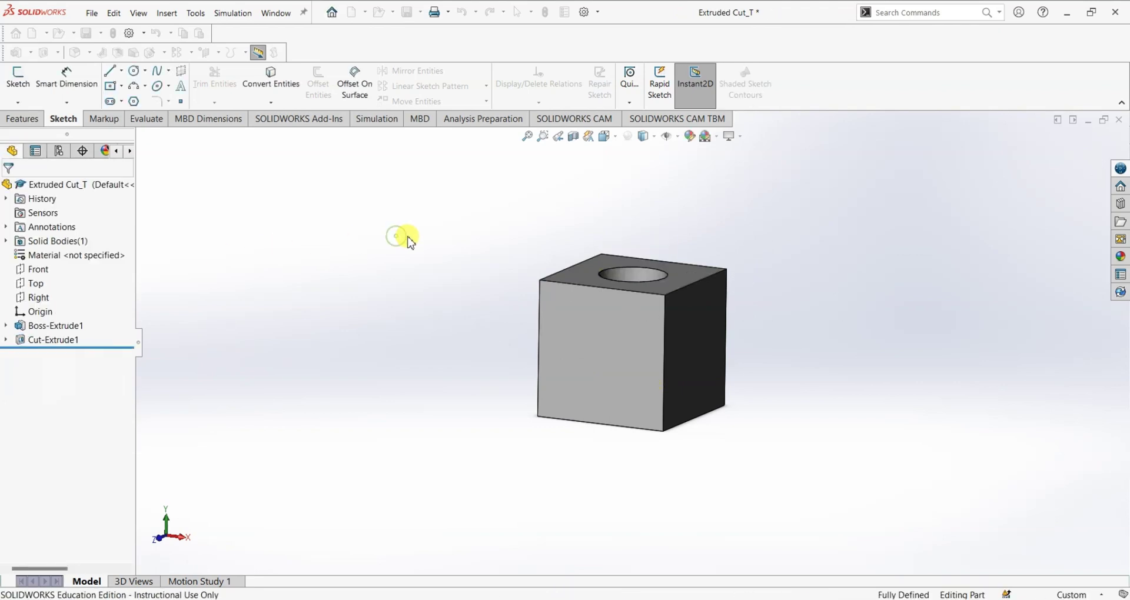
{"action": "middle_click_drag", "start_coordinate": [411, 243], "coordinate": [421, 157]}
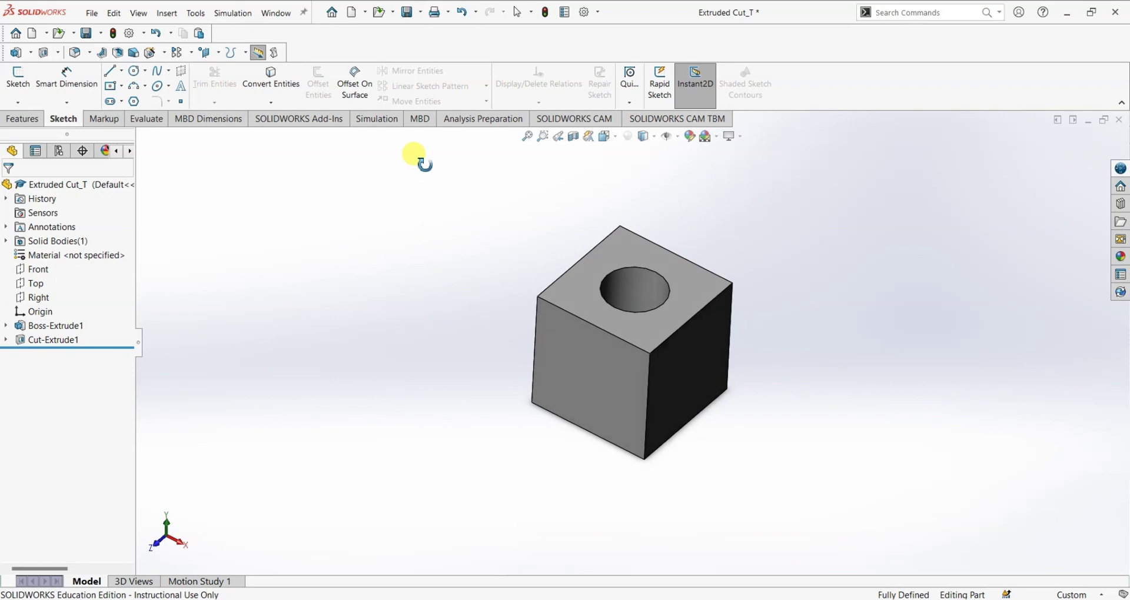
Edit the cut again and reverse its 20 mm start offset so it begins inside the block
{"action": "right_click", "coordinate": [56, 341]}
{"action": "left_click", "coordinate": [67, 302]}
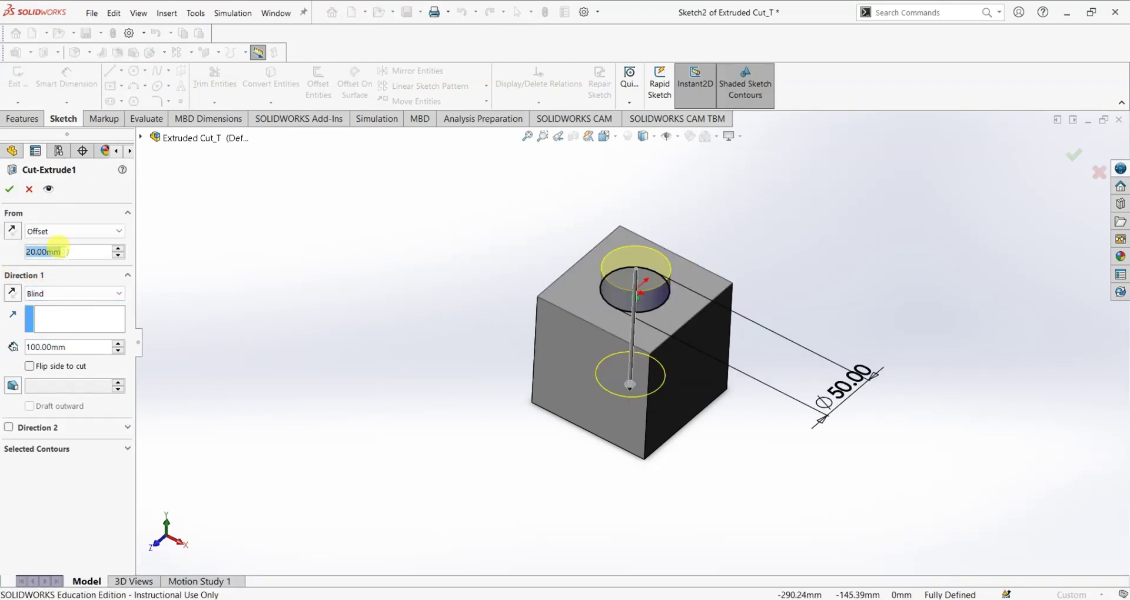
{"action": "left_click", "coordinate": [18, 233]}
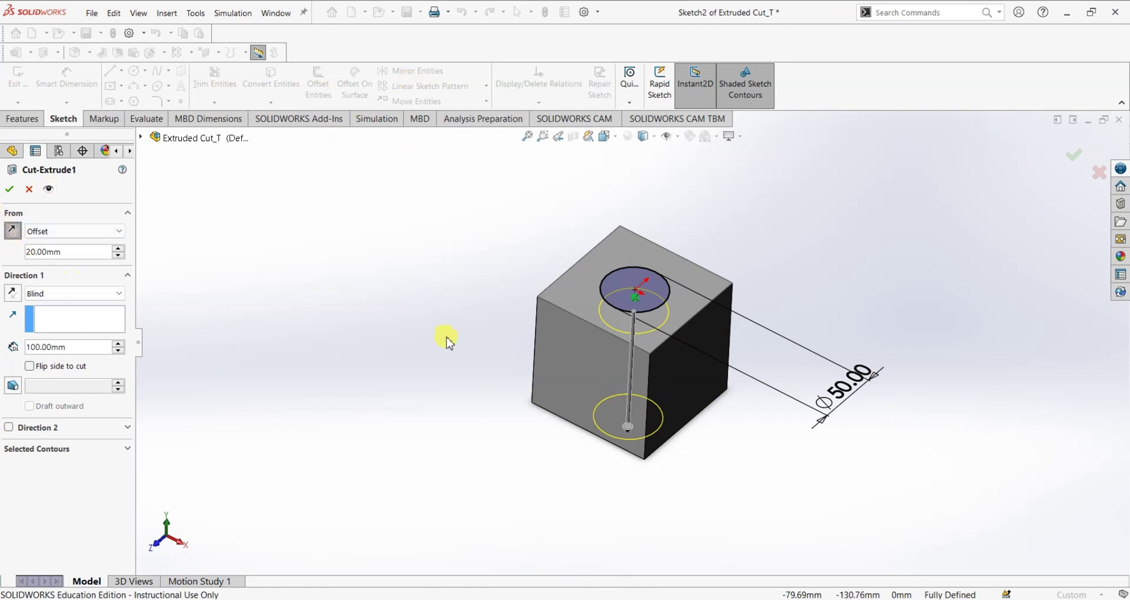
Accept the edited cut with its reversed start offset and inspect the block's outer faces
{"action": "middle_click_drag", "start_coordinate": [441, 335], "coordinate": [436, 272]}
{"action": "left_click", "coordinate": [10, 189]}
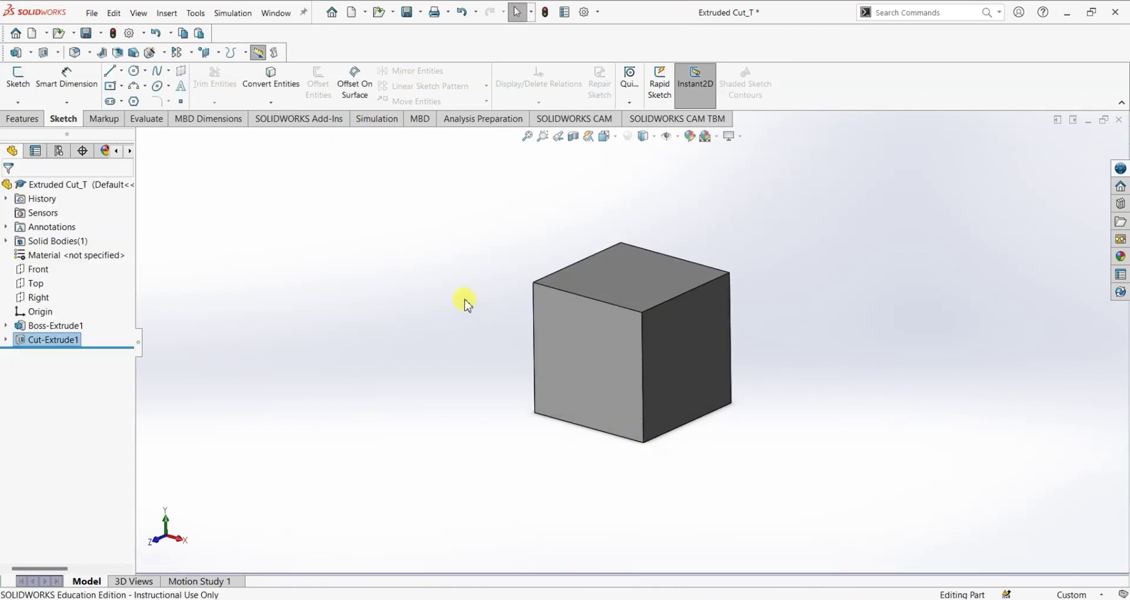
{"action": "middle_click_drag", "start_coordinate": [464, 303], "coordinate": [465, 377]}
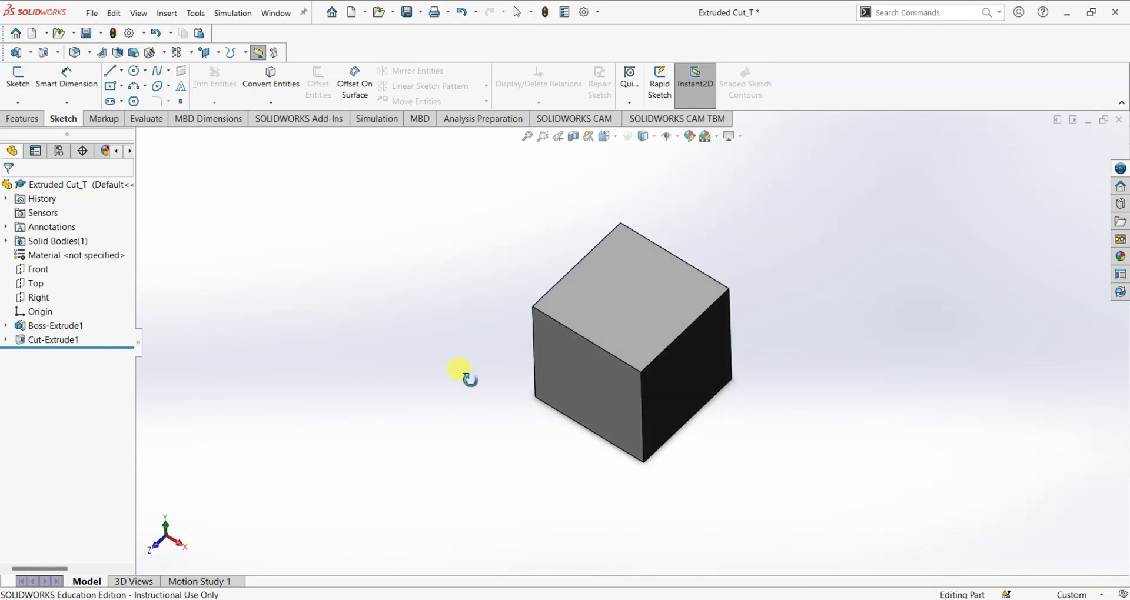
{"action": "middle_click_drag", "start_coordinate": [435, 447], "coordinate": [398, 418]}
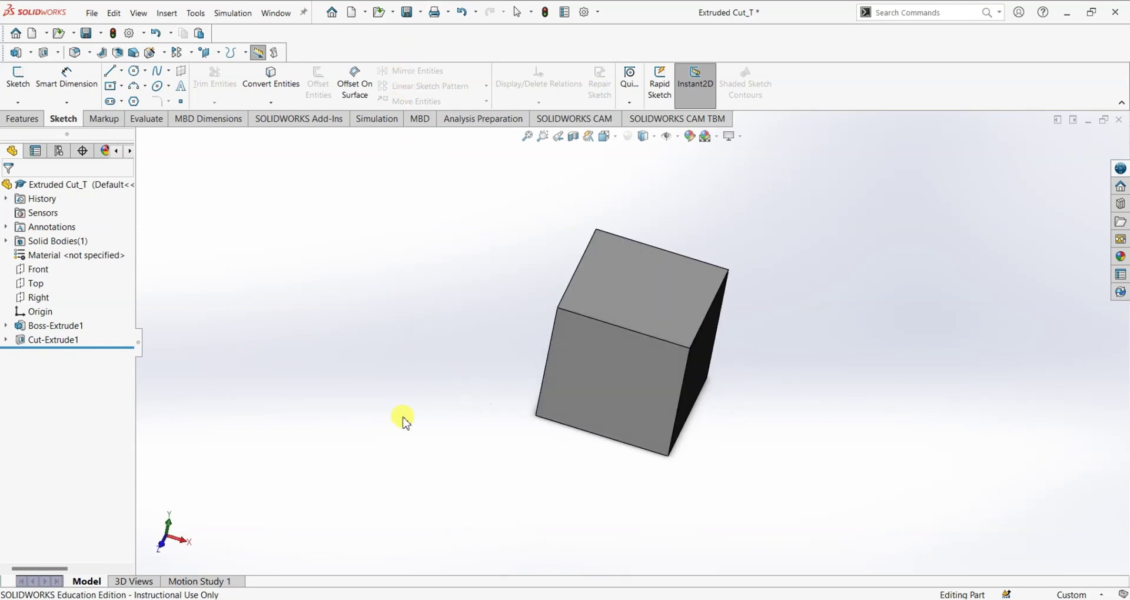
Try the Through All - Both end condition on the hole's cut, inspect the preview, and cancel the edit
{"action": "right_click", "coordinate": [42, 341]}
{"action": "left_click", "coordinate": [43, 312]}
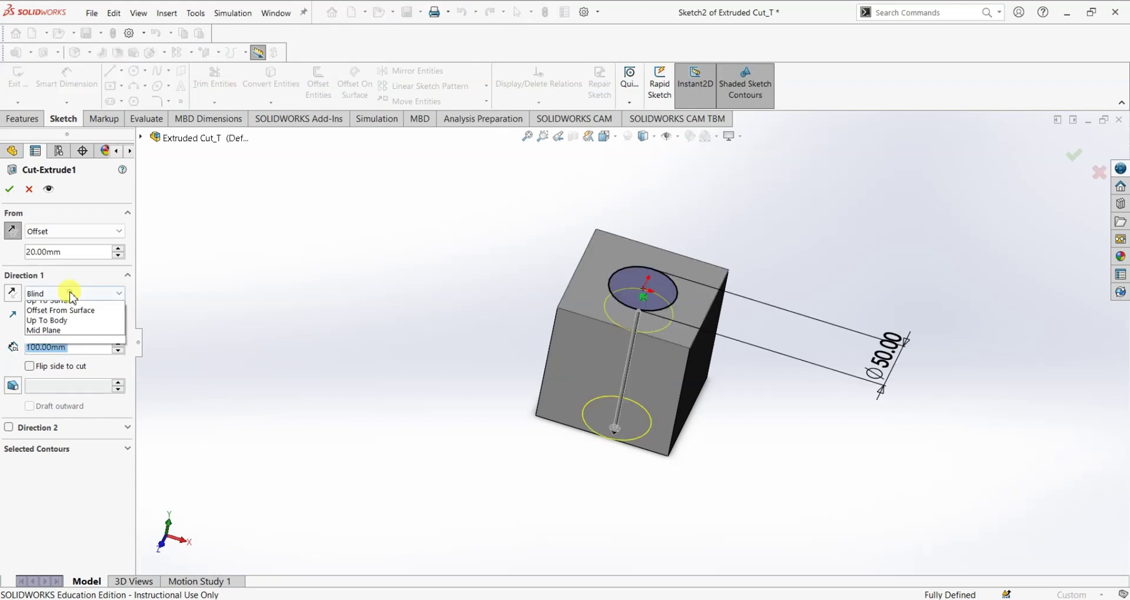
{"action": "left_click", "coordinate": [72, 294]}
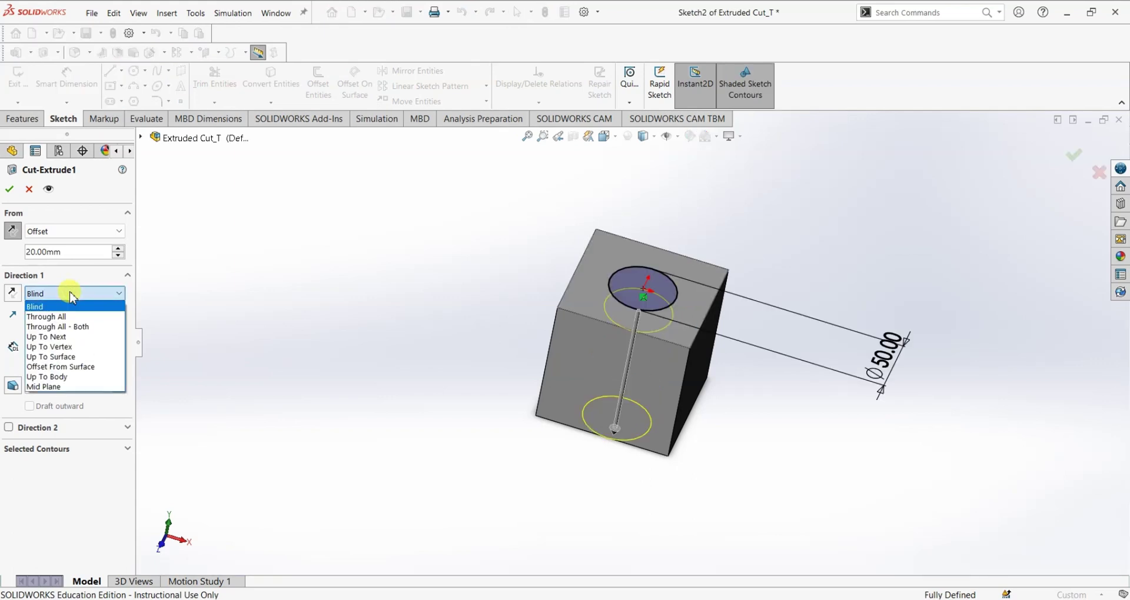
{"action": "left_click", "coordinate": [70, 328]}
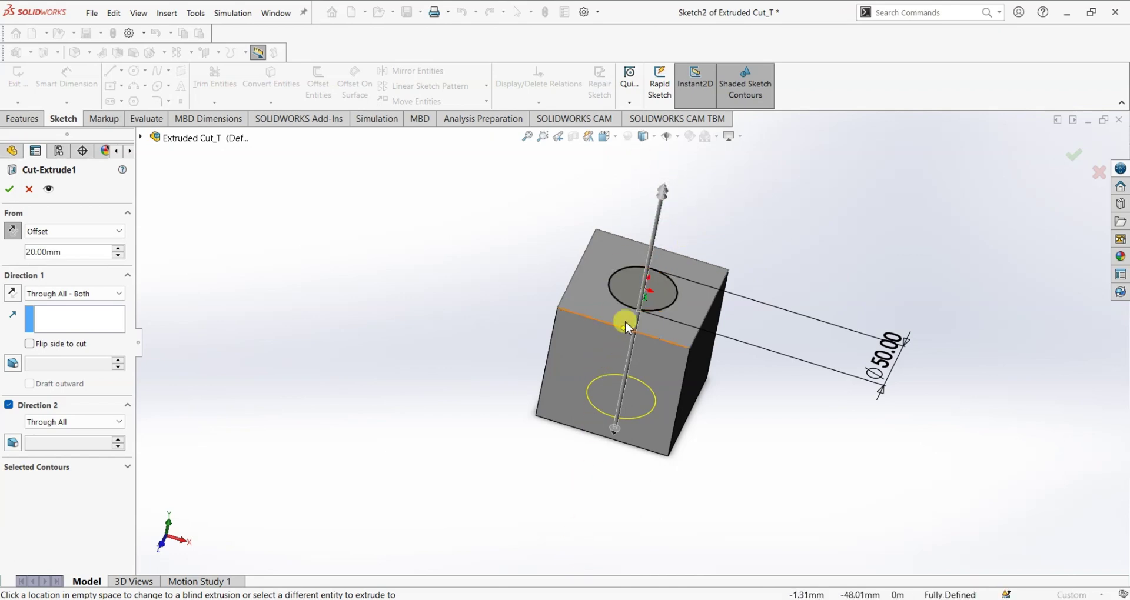
{"action": "middle_click_drag", "start_coordinate": [391, 361], "coordinate": [384, 300]}
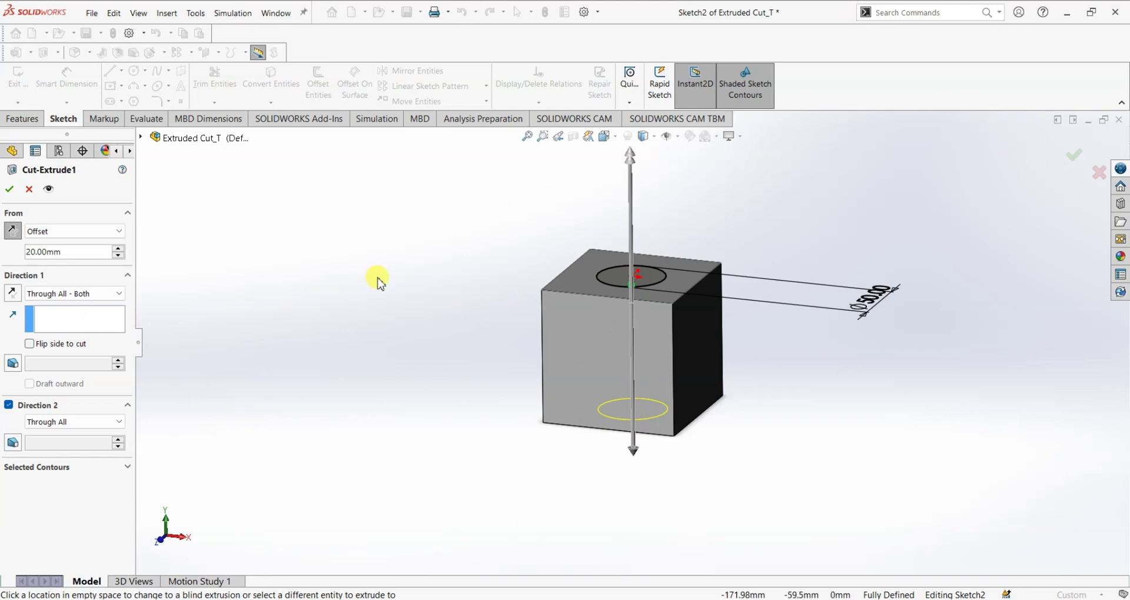
{"action": "scroll", "coordinate": [612, 227], "scroll_direction": "up", "scroll_amount": 3}
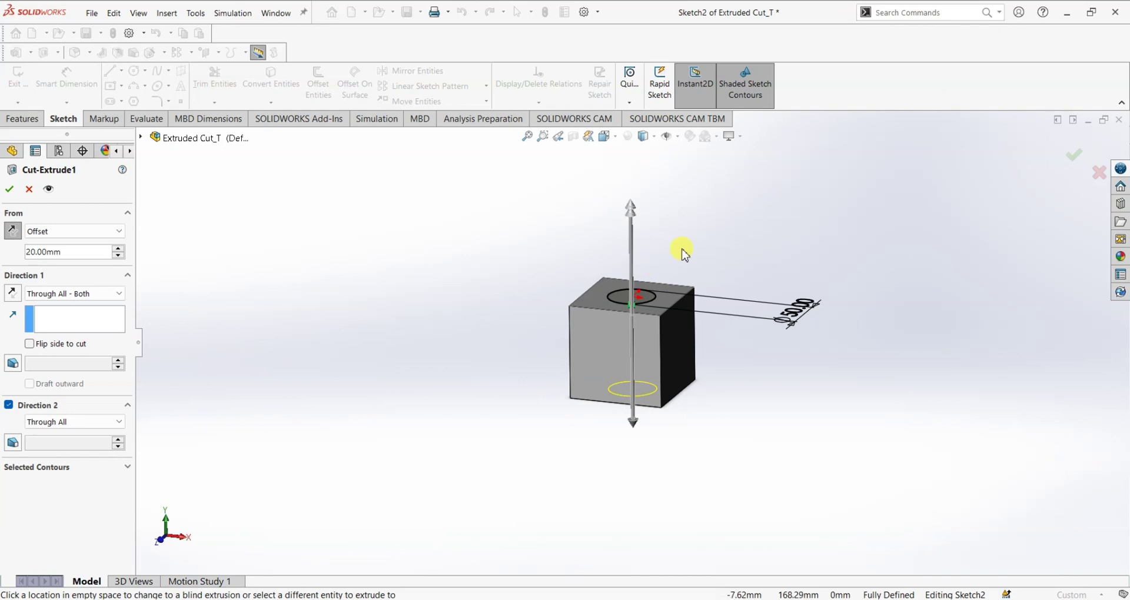
{"action": "left_click", "coordinate": [29, 189]}
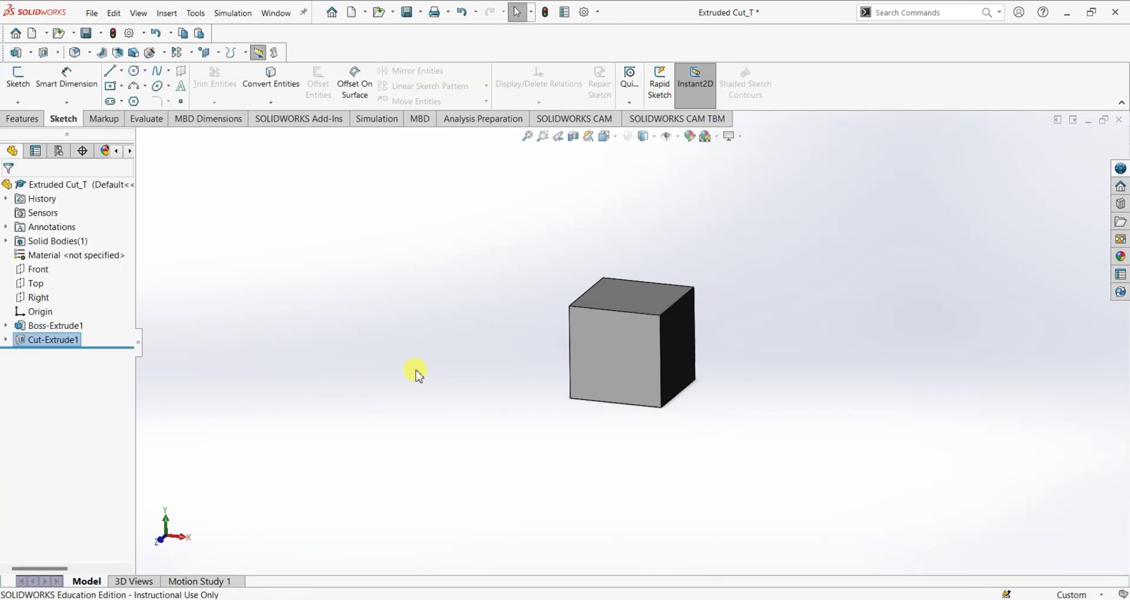
Sketch a 100 mm by 100 mm center rectangle on the block's top face, from the origin to the face's corner
{"action": "left_click", "coordinate": [640, 296]}
{"action": "right_click", "coordinate": [637, 295]}
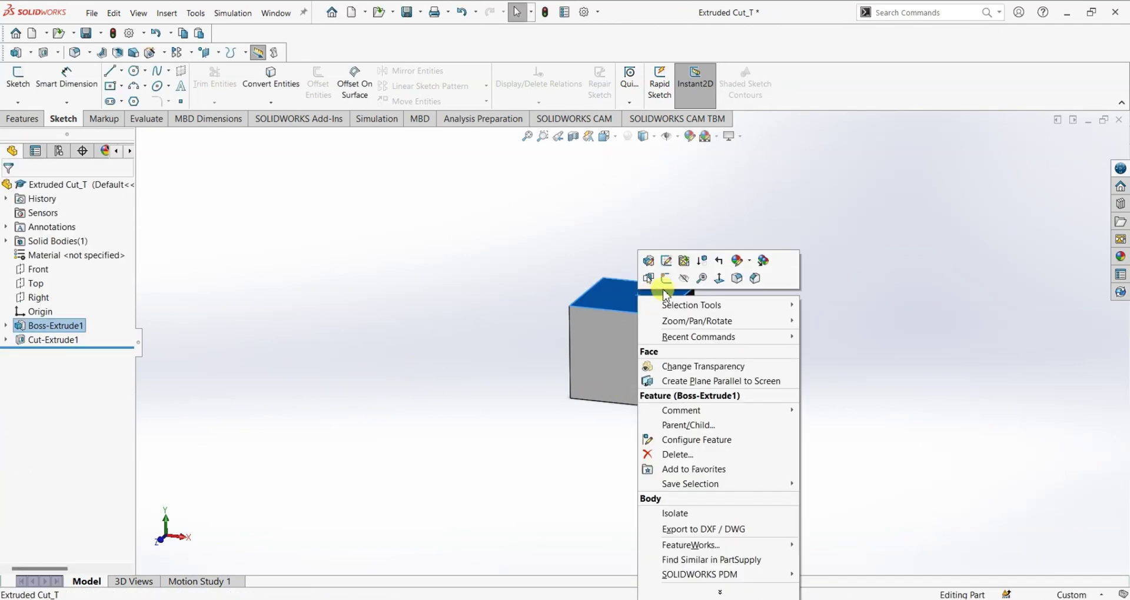
{"action": "left_click", "coordinate": [720, 281]}
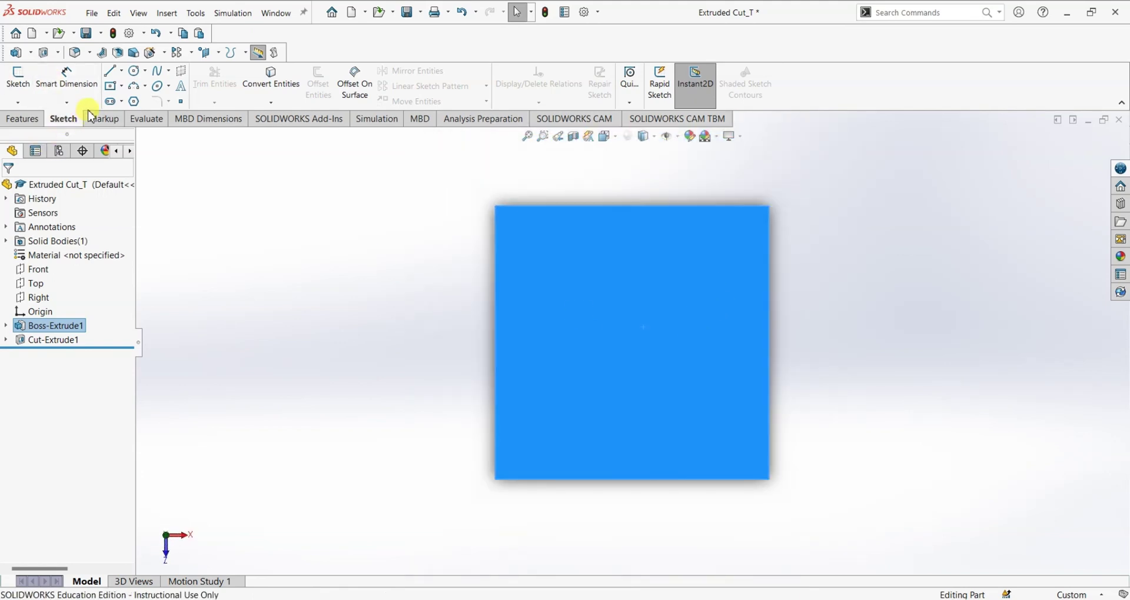
{"action": "left_click", "coordinate": [112, 89]}
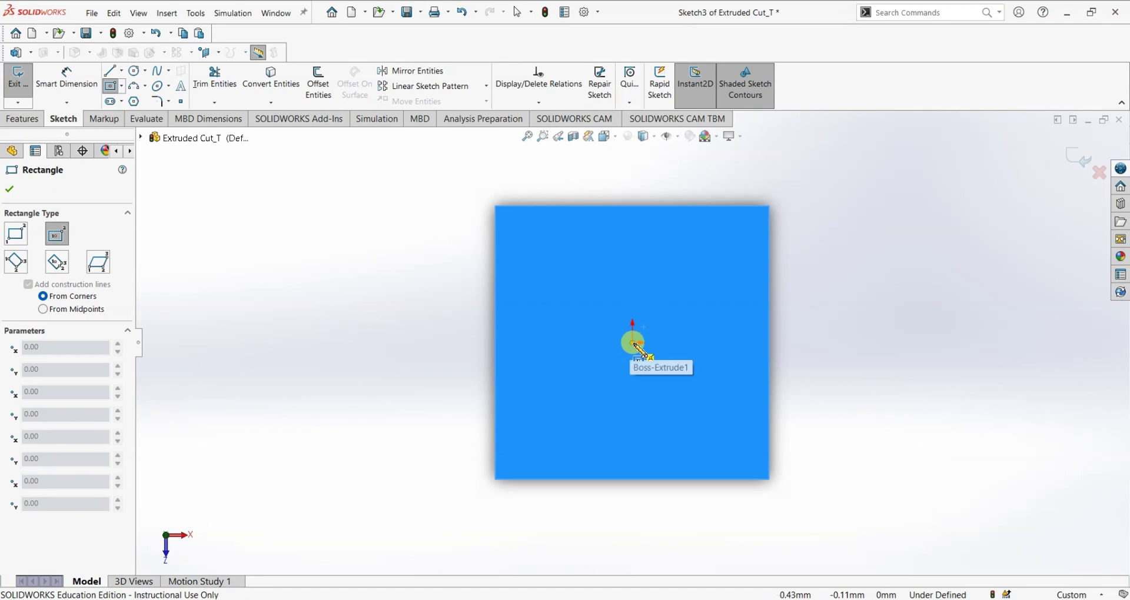
{"action": "left_click", "coordinate": [633, 343]}
{"action": "left_click", "coordinate": [766, 483]}
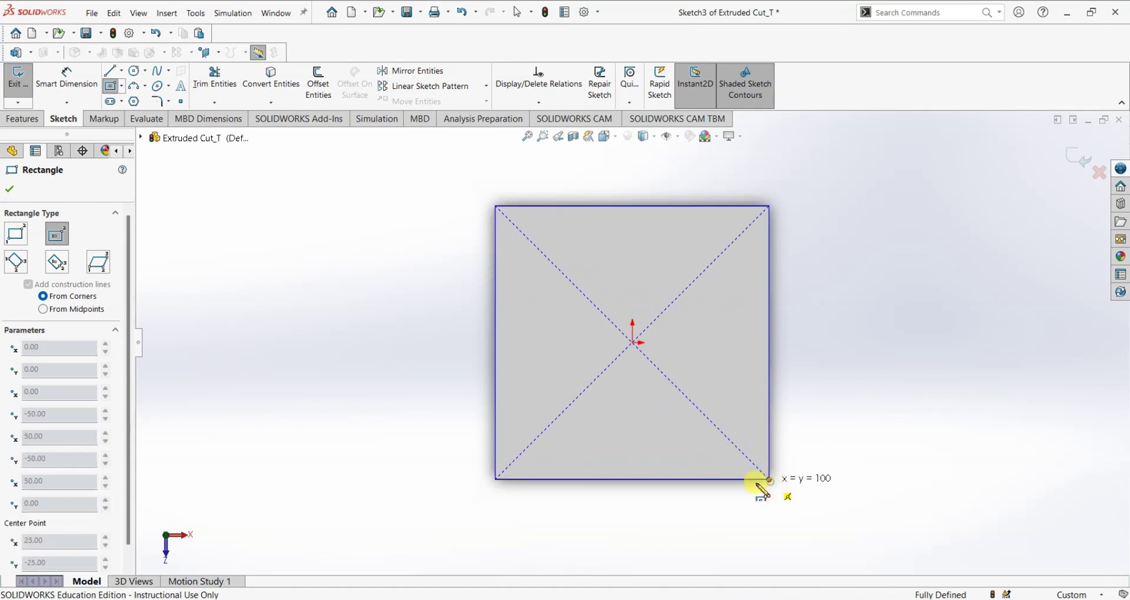
{"action": "left_click", "coordinate": [9, 189]}
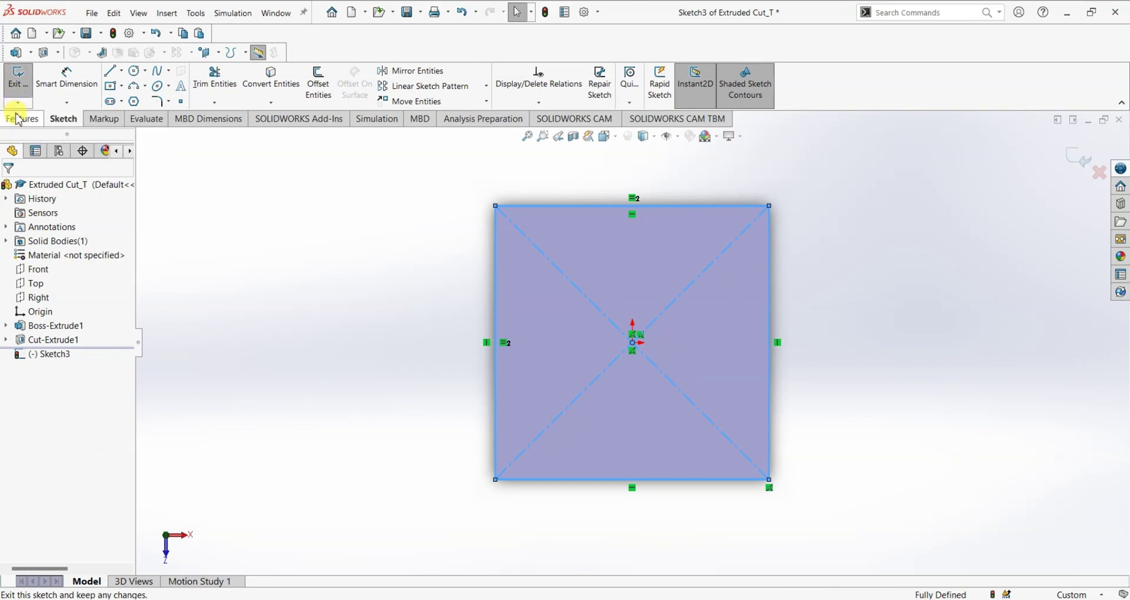
Extrude the square sketch upward as a 100 mm Blind boss starting at a 50 mm Offset above the block
{"action": "left_click", "coordinate": [19, 120]}
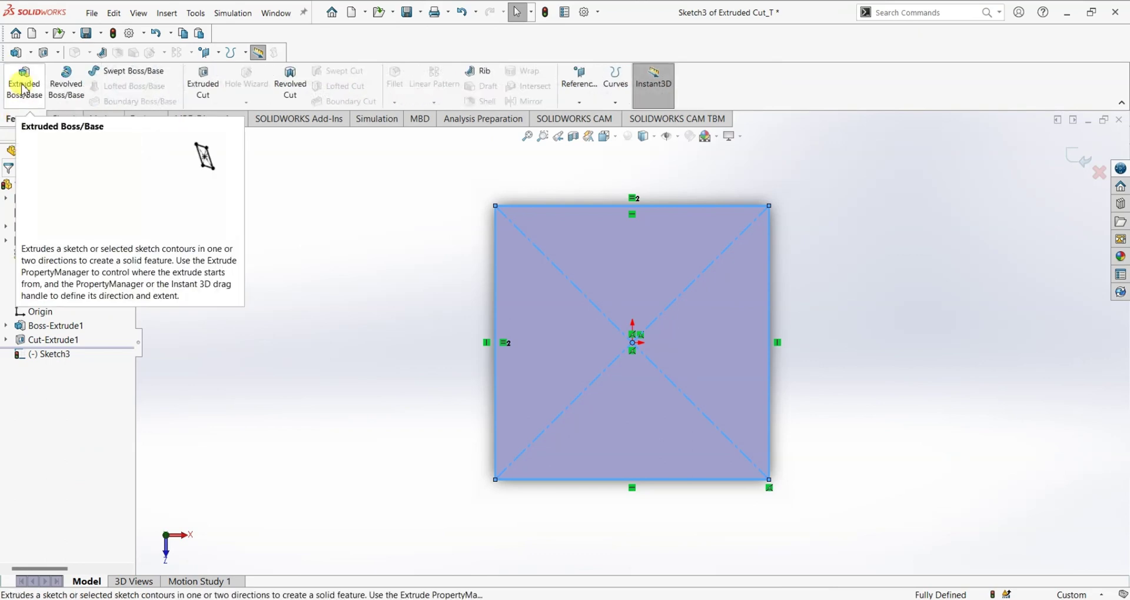
{"action": "left_click", "coordinate": [22, 88]}
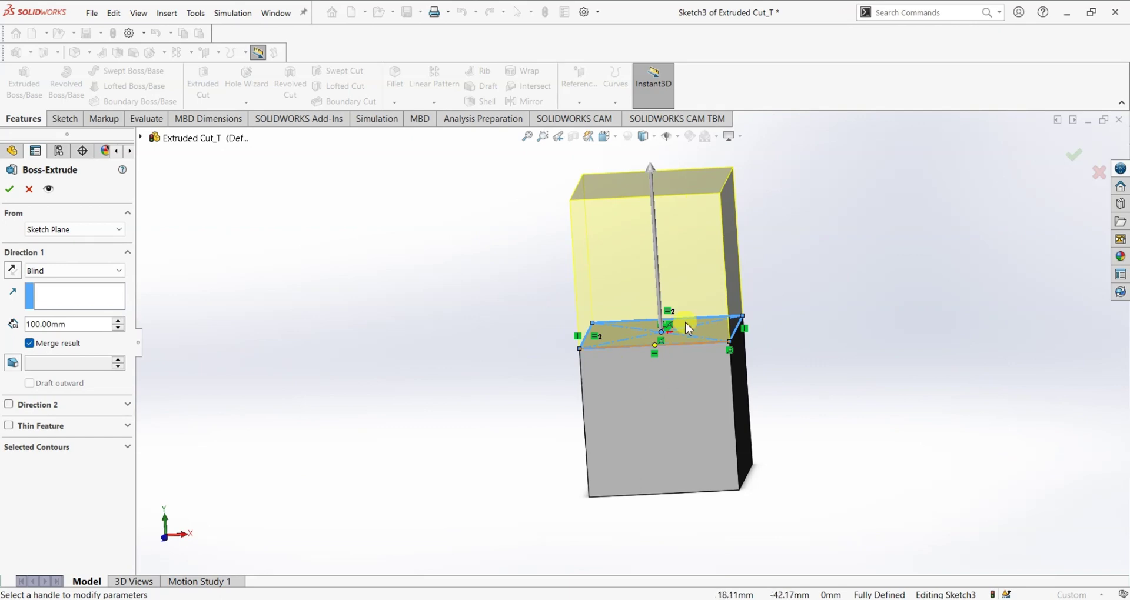
{"action": "scroll", "coordinate": [684, 322], "scroll_direction": "down", "scroll_amount": 5}
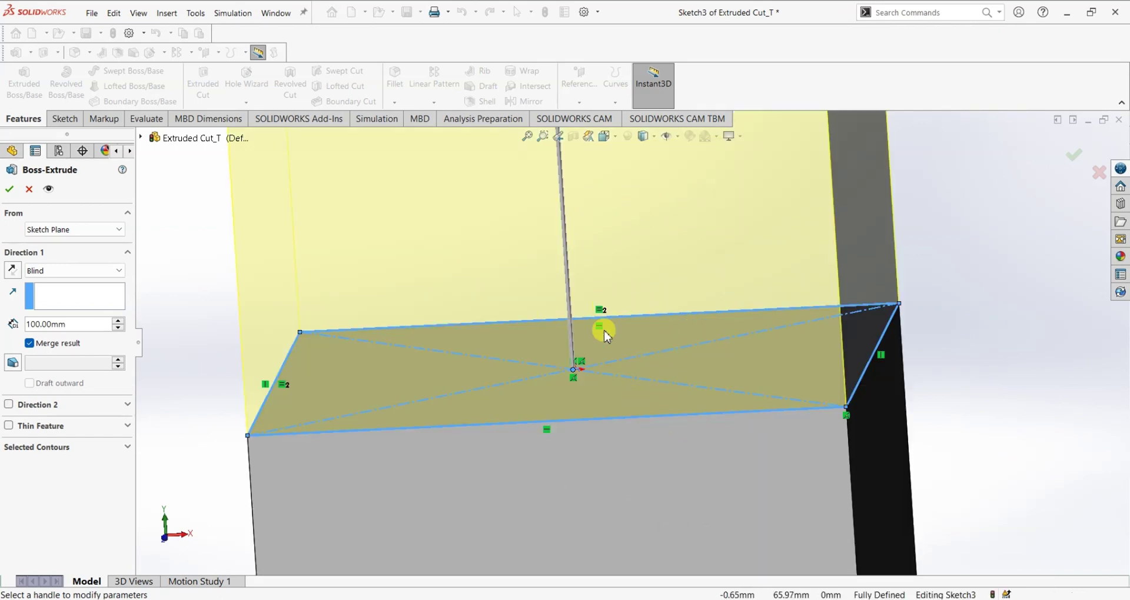
{"action": "scroll", "coordinate": [609, 353], "scroll_direction": "up", "scroll_amount": 2}
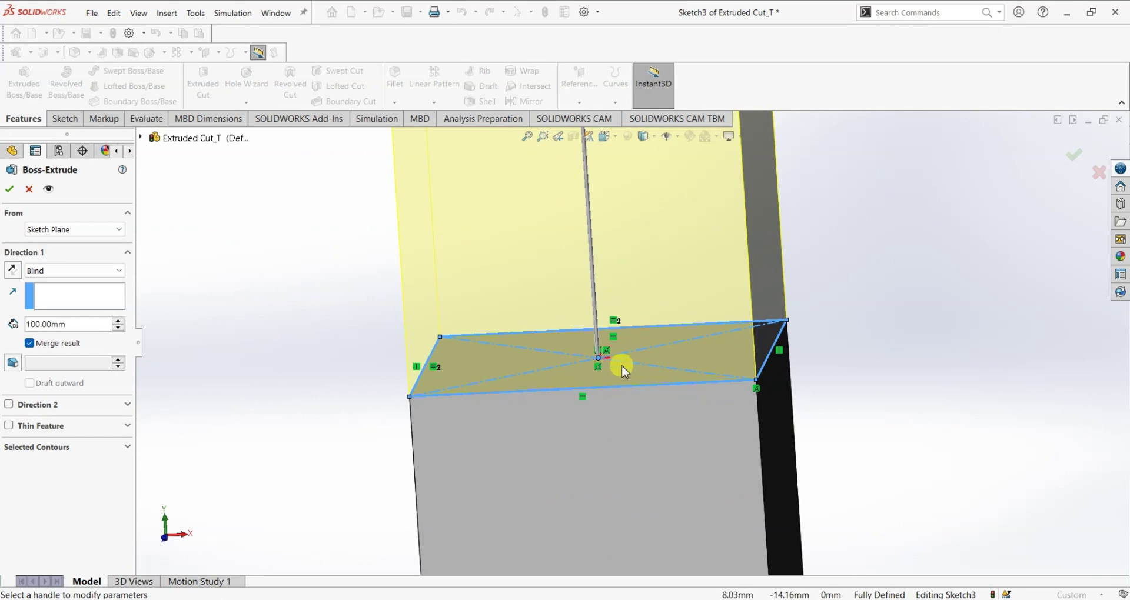
{"action": "left_click", "coordinate": [52, 235]}
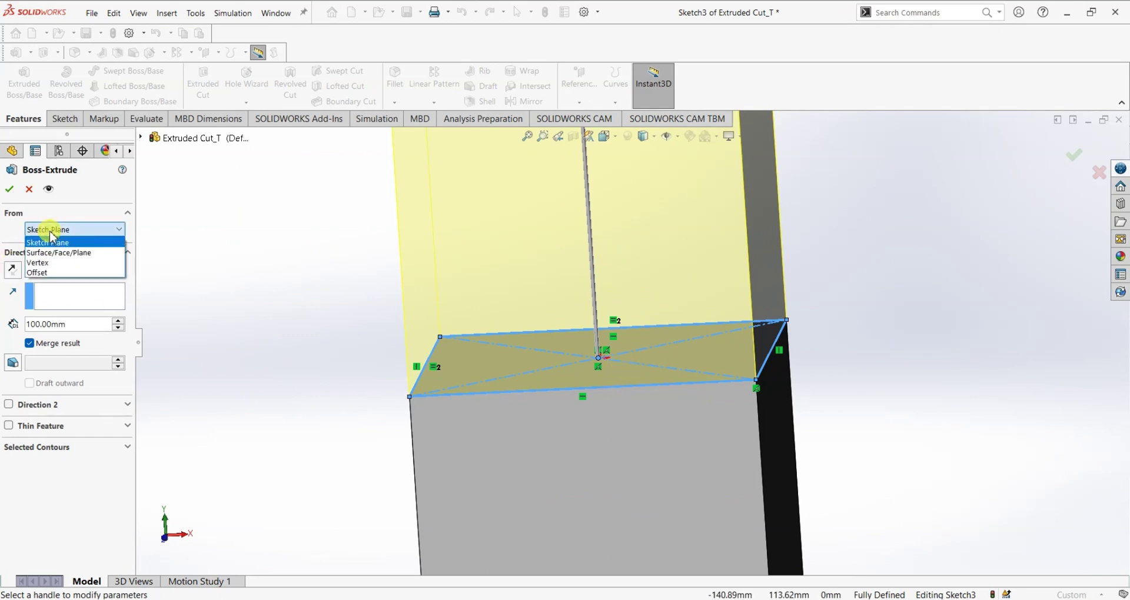
{"action": "left_click", "coordinate": [51, 266]}
{"action": "key", "text": "f"}
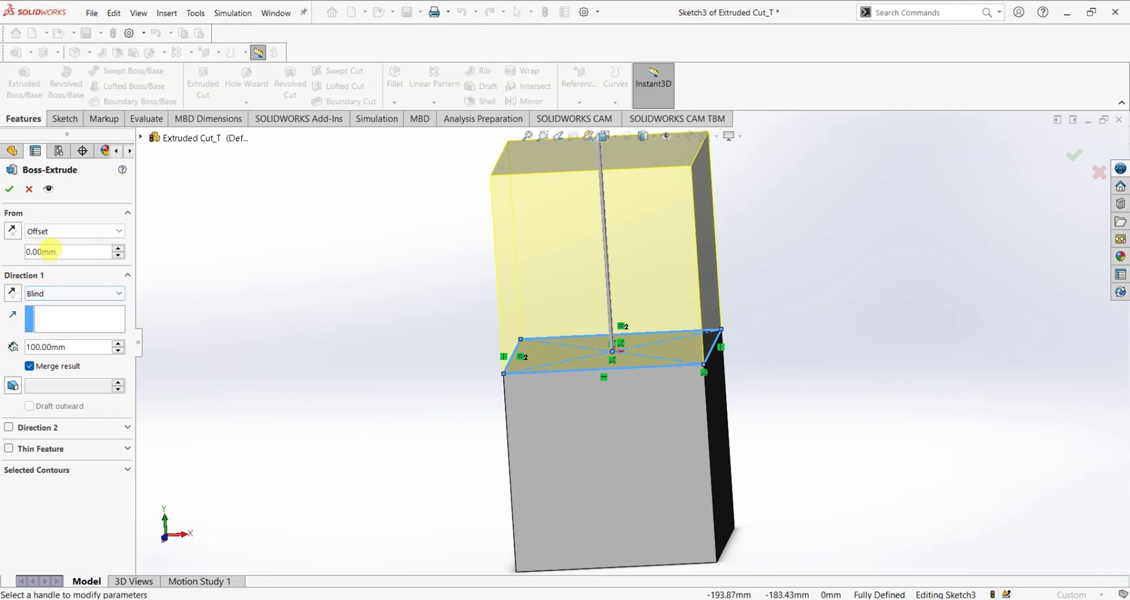
{"action": "type", "text": "50"}
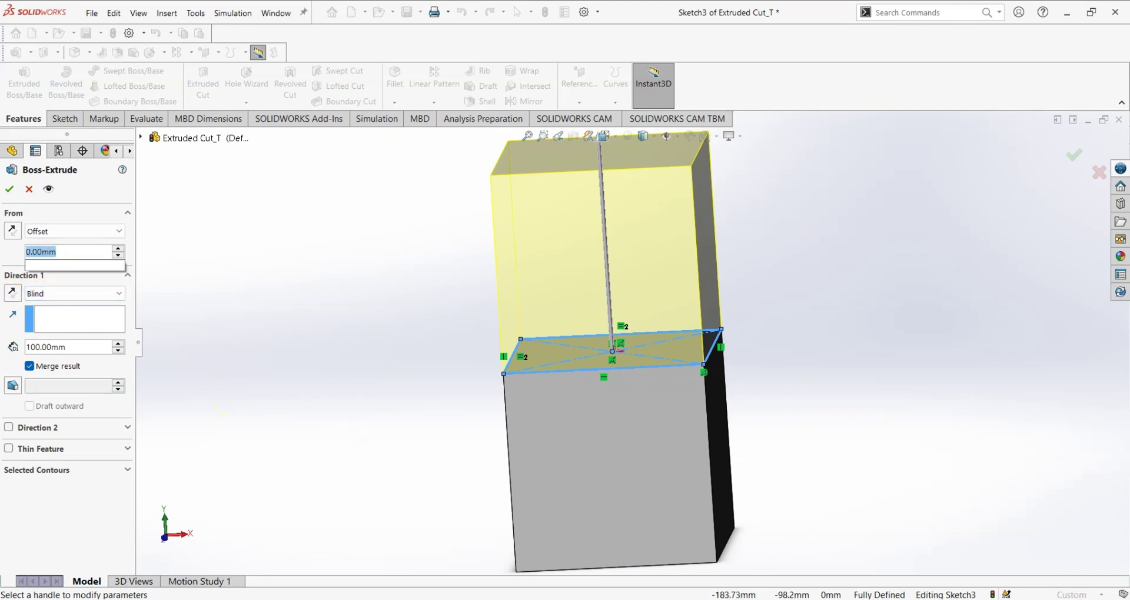
{"action": "key", "text": "Return"}
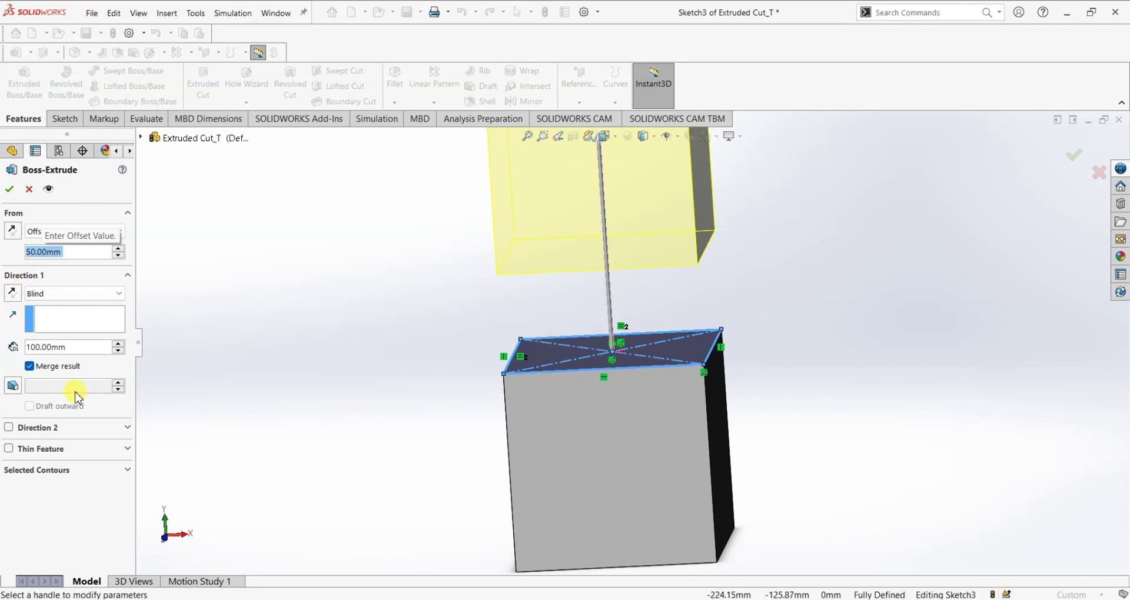
{"action": "left_click", "coordinate": [13, 191]}
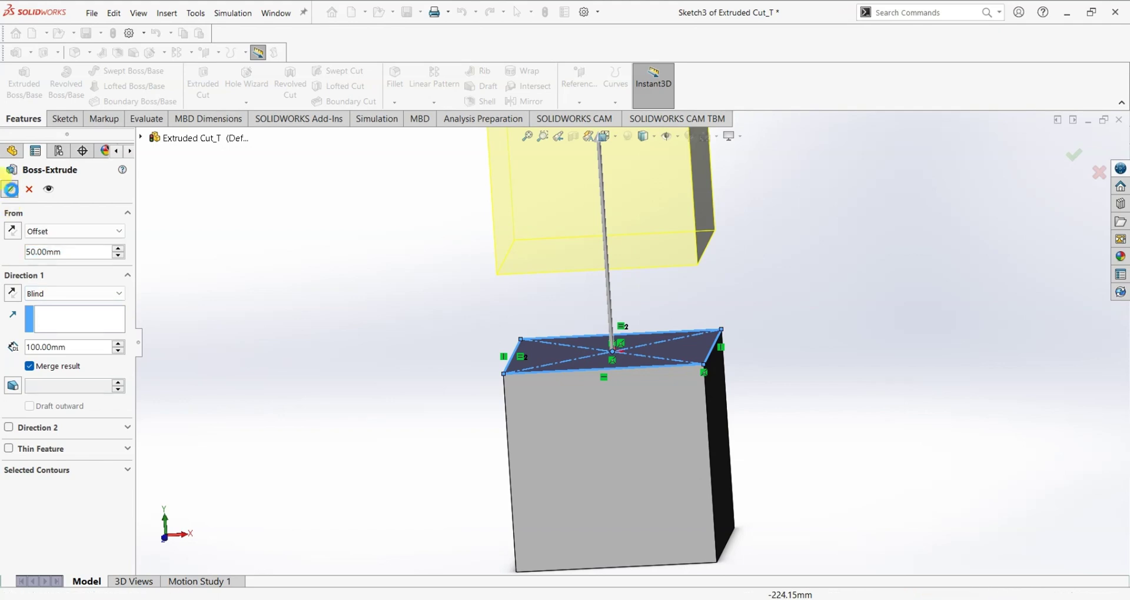
{"action": "middle_click_drag", "start_coordinate": [400, 468], "coordinate": [764, 378]}
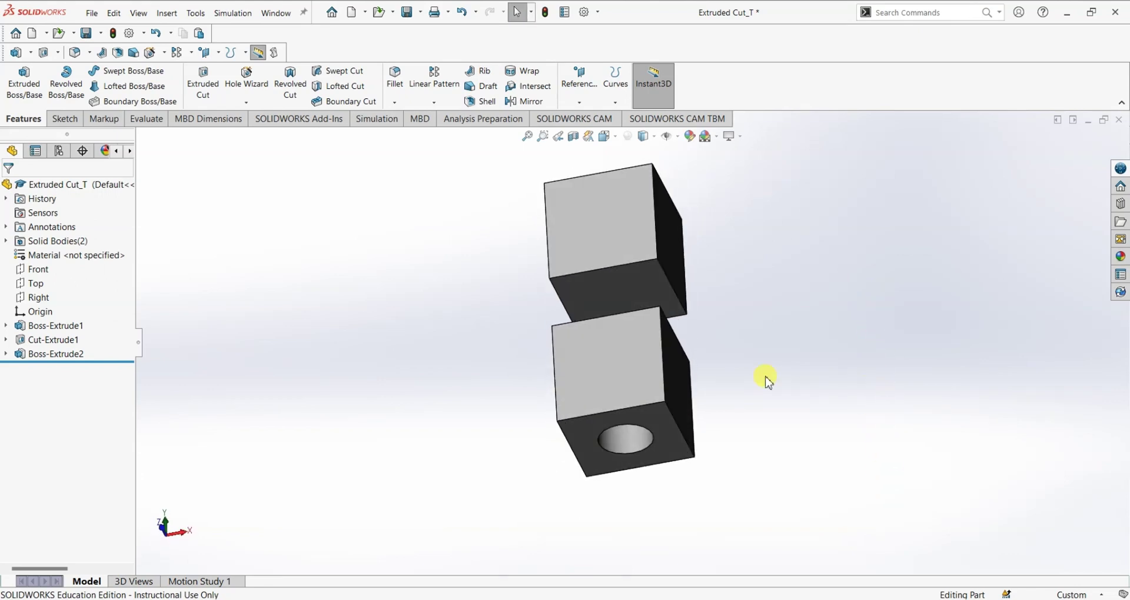
{"action": "left_click", "coordinate": [59, 341]}
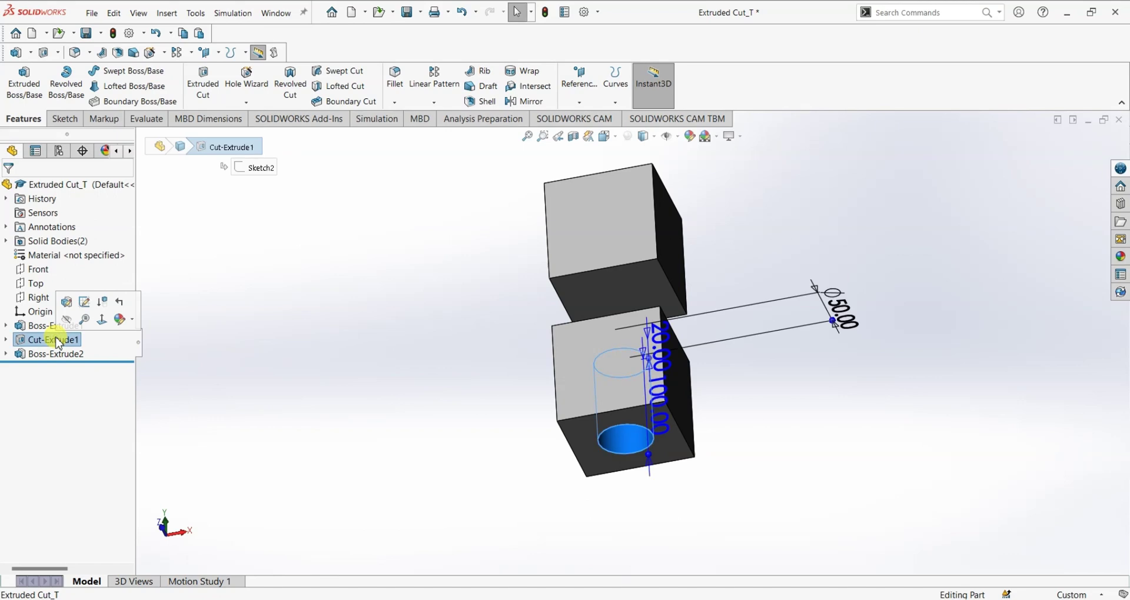
{"action": "right_click", "coordinate": [56, 340]}
{"action": "left_click", "coordinate": [67, 304]}
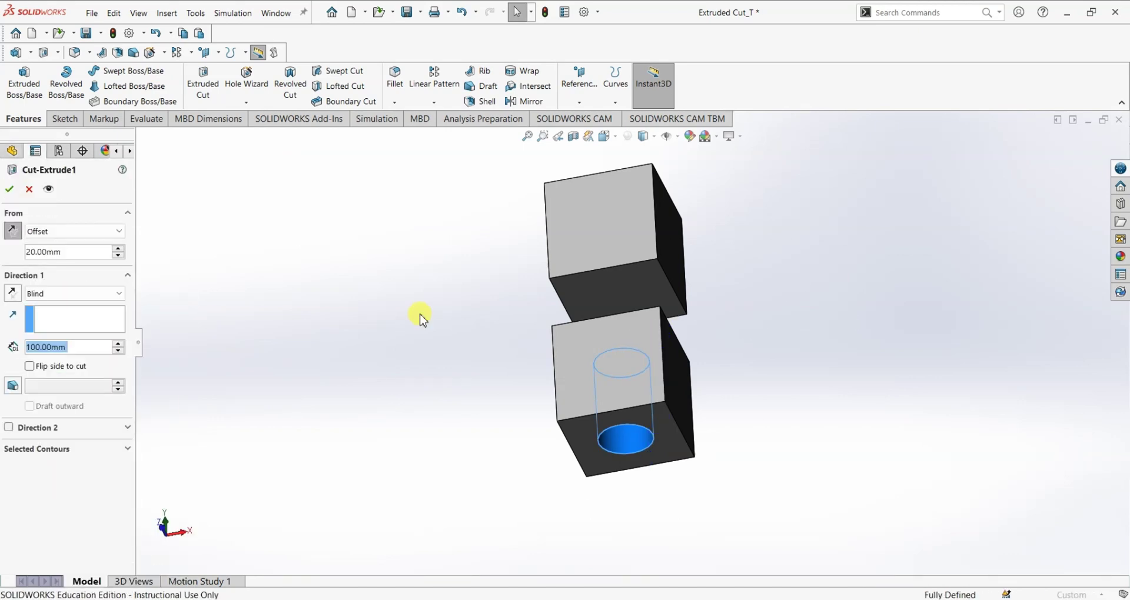
{"action": "middle_click_drag", "start_coordinate": [312, 410], "coordinate": [333, 527]}
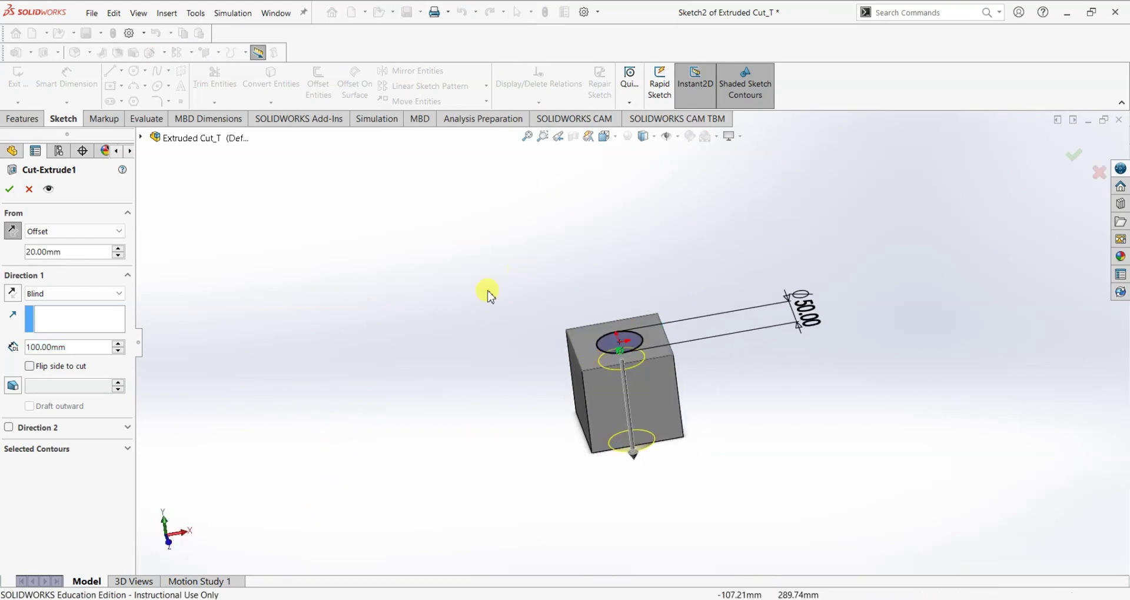
{"action": "left_click", "coordinate": [29, 189]}
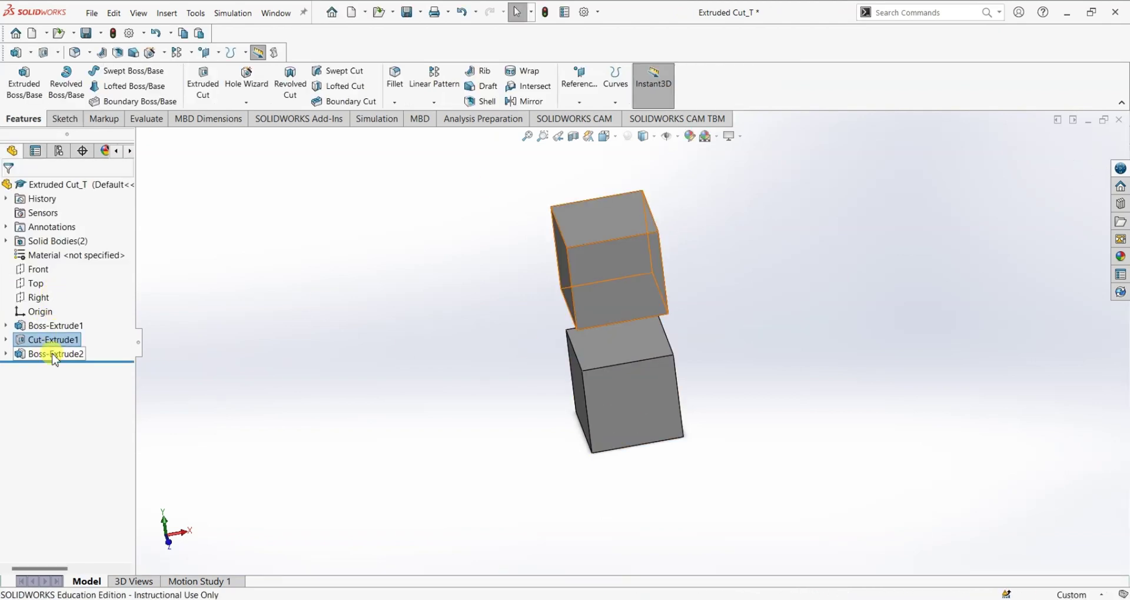
Inspect the hole in the lower block and reorder Cut-Extrude1 to come after Boss-Extrude2 in the feature tree
{"action": "left_click", "coordinate": [176, 408]}
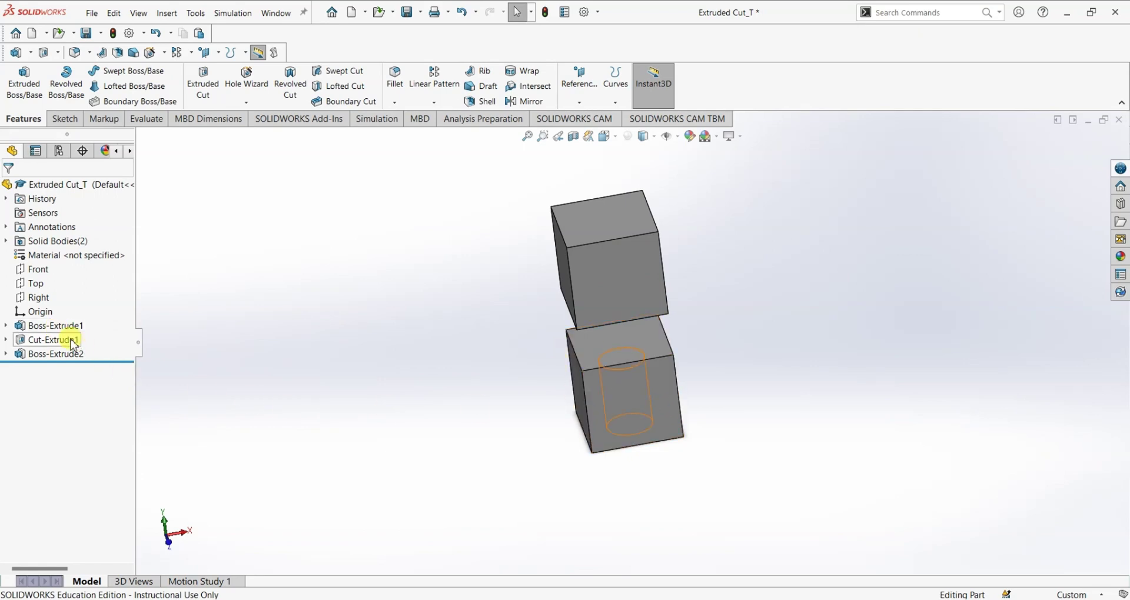
{"action": "middle_click_drag", "start_coordinate": [366, 449], "coordinate": [636, 416]}
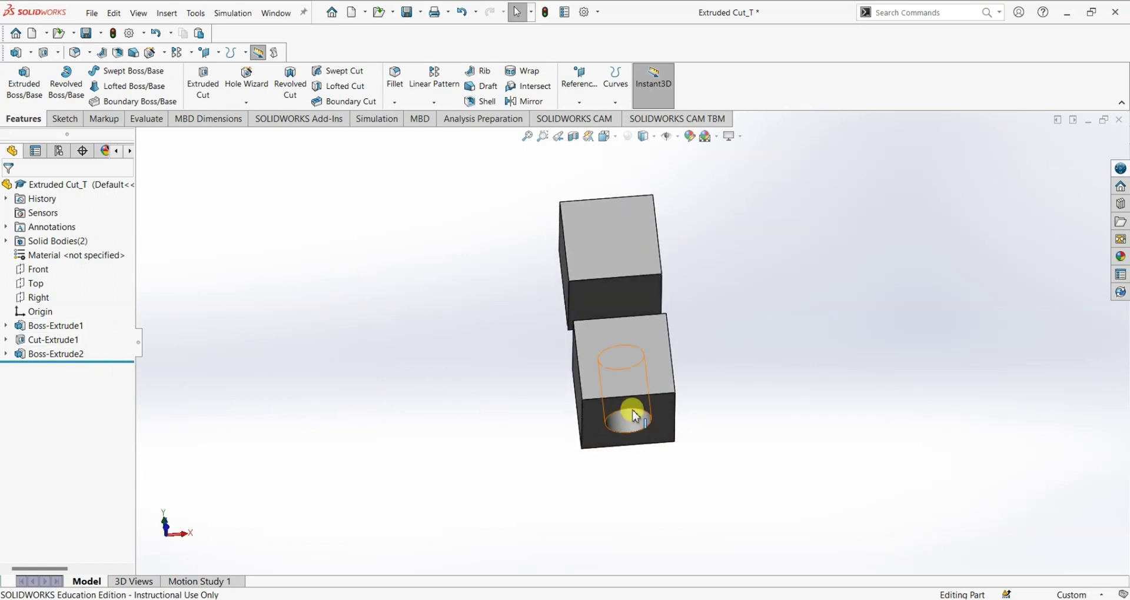
{"action": "middle_click_drag", "start_coordinate": [469, 318], "coordinate": [492, 424]}
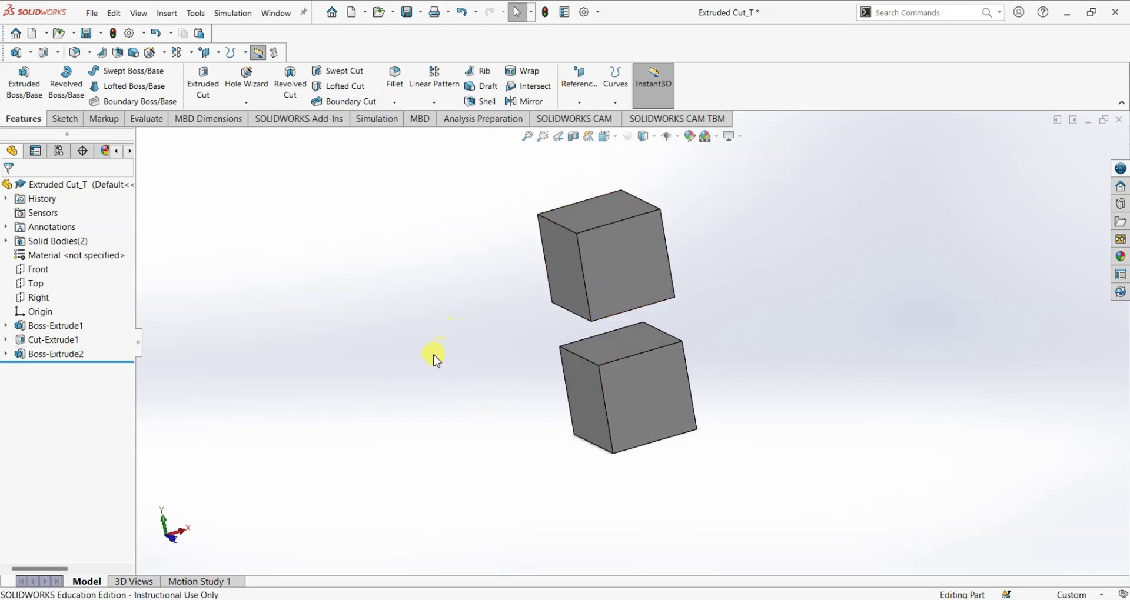
{"action": "middle_click_drag", "start_coordinate": [436, 360], "coordinate": [411, 298]}
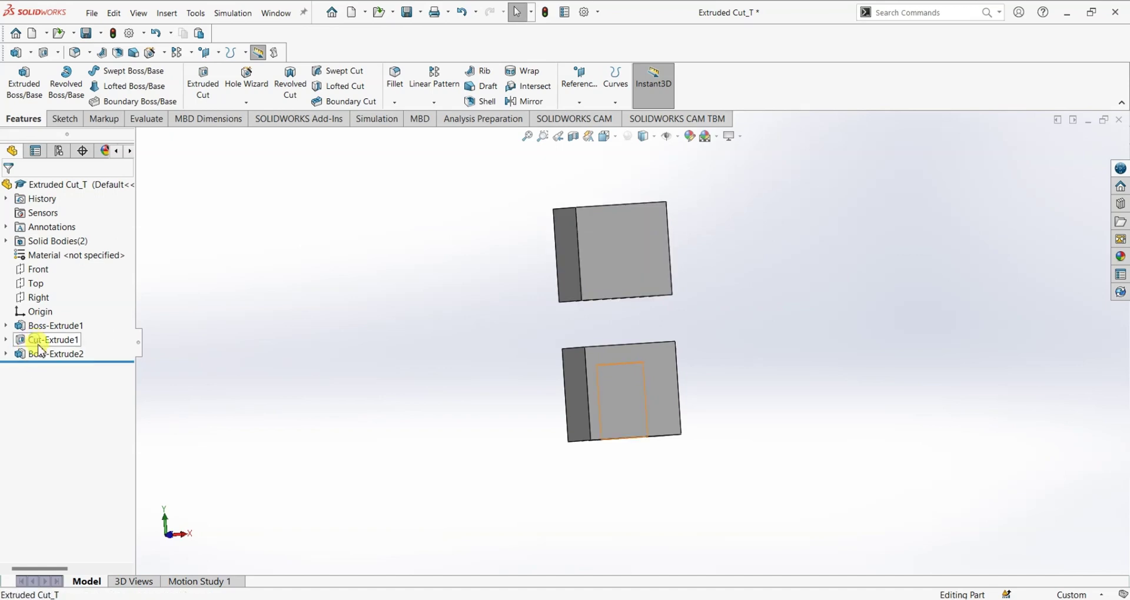
{"action": "mouse_move", "coordinate": [37, 345]}
{"action": "left_mouse_down"}
{"action": "mouse_move", "coordinate": [41, 378]}
{"action": "mouse_move", "coordinate": [40, 356]}
{"action": "left_mouse_up"}
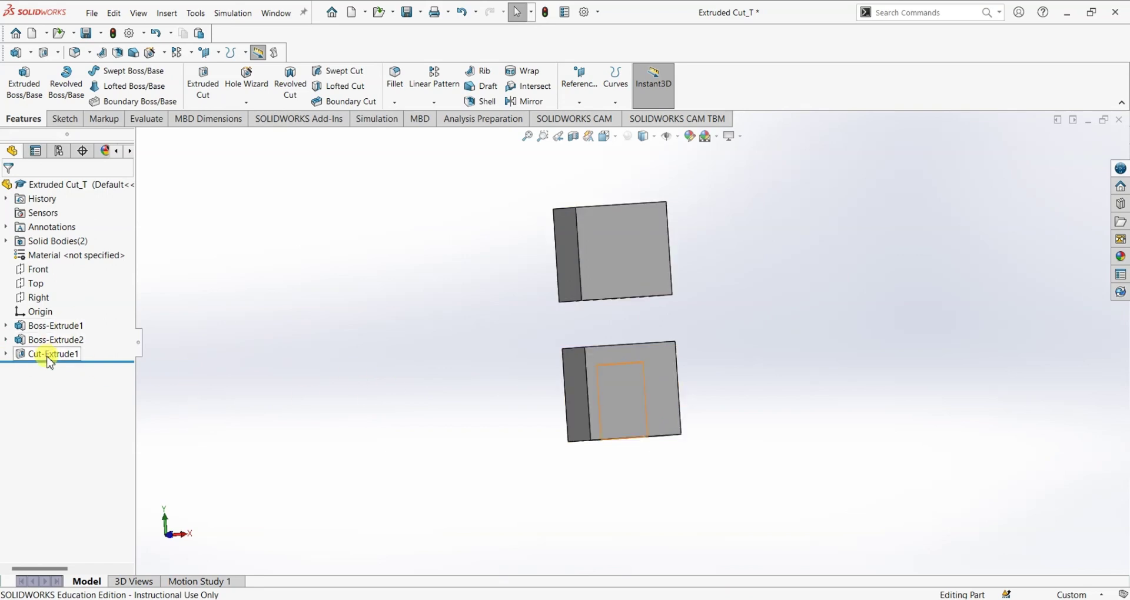
Set the hole cut's end condition to Through All - Both with the feature scope on All bodies, and inspect both blocks
{"action": "right_click", "coordinate": [47, 354]}
{"action": "left_click", "coordinate": [63, 320]}
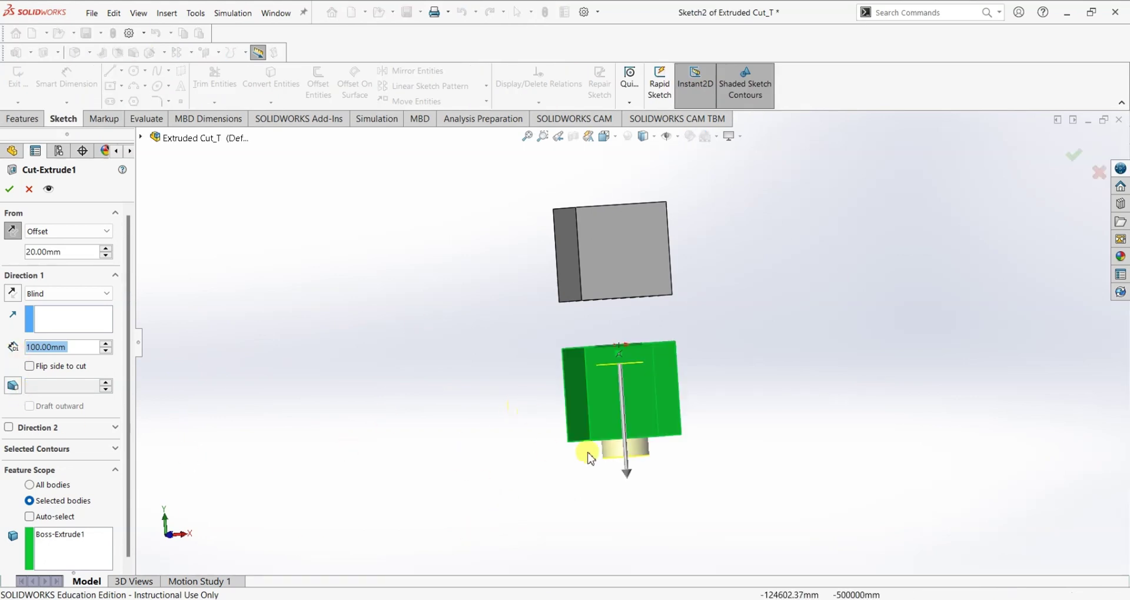
{"action": "left_click", "coordinate": [36, 299]}
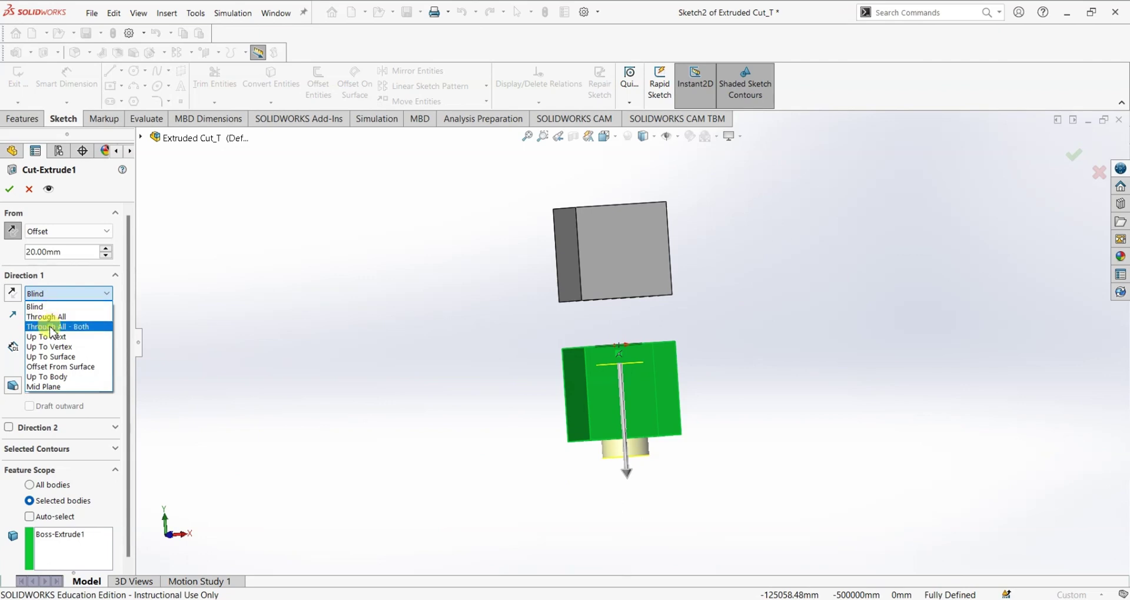
{"action": "left_click", "coordinate": [54, 328]}
{"action": "middle_click_drag", "start_coordinate": [427, 337], "coordinate": [499, 336]}
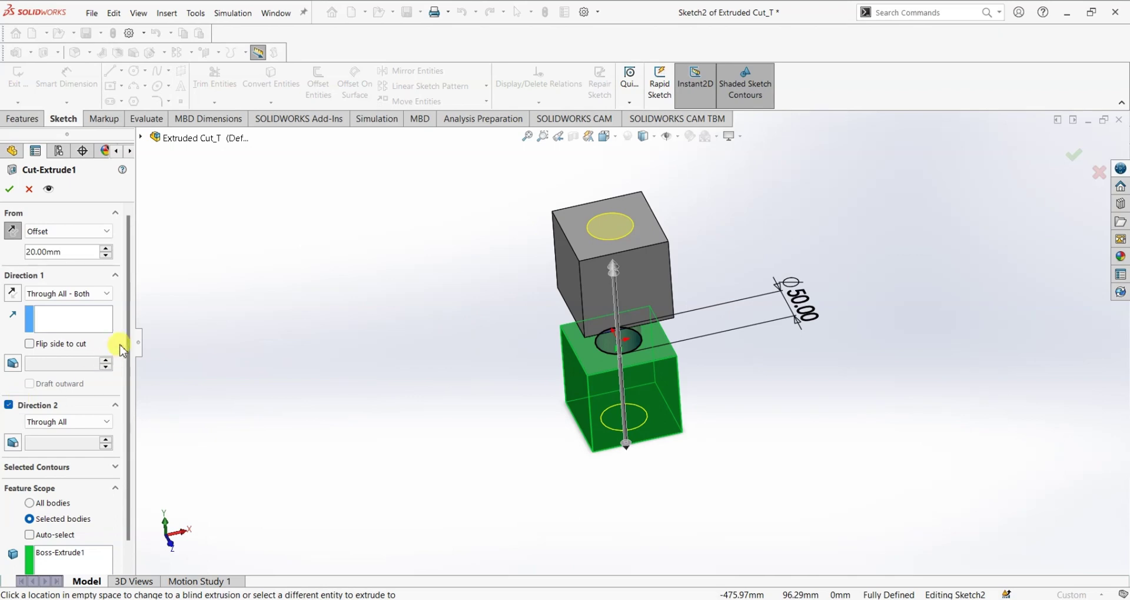
{"action": "scroll", "coordinate": [122, 351], "scroll_direction": "down", "scroll_amount": 2}
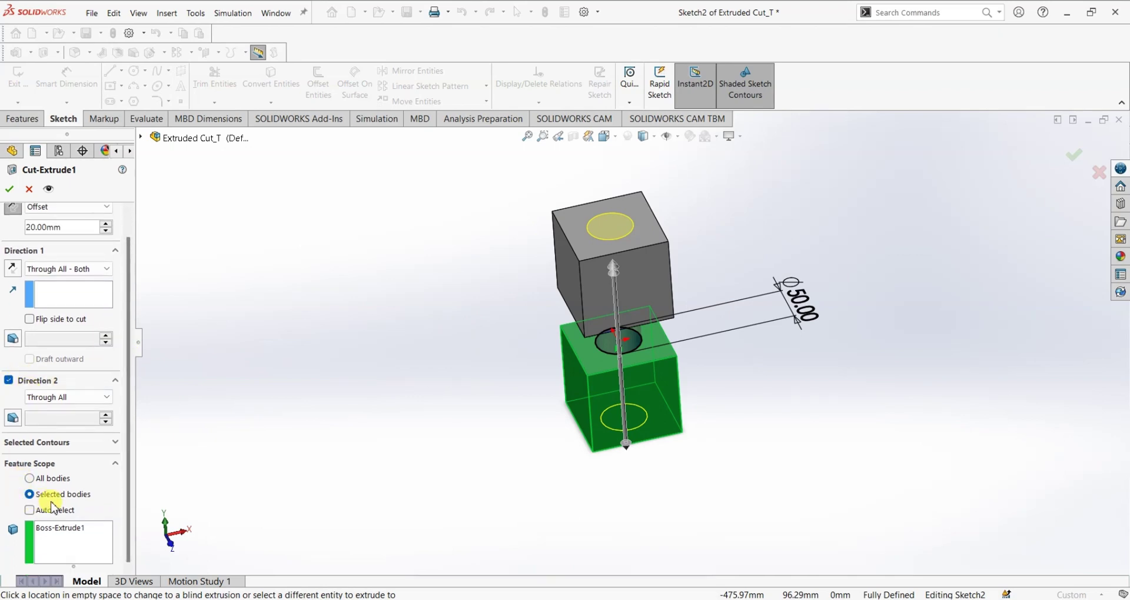
{"action": "left_click", "coordinate": [30, 479]}
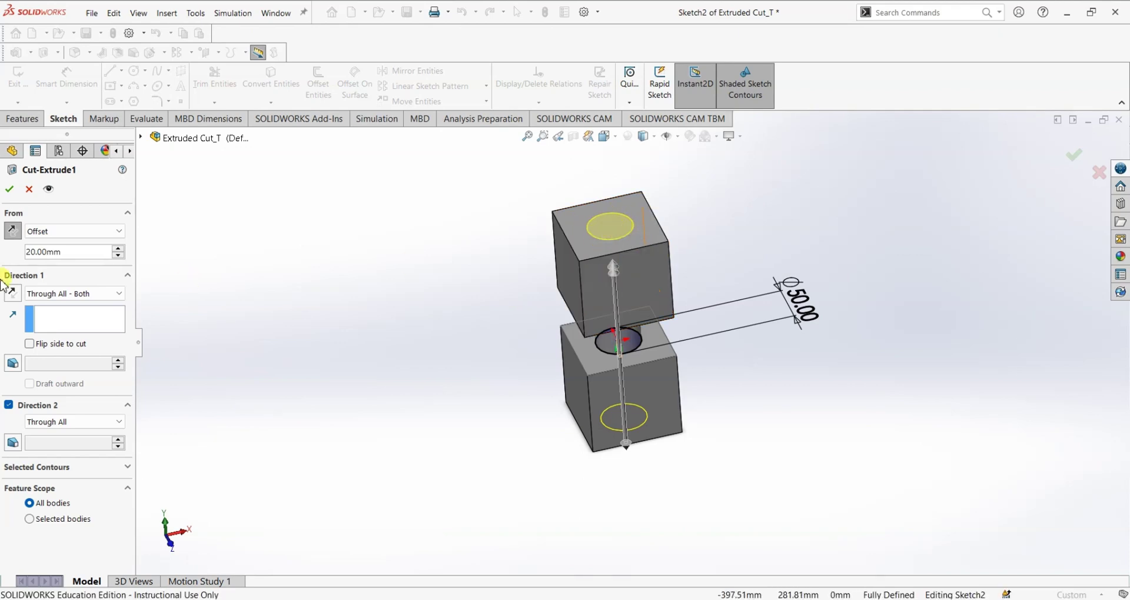
{"action": "left_click", "coordinate": [12, 189]}
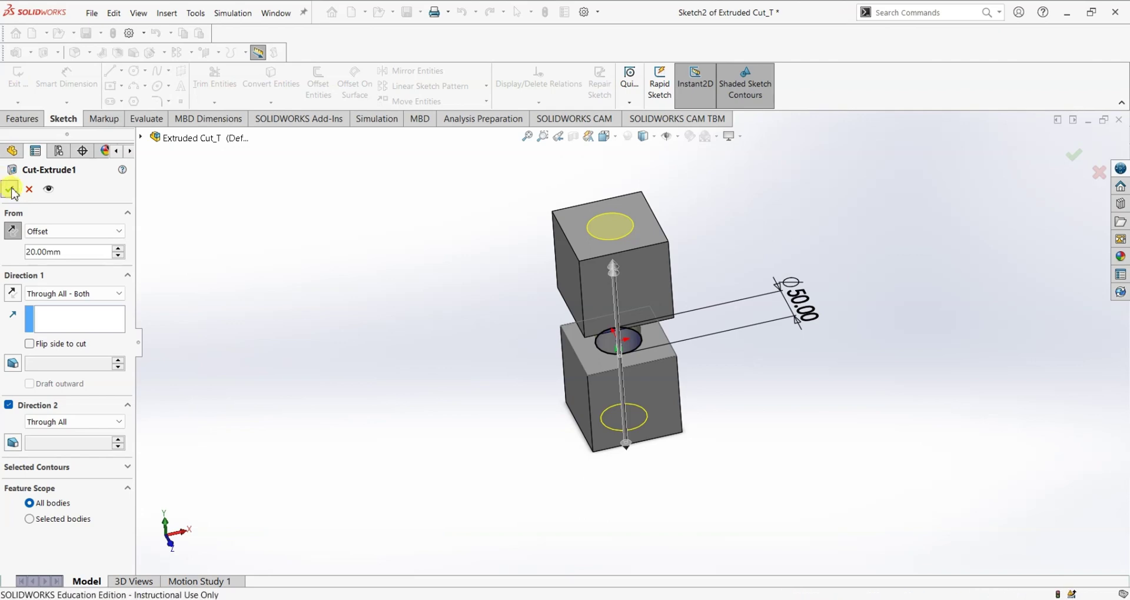
{"action": "middle_click_drag", "start_coordinate": [478, 288], "coordinate": [605, 323]}
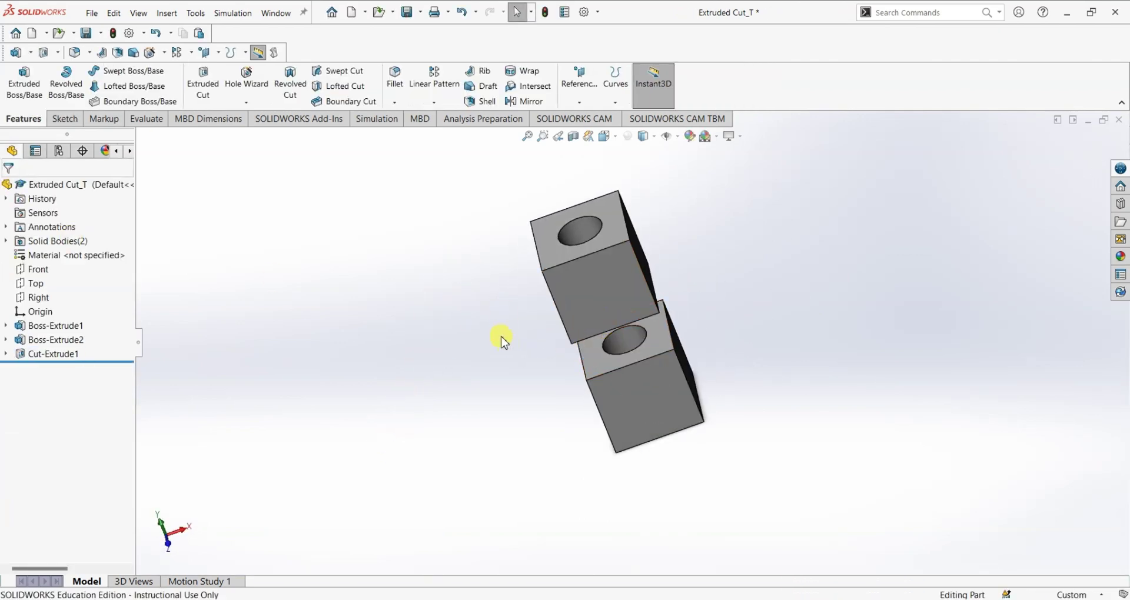
{"action": "middle_click_drag", "start_coordinate": [503, 341], "coordinate": [527, 379]}
{"action": "scroll", "coordinate": [553, 300], "scroll_direction": "up", "scroll_amount": 2}
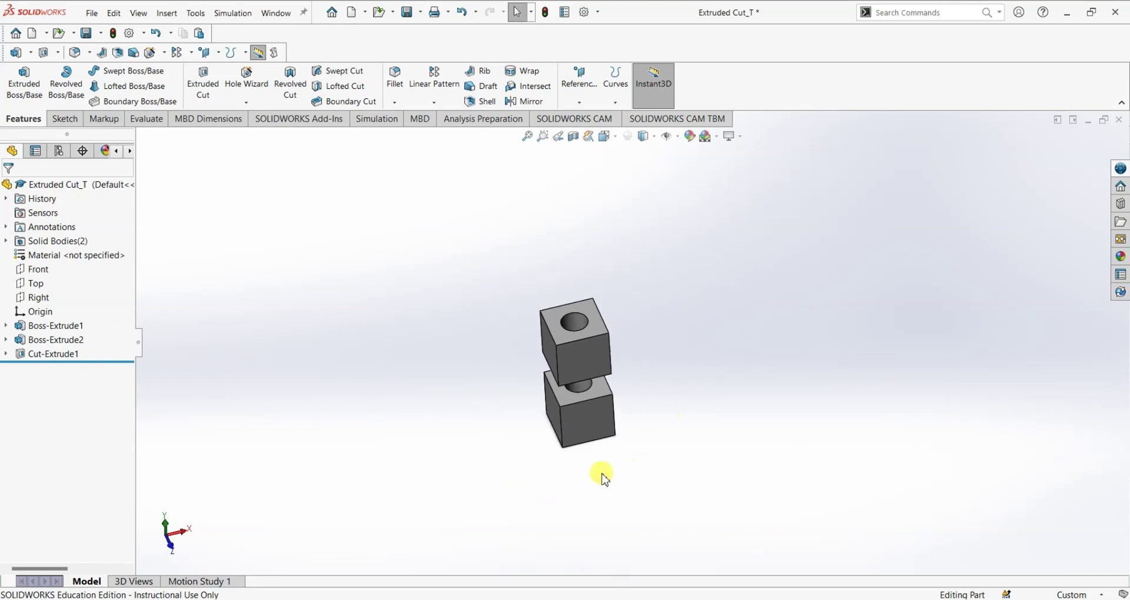
Set the start condition of Cut-Extrude1 to Sketch Plane and reopen the feature for editing
{"action": "right_click", "coordinate": [62, 354]}
{"action": "left_click", "coordinate": [75, 316]}
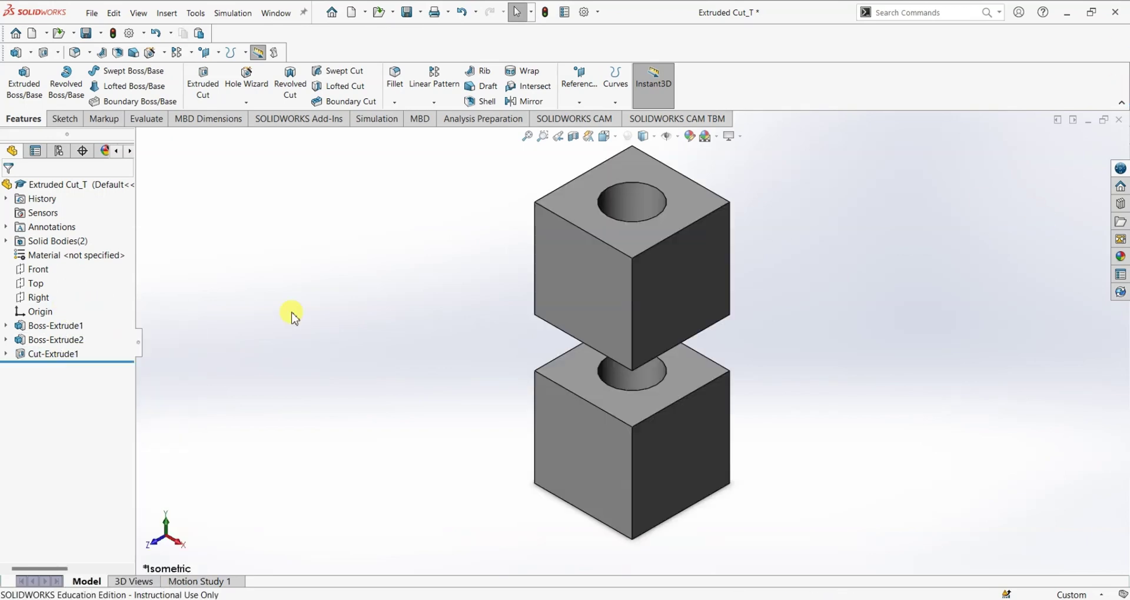
{"action": "right_click", "coordinate": [68, 355]}
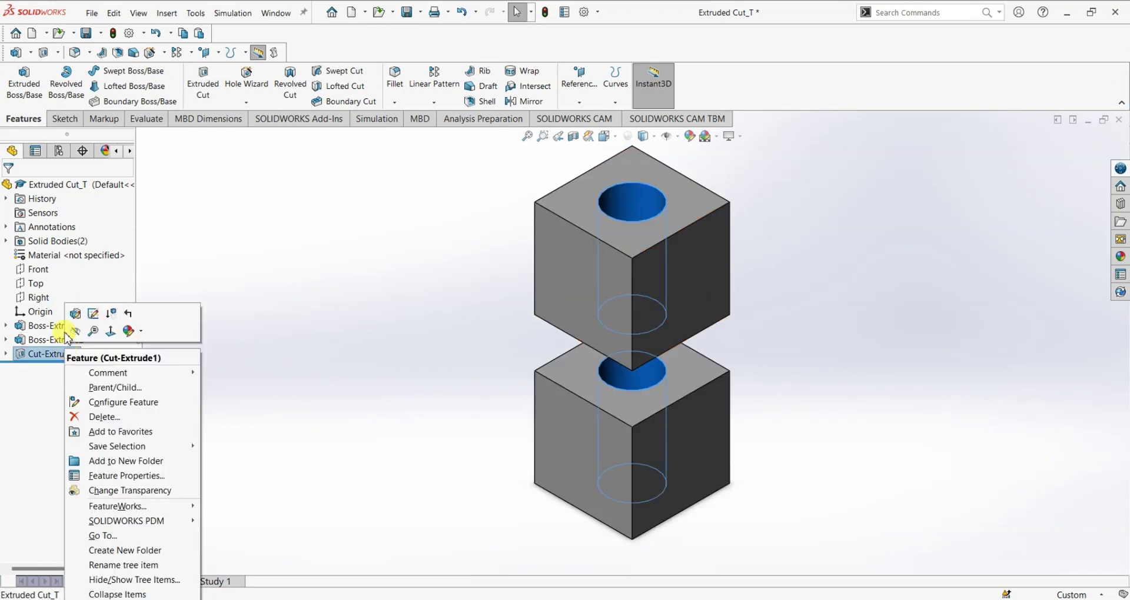
{"action": "left_click", "coordinate": [73, 313]}
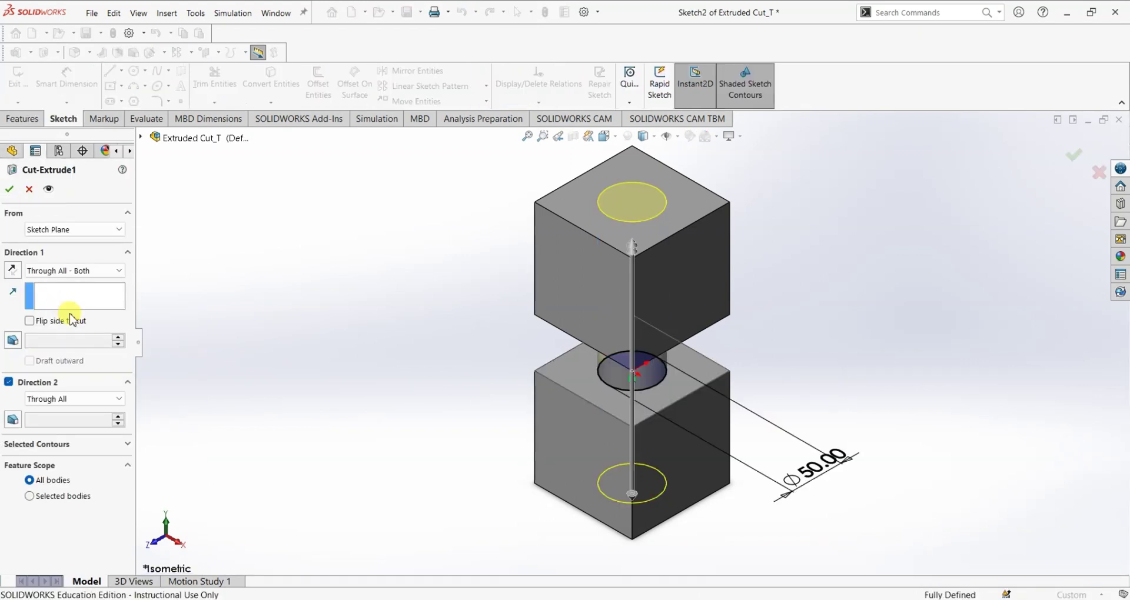
Try the Offset From Surface and Up To Body end conditions for Direction 1 of the hole's cut
{"action": "left_click", "coordinate": [109, 275]}
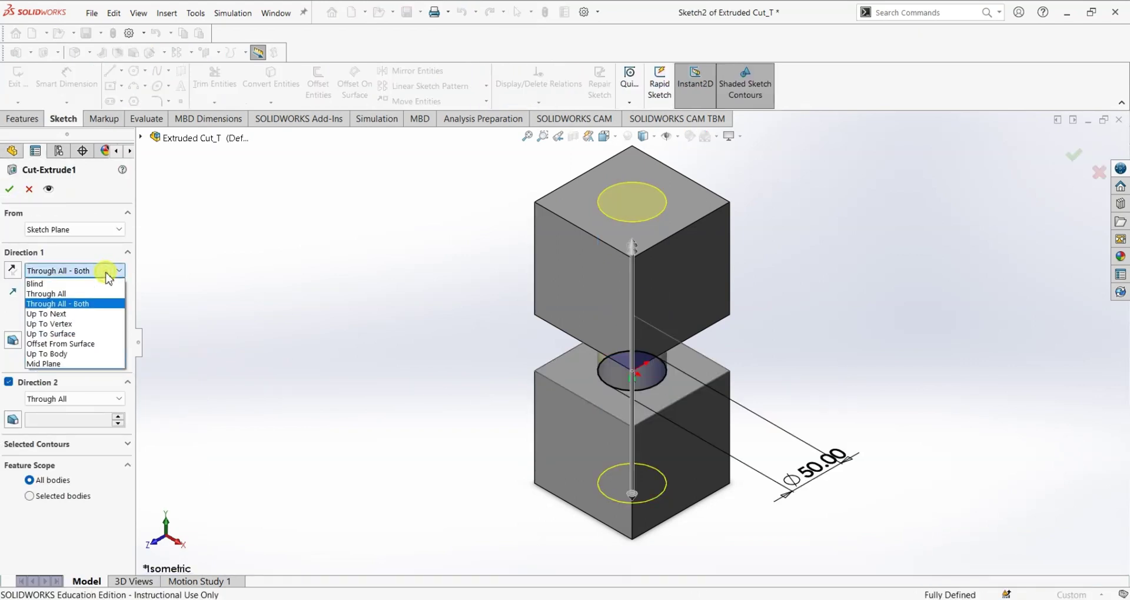
{"action": "left_click", "coordinate": [81, 327]}
{"action": "left_click", "coordinate": [62, 229]}
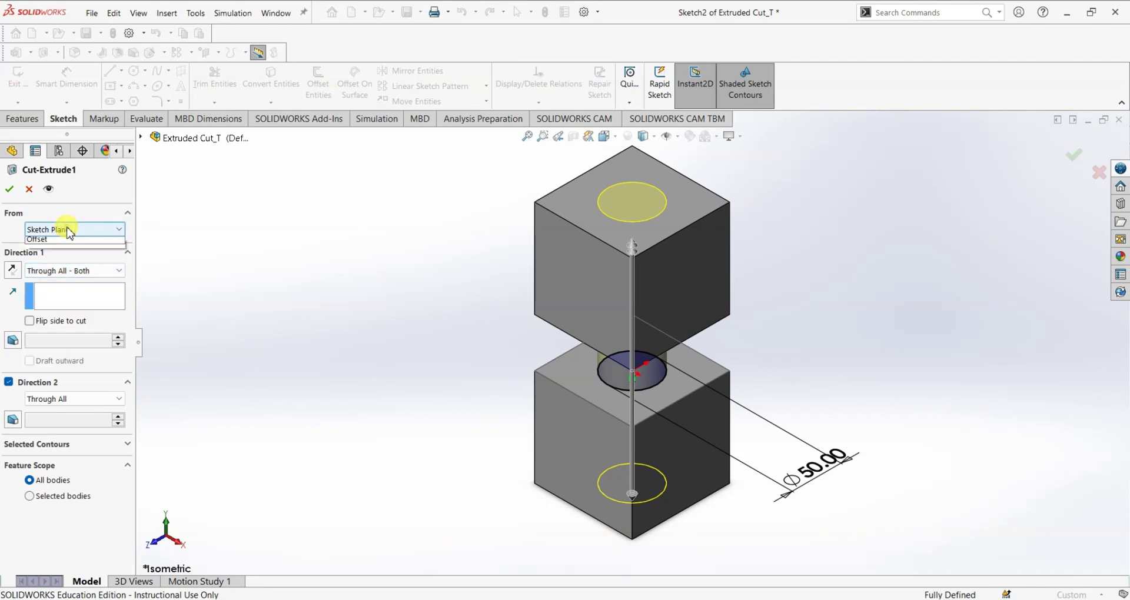
{"action": "left_click", "coordinate": [58, 242]}
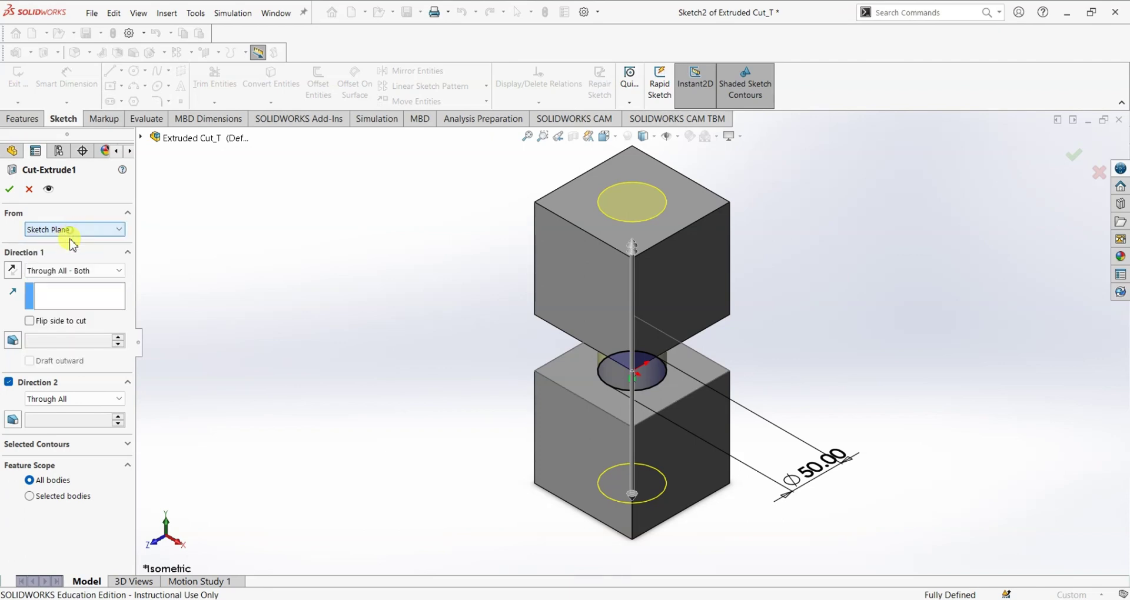
{"action": "left_click", "coordinate": [96, 271]}
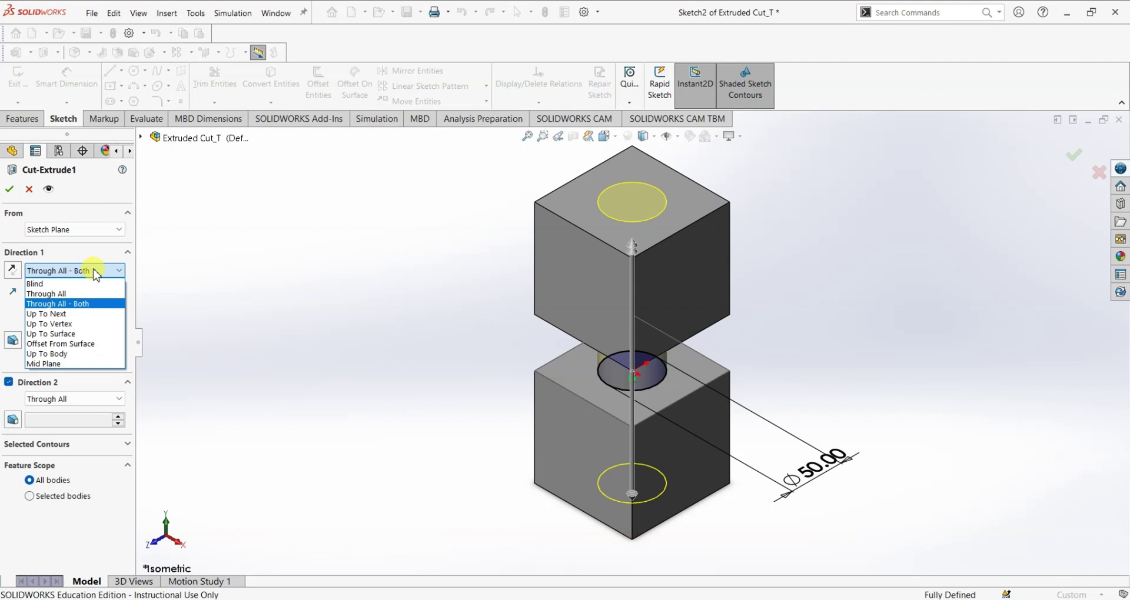
{"action": "left_click", "coordinate": [89, 344]}
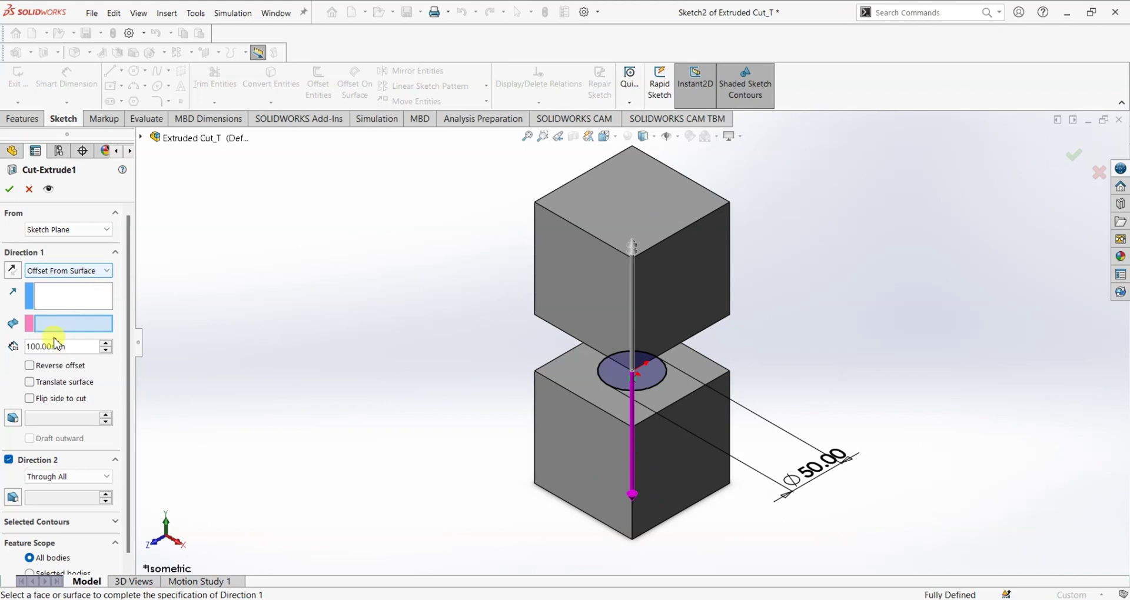
{"action": "left_click", "coordinate": [83, 270]}
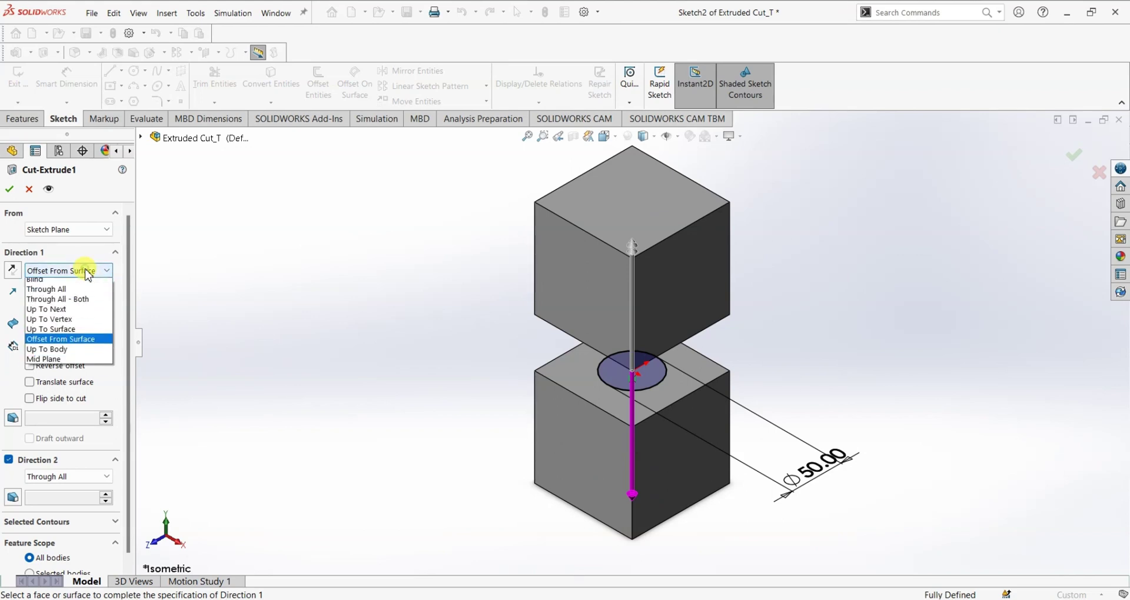
{"action": "left_click", "coordinate": [62, 360]}
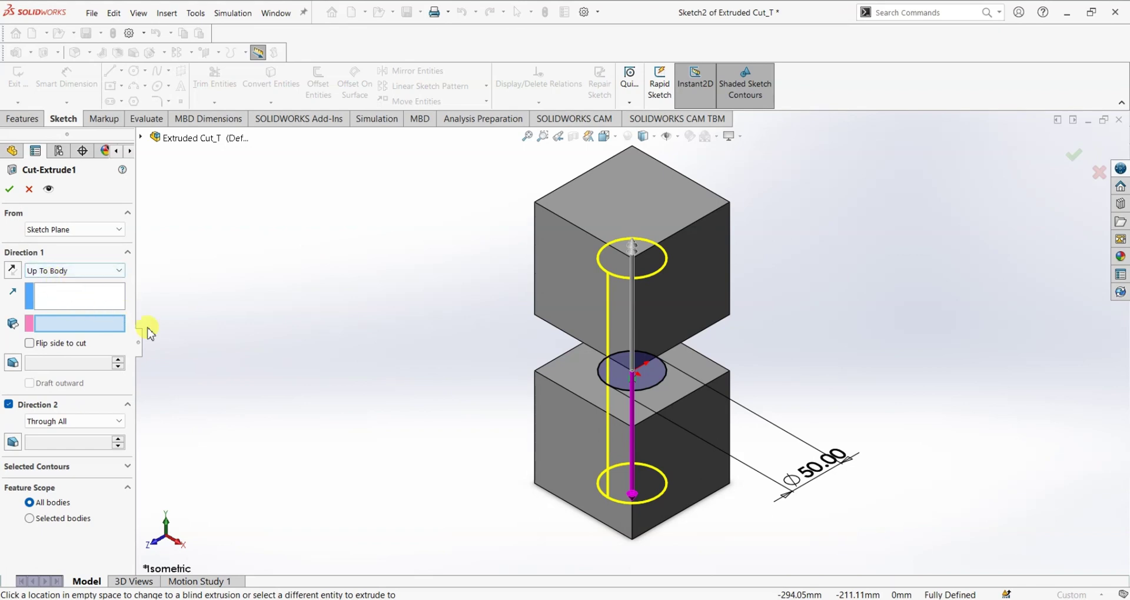
Set the hole cut's end condition to Mid Plane with a 200 mm depth and inspect the preview
{"action": "left_click", "coordinate": [69, 272]}
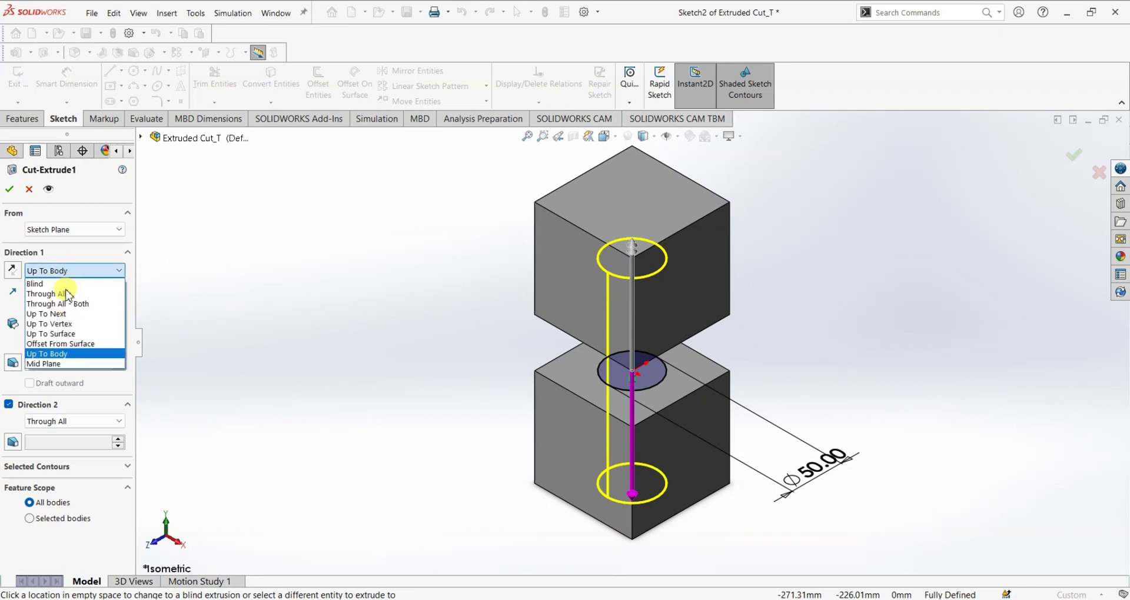
{"action": "left_click", "coordinate": [109, 285]}
{"action": "left_click", "coordinate": [107, 271]}
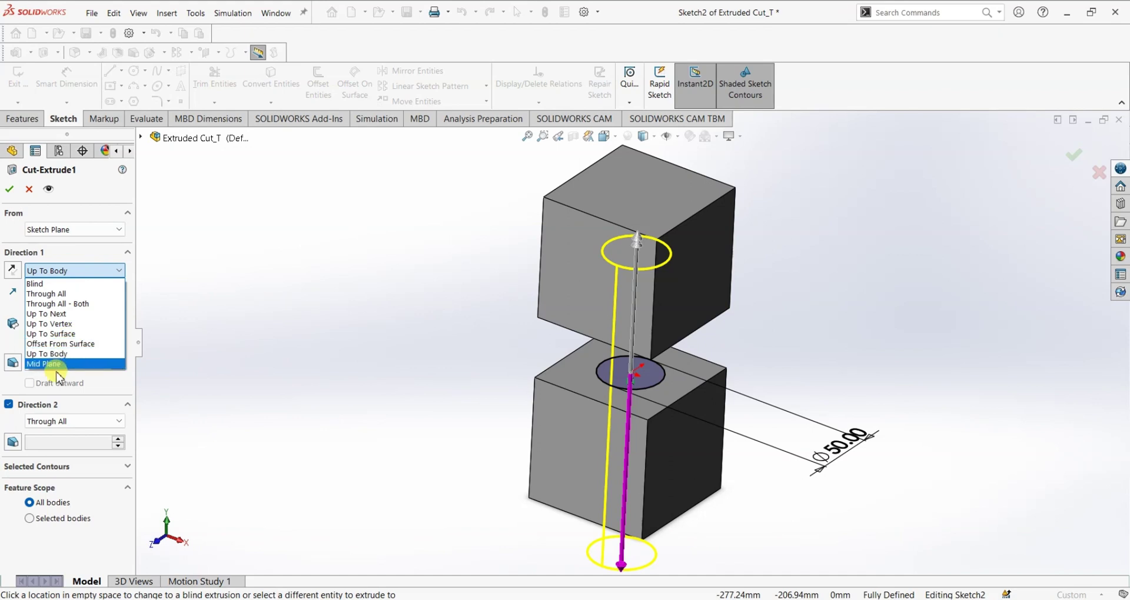
{"action": "left_click", "coordinate": [59, 365]}
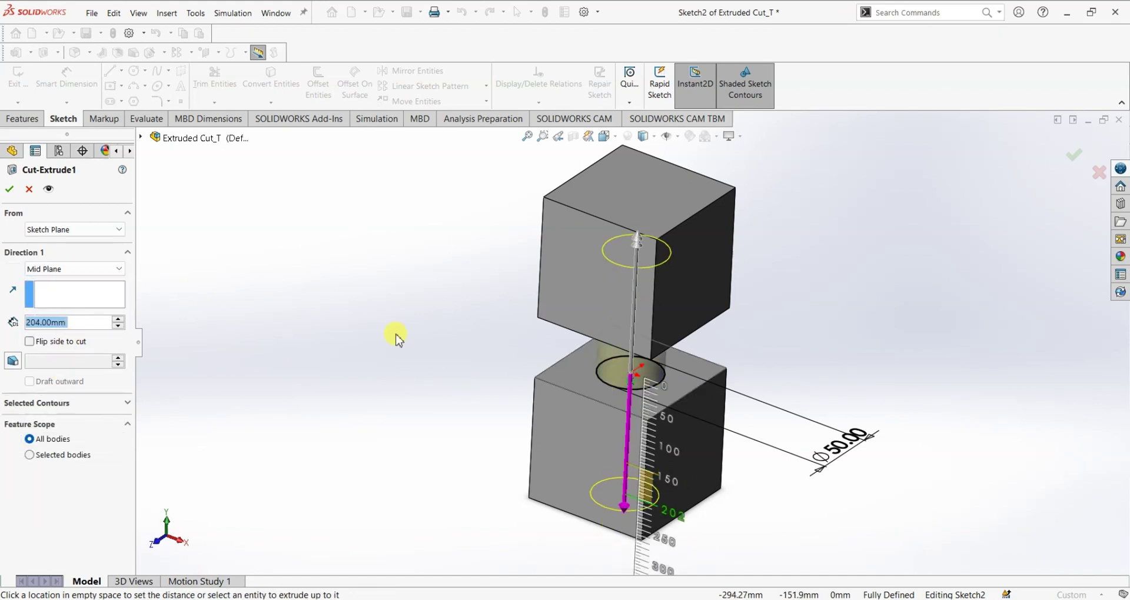
{"action": "middle_click_drag", "start_coordinate": [434, 361], "coordinate": [427, 318]}
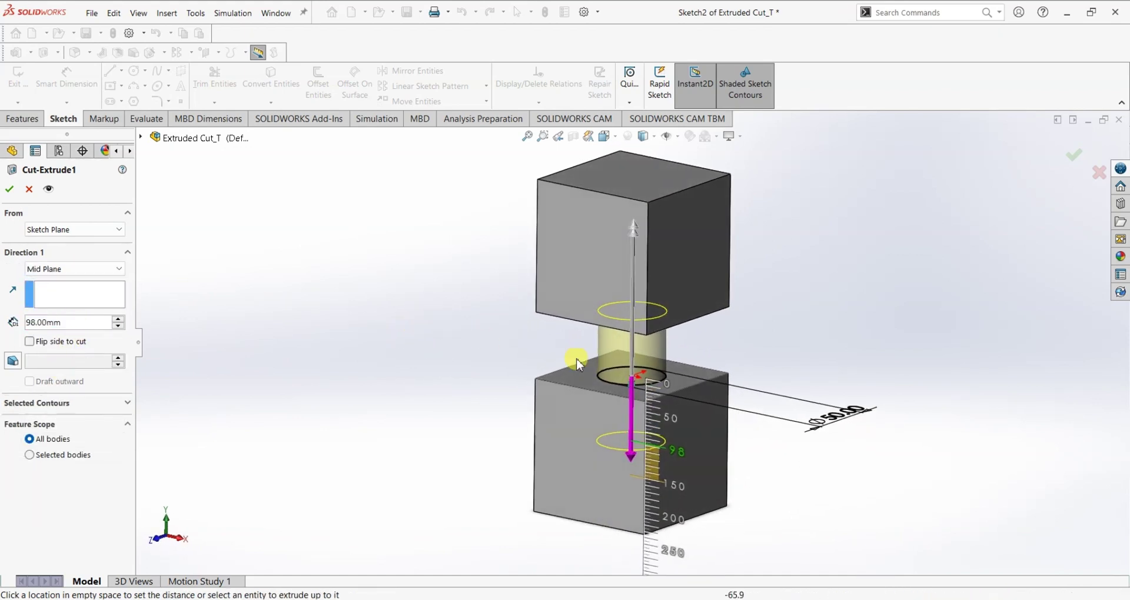
{"action": "left_click", "coordinate": [610, 435]}
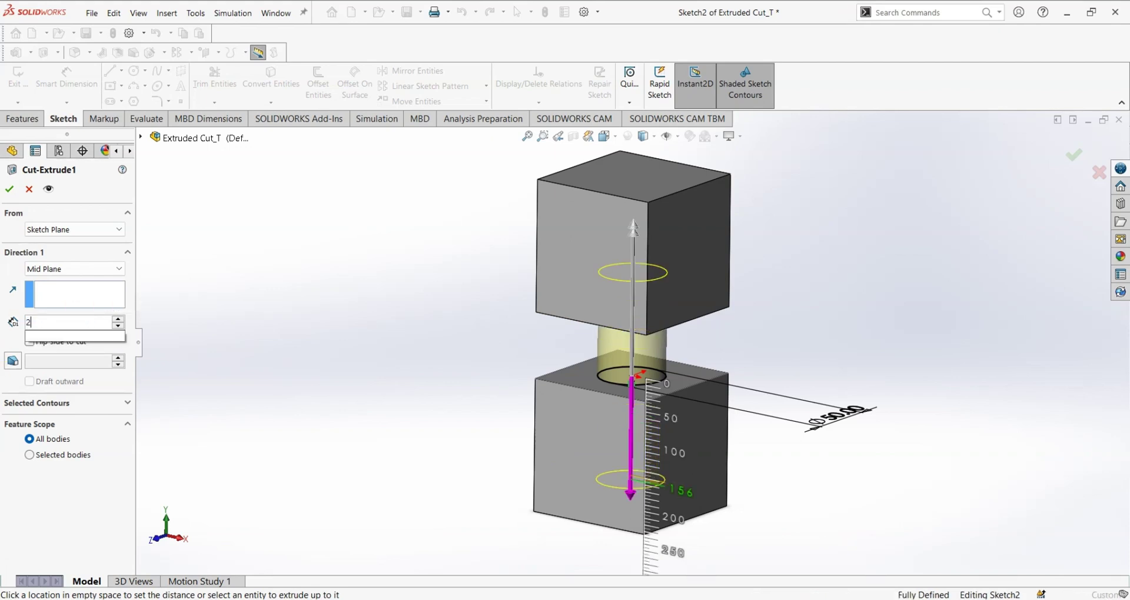
{"action": "type", "text": "200"}
{"action": "key", "text": "Return"}
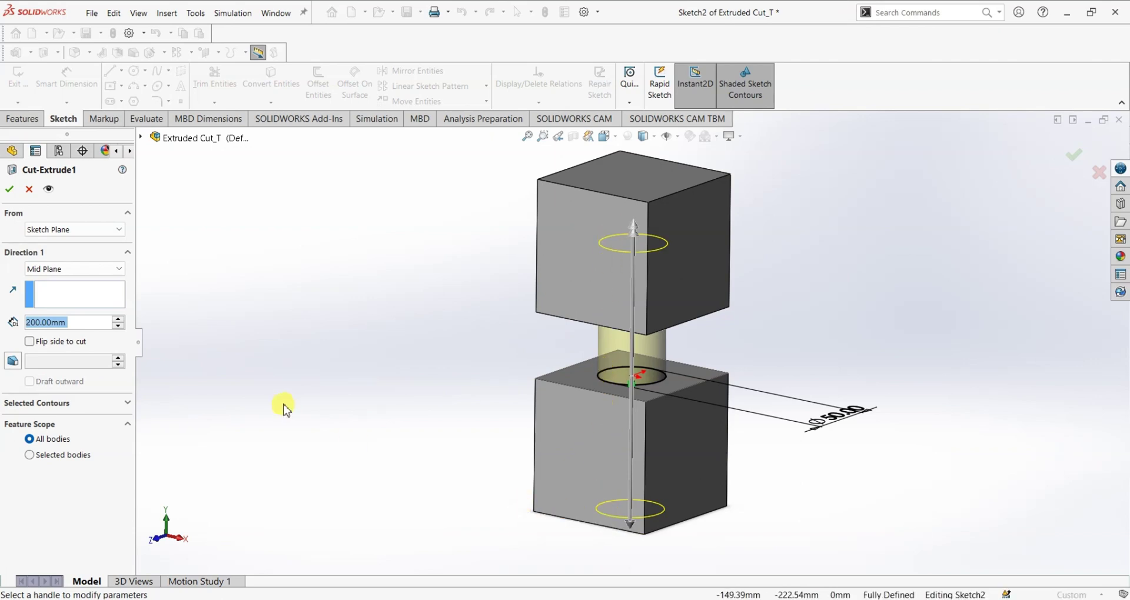
{"action": "middle_click_drag", "start_coordinate": [285, 404], "coordinate": [547, 386]}
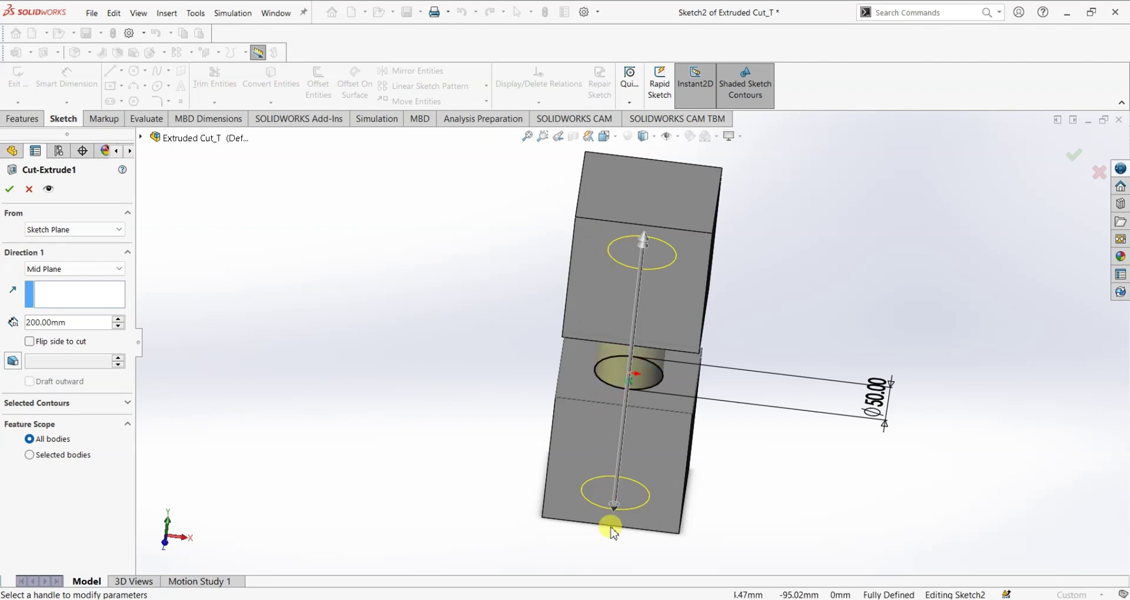
{"action": "middle_click_drag", "start_coordinate": [260, 429], "coordinate": [114, 353]}
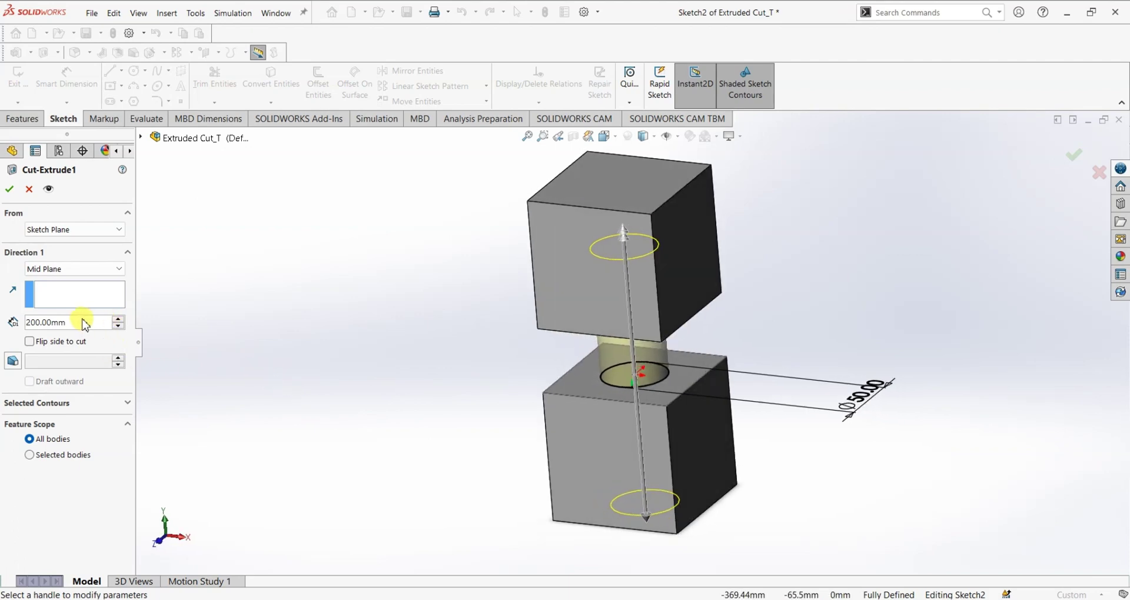
Increase the Mid Plane cut's total depth to 300 mm, accept the feature, and inspect the holes
{"action": "type", "text": "300"}
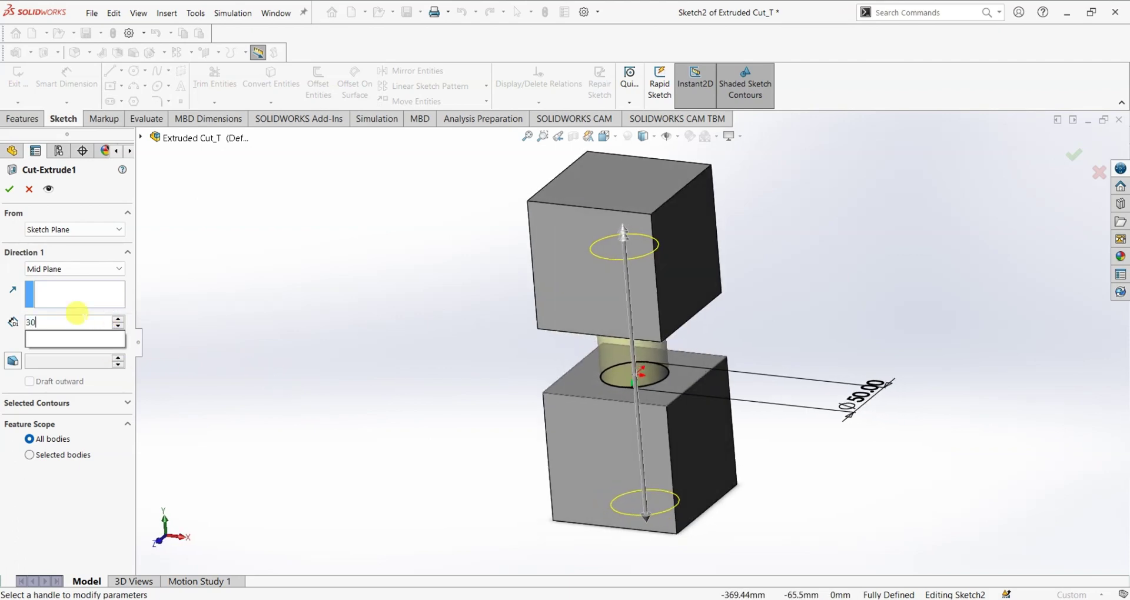
{"action": "key", "text": "Return"}
{"action": "middle_click_drag", "start_coordinate": [366, 335], "coordinate": [482, 213]}
{"action": "left_click", "coordinate": [10, 191]}
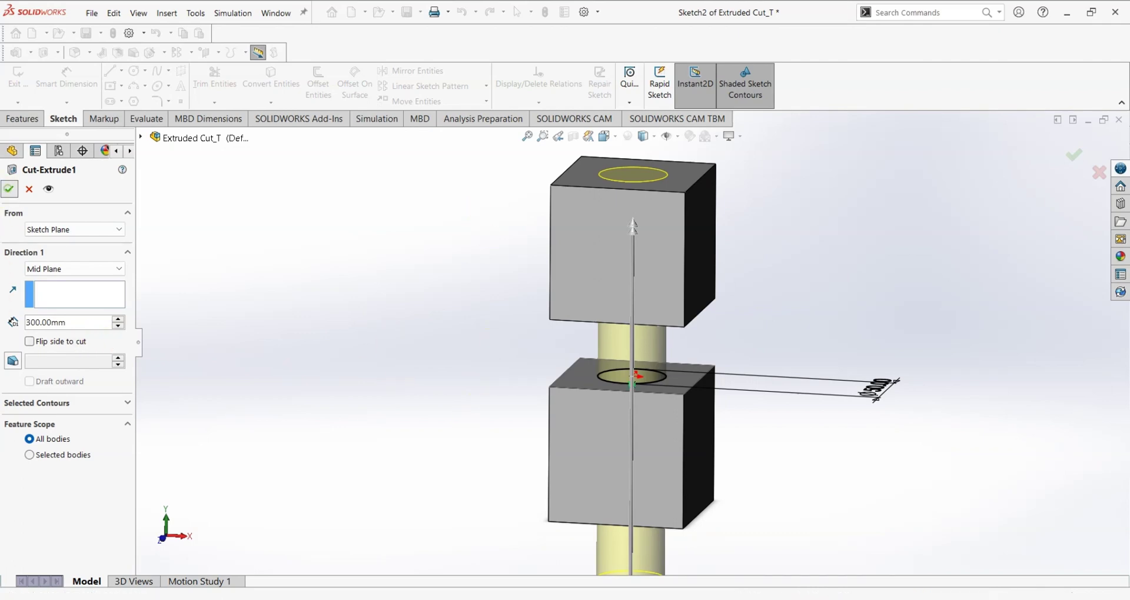
{"action": "mouse_move", "coordinate": [486, 249]}
{"action": "middle_mouse_down"}
{"action": "mouse_move", "coordinate": [479, 494]}
{"action": "mouse_move", "coordinate": [468, 277]}
{"action": "middle_mouse_up"}
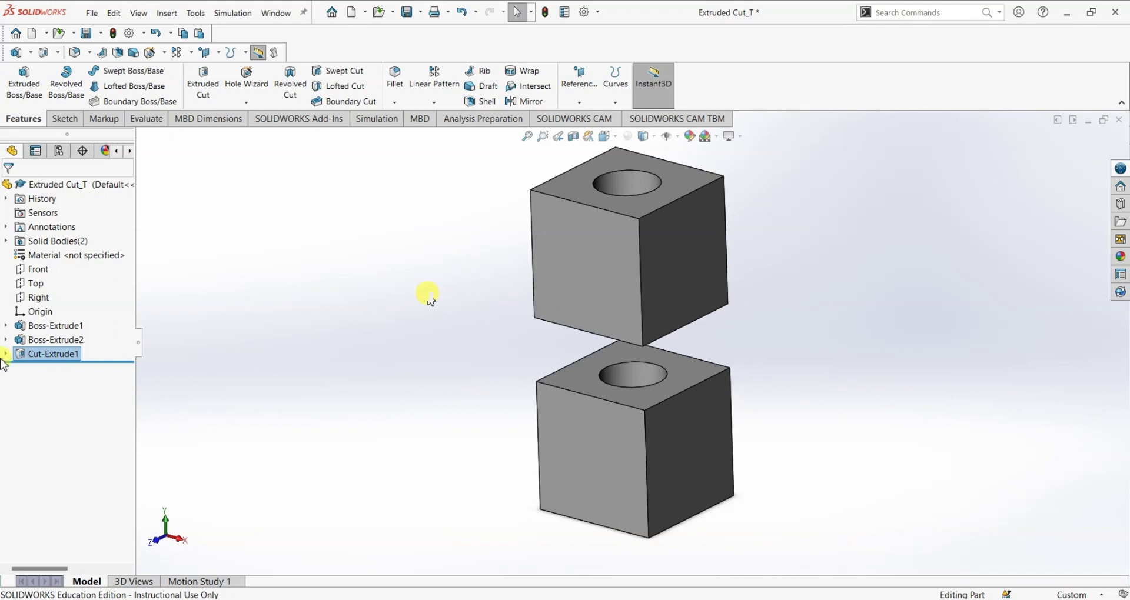
Edit the Mid Plane cut to a total depth of 150 mm and inspect both blocks from above and below
{"action": "right_click", "coordinate": [34, 355]}
{"action": "left_click", "coordinate": [40, 318]}
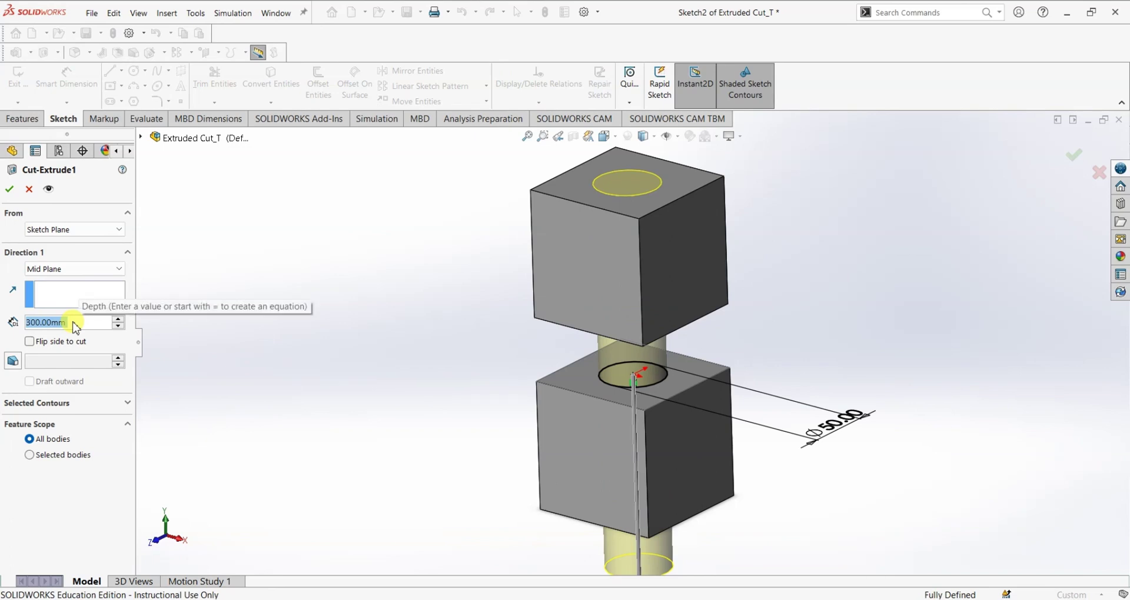
{"action": "type", "text": "150"}
{"action": "key", "text": "Return"}
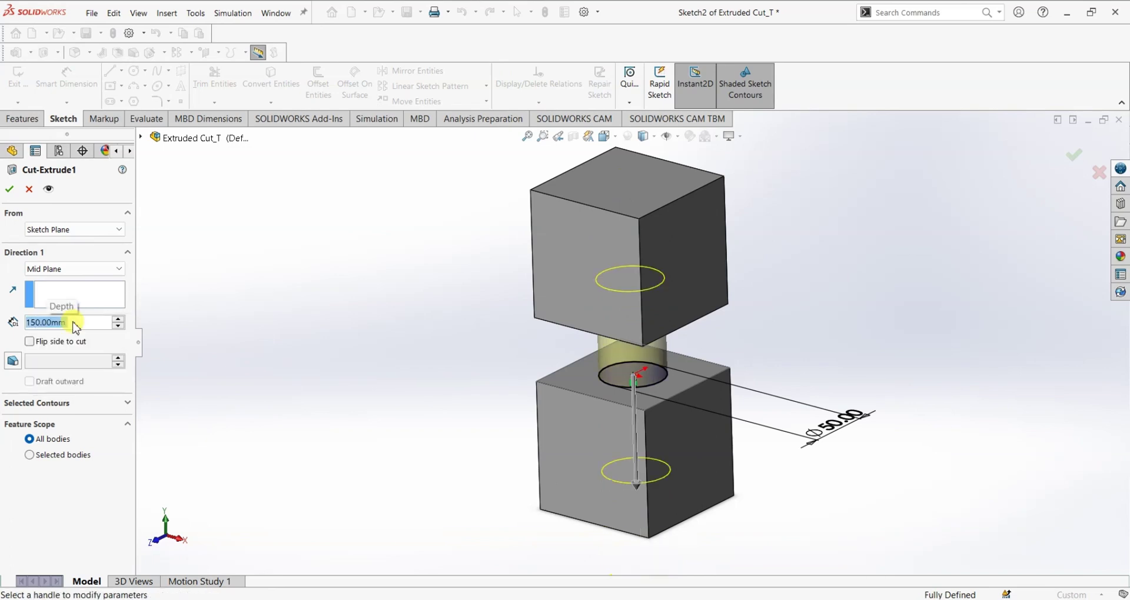
{"action": "left_click", "coordinate": [9, 189]}
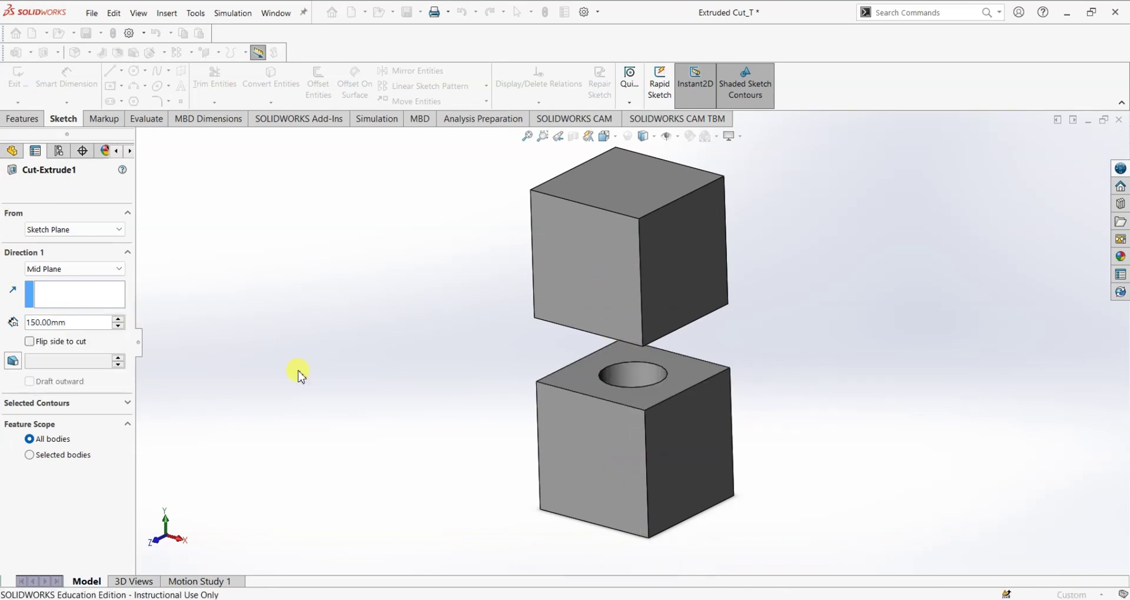
{"action": "left_click", "coordinate": [467, 377]}
{"action": "middle_click_drag", "start_coordinate": [465, 310], "coordinate": [478, 230]}
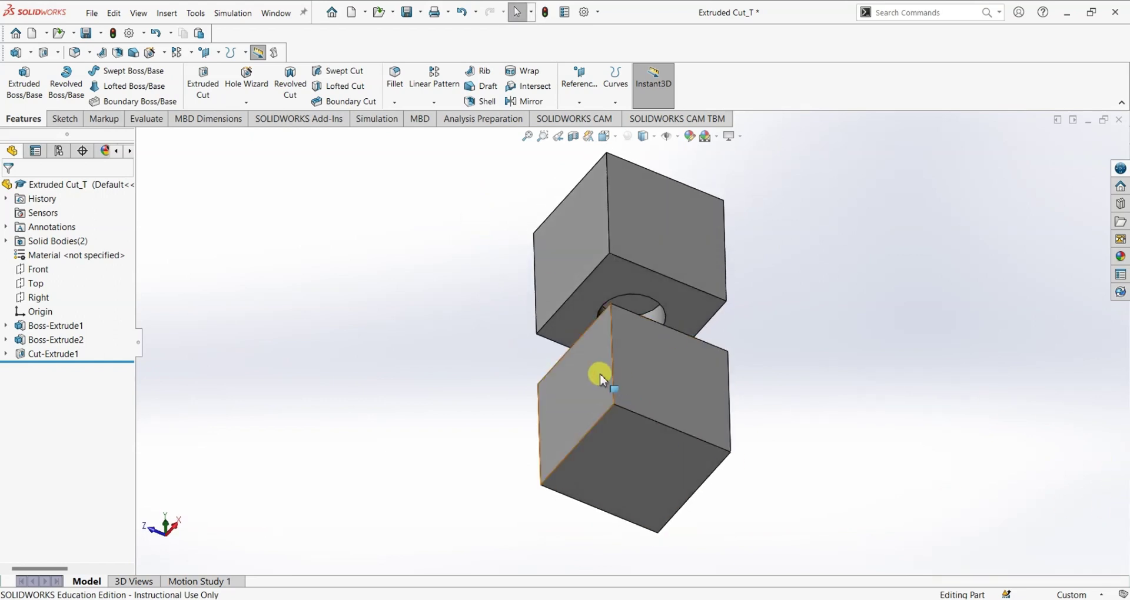
{"action": "middle_click_drag", "start_coordinate": [802, 298], "coordinate": [845, 530]}
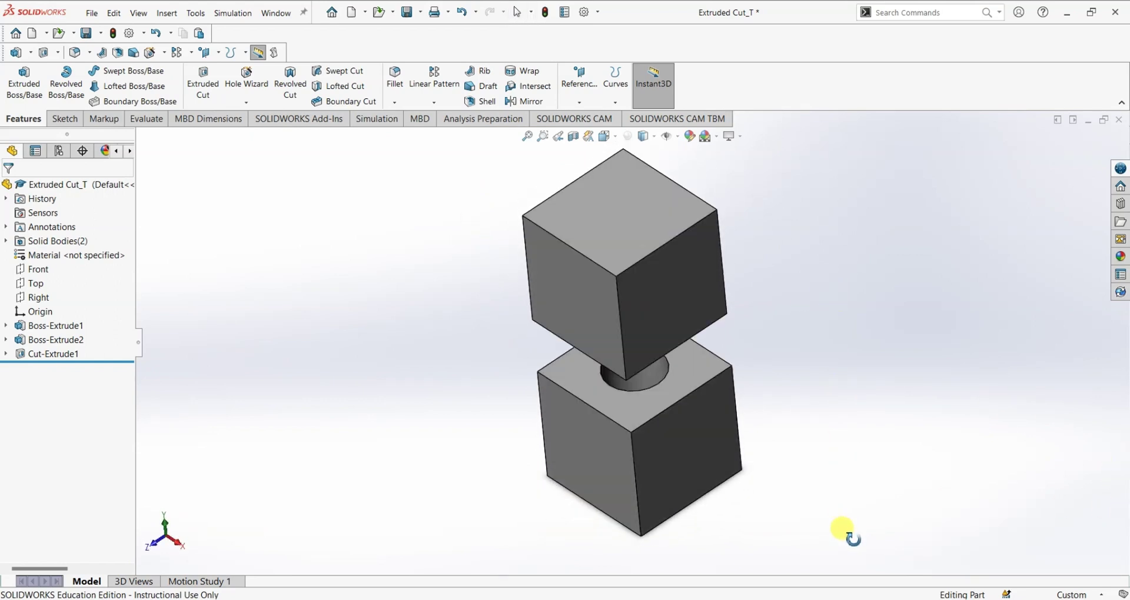
Open the Mid Plane cut's definition for review and accept it
{"action": "right_click", "coordinate": [35, 355]}
{"action": "left_click", "coordinate": [46, 317]}
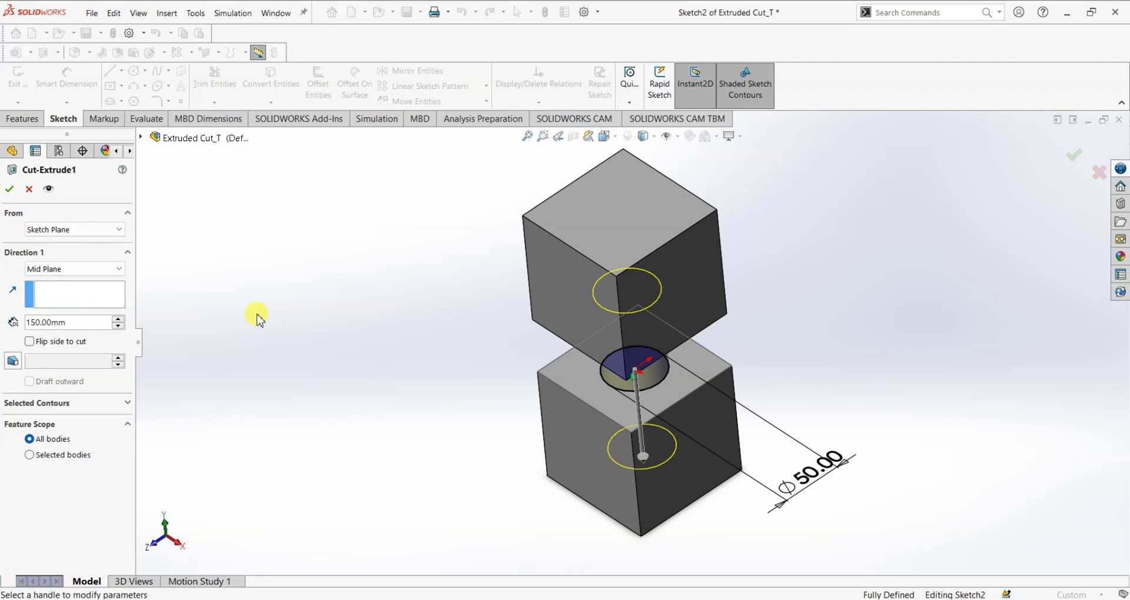
{"action": "key", "text": "Return"}
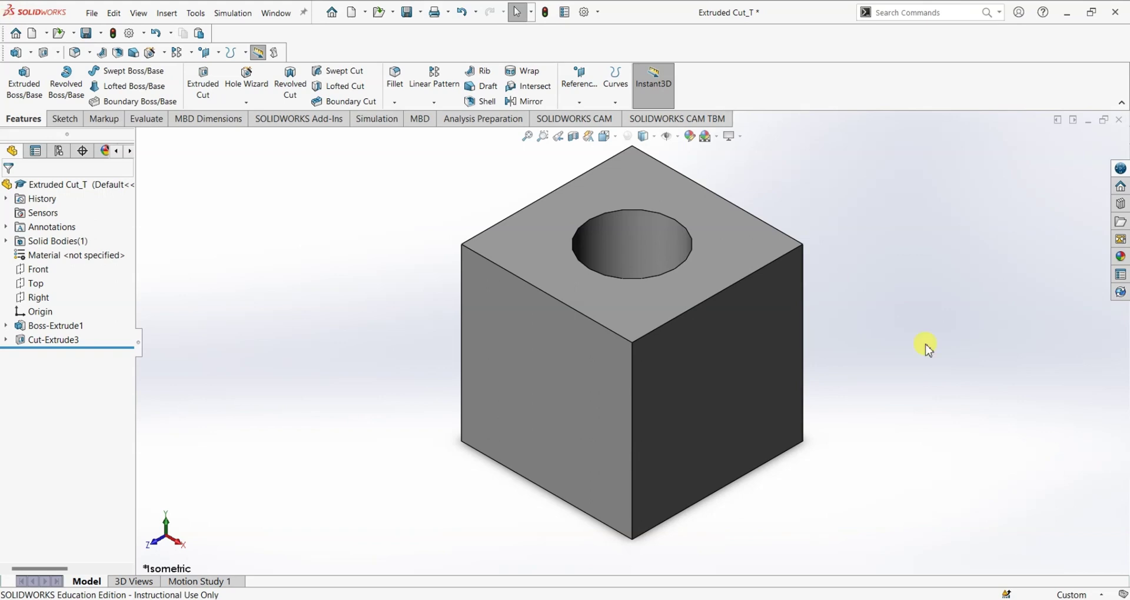
Delete the base block's extrusion together with its dependent hole sketch and cut, keeping the square sketch
{"action": "key", "text": "ctrl+a"}
{"action": "key", "text": "Delete"}
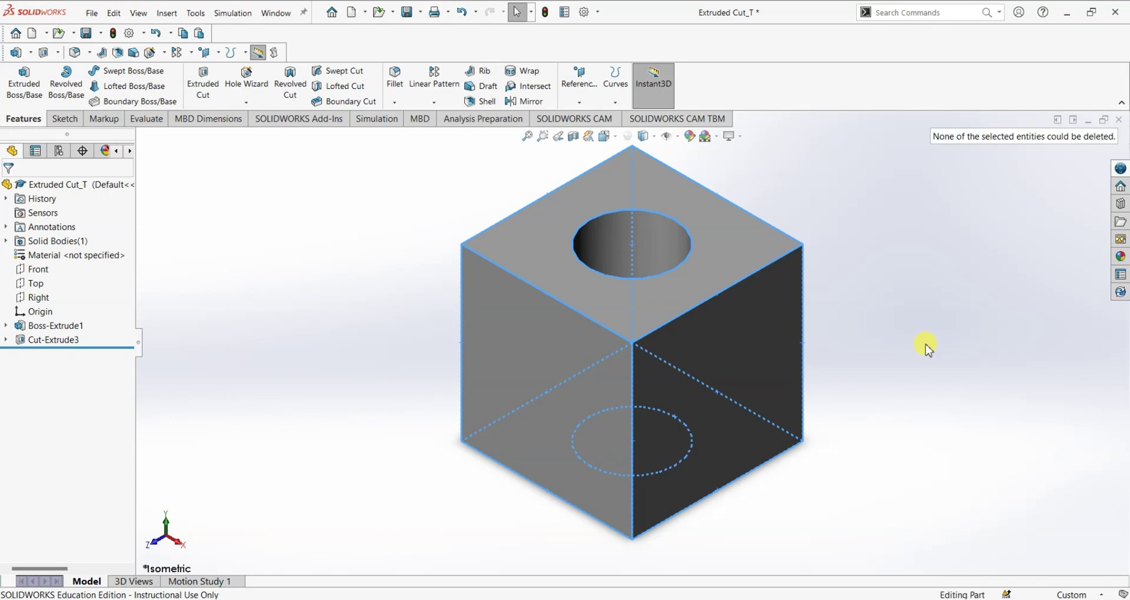
{"action": "right_click", "coordinate": [36, 328]}
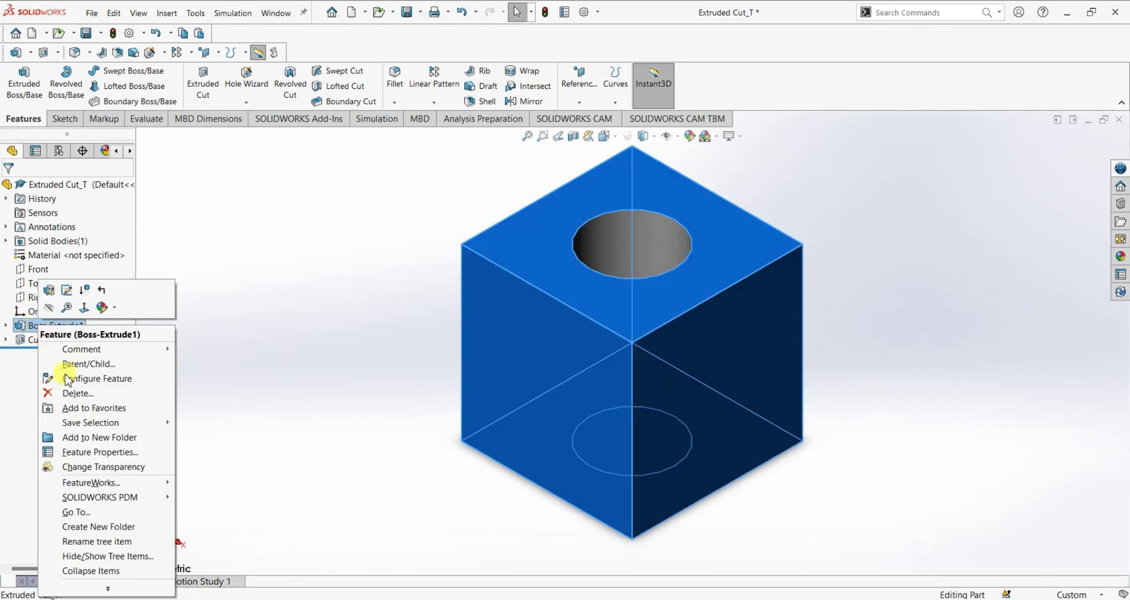
{"action": "left_click", "coordinate": [78, 393]}
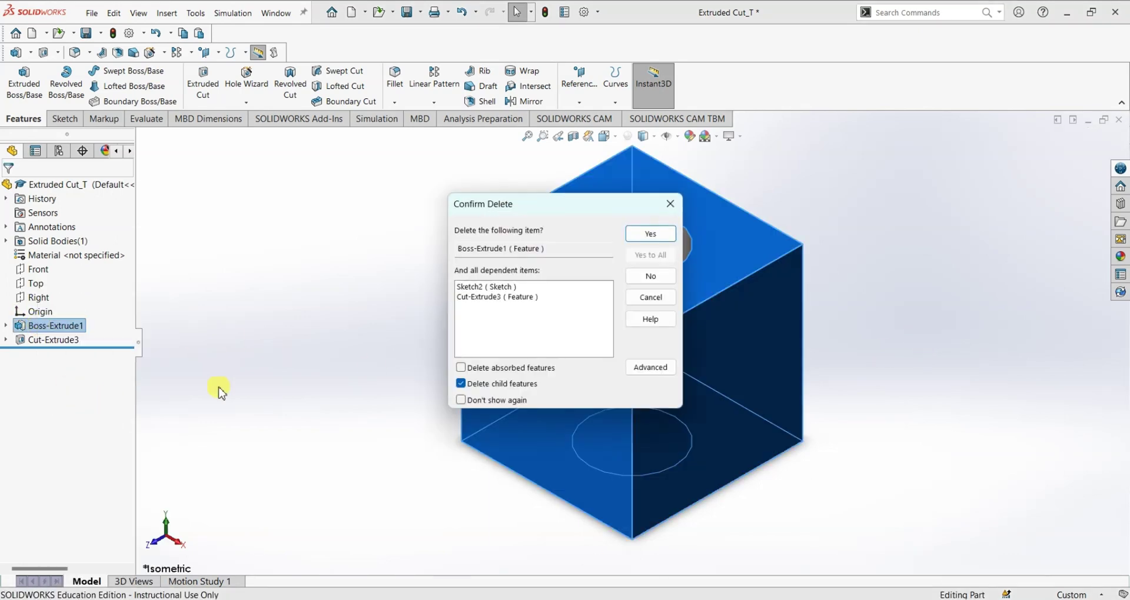
{"action": "left_click", "coordinate": [642, 236]}
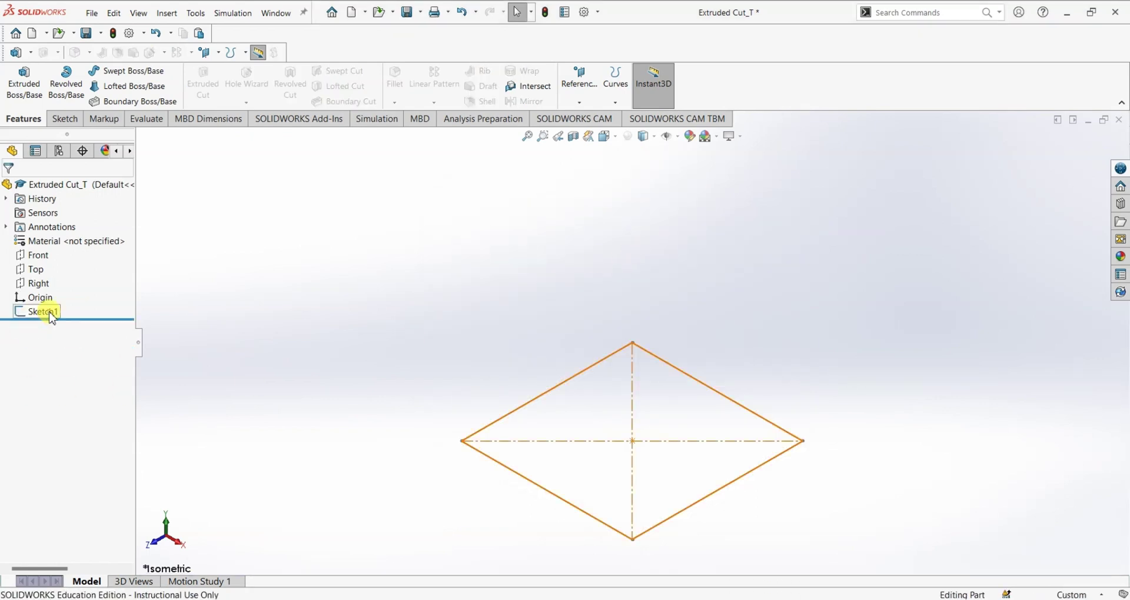
Edit the square base sketch and draw a circle about 63 mm in diameter near its center
{"action": "right_click", "coordinate": [53, 319]}
{"action": "left_click", "coordinate": [323, 330]}
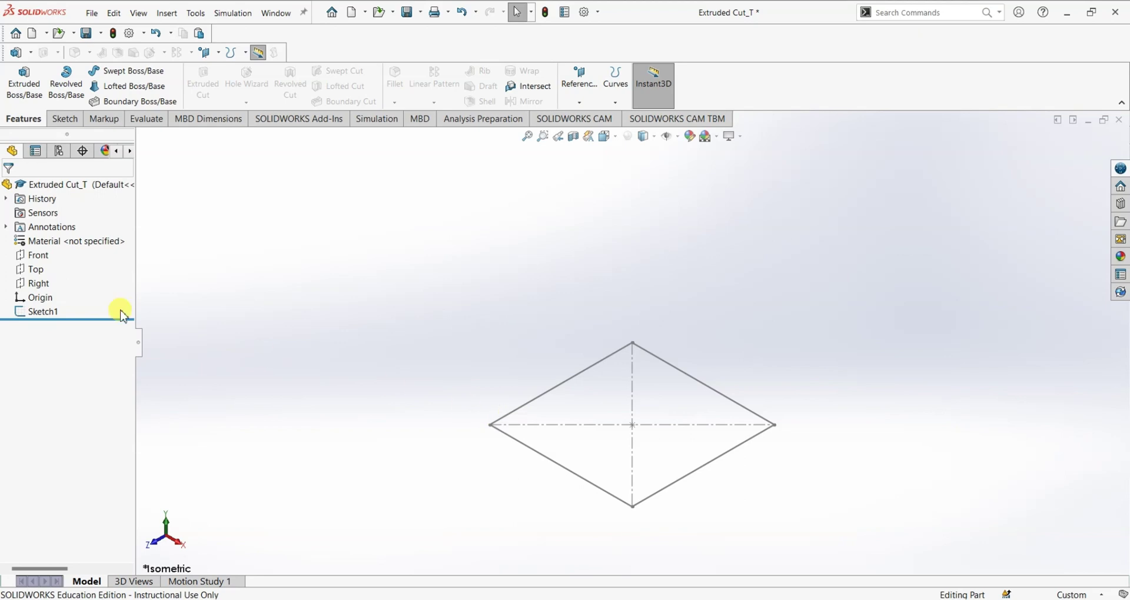
{"action": "right_click", "coordinate": [44, 316]}
{"action": "left_click", "coordinate": [41, 287]}
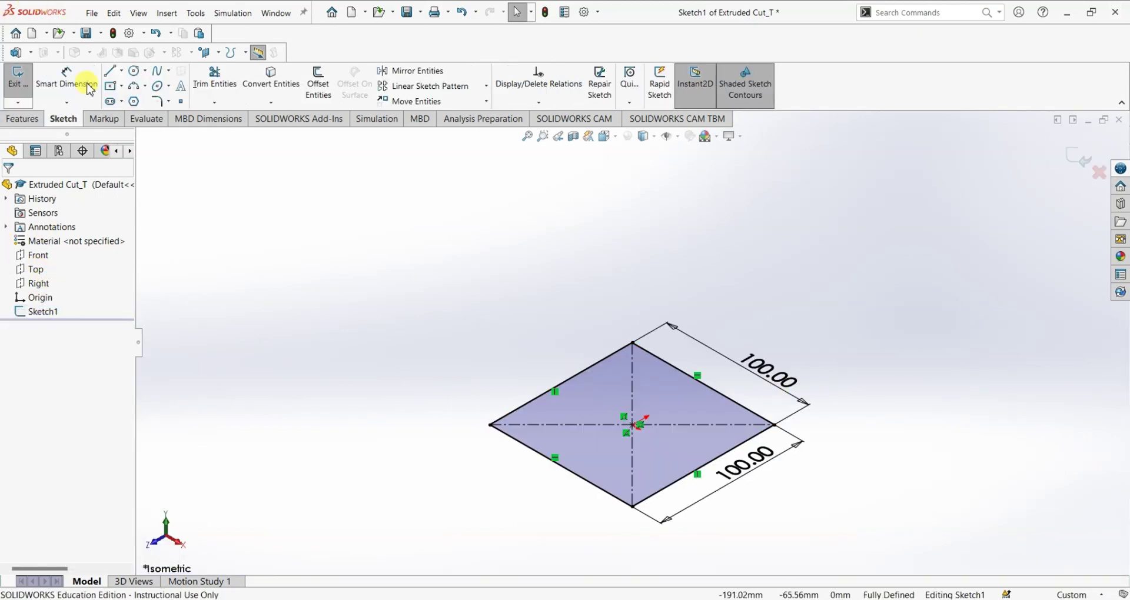
{"action": "left_click", "coordinate": [135, 71]}
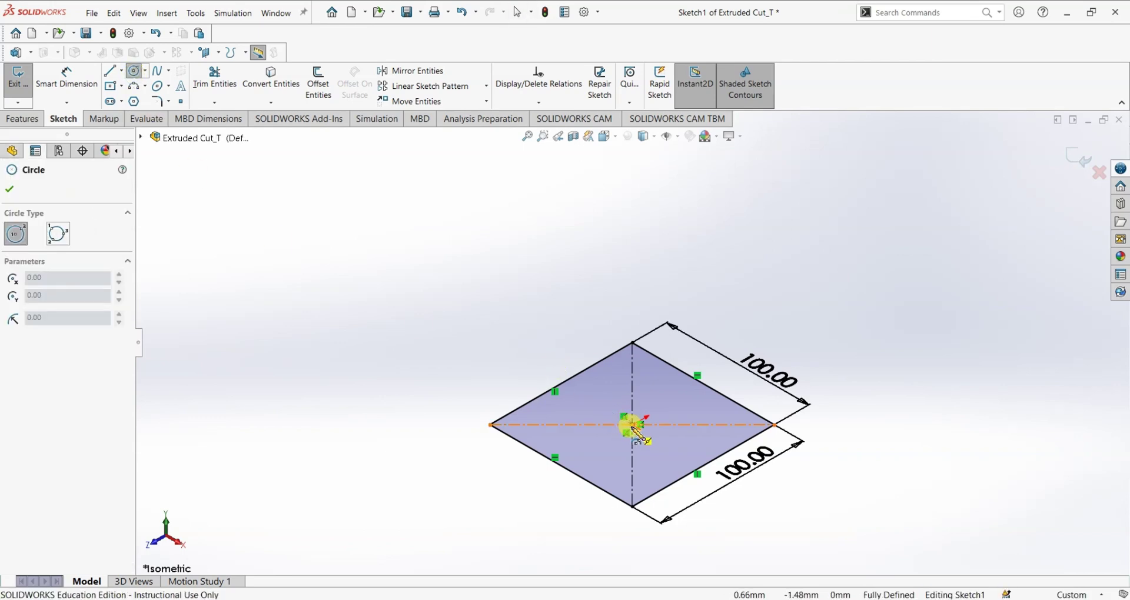
{"action": "left_click", "coordinate": [633, 428]}
{"action": "left_click", "coordinate": [661, 459]}
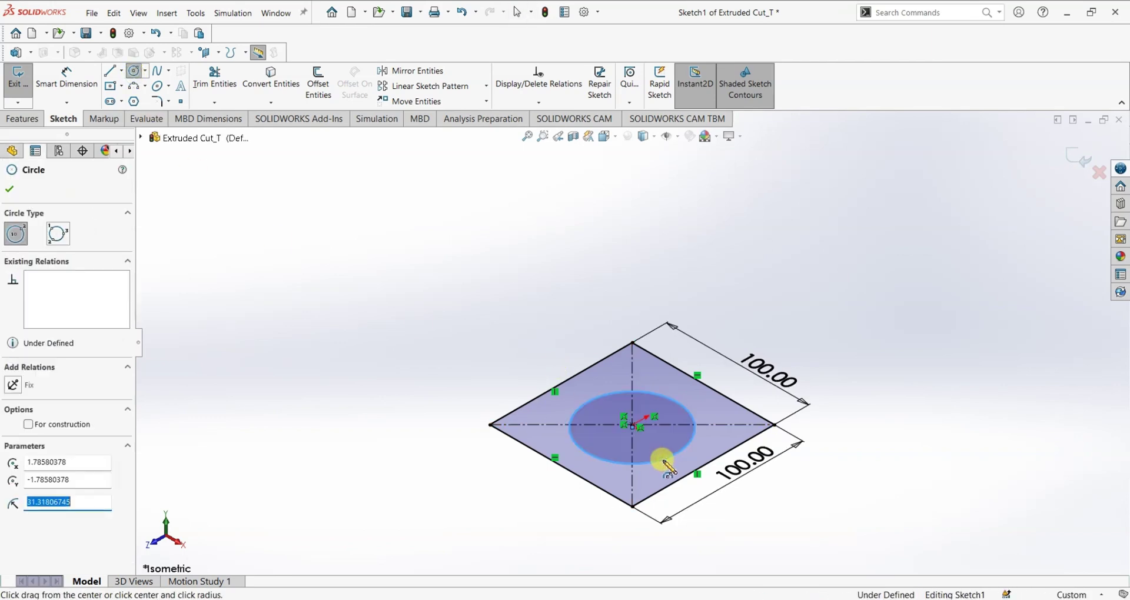
{"action": "left_click", "coordinate": [10, 191]}
Dimension the circle inside the square and set its diameter to 50 mm
{"action": "left_click", "coordinate": [66, 80]}
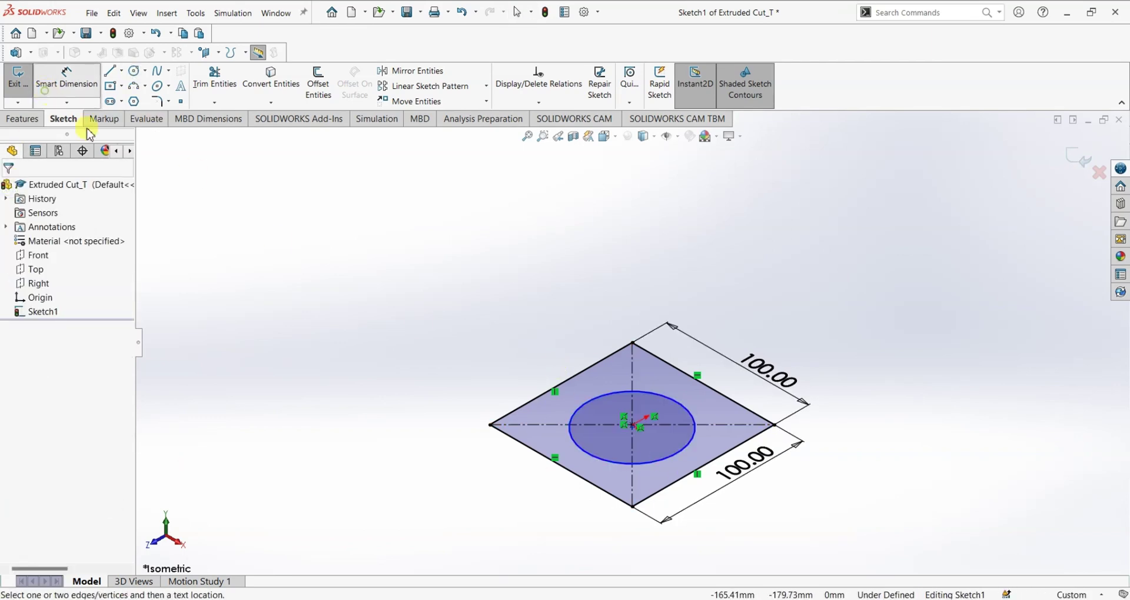
{"action": "left_click", "coordinate": [693, 454]}
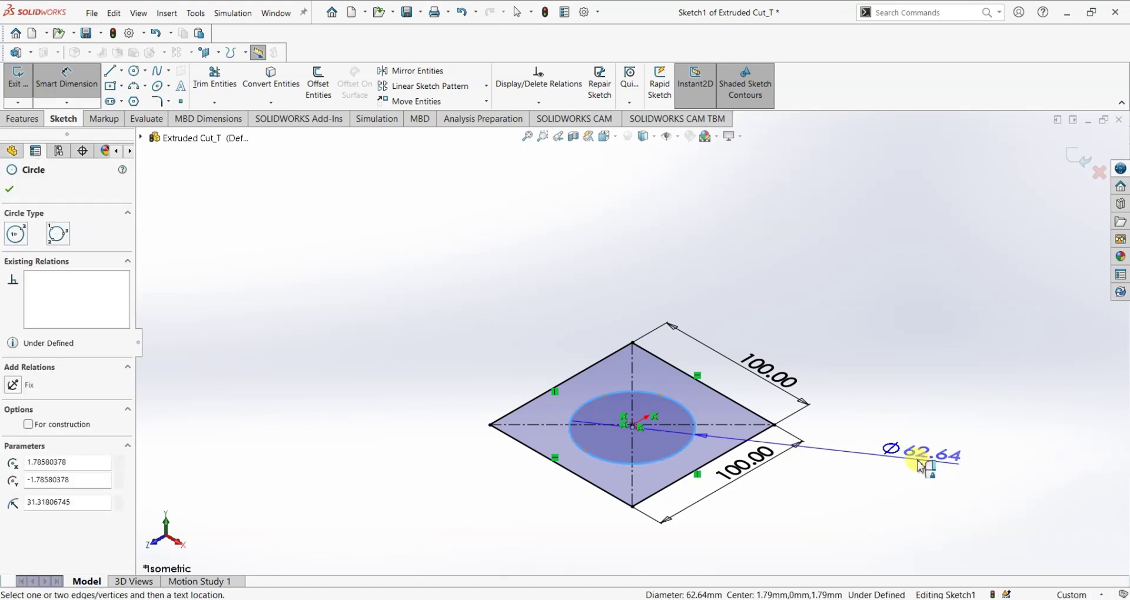
{"action": "left_click", "coordinate": [922, 466]}
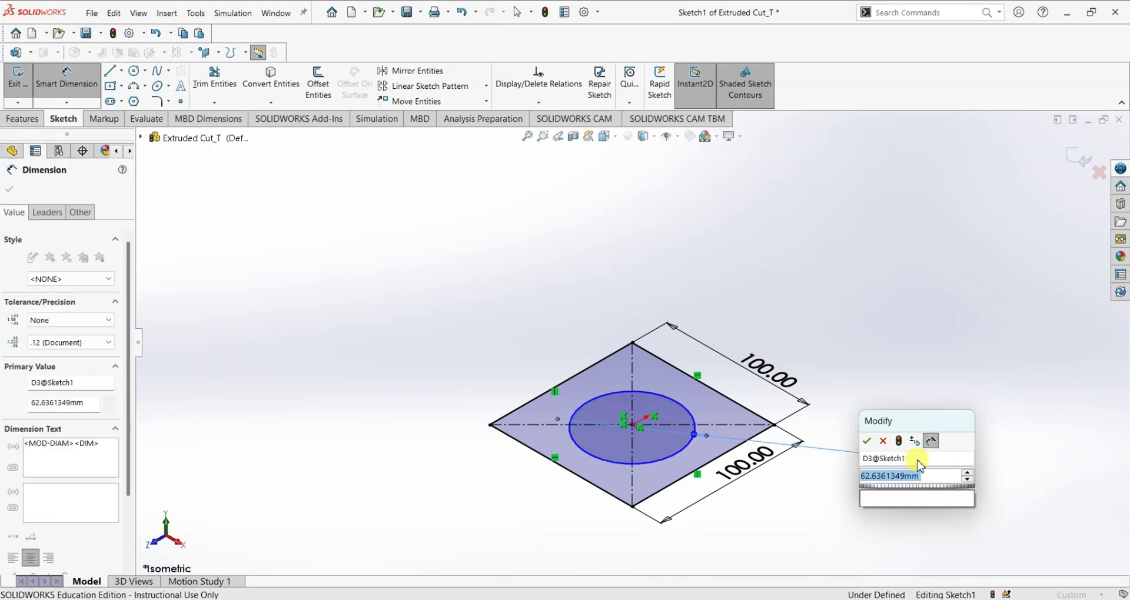
{"action": "key", "text": "Return"}
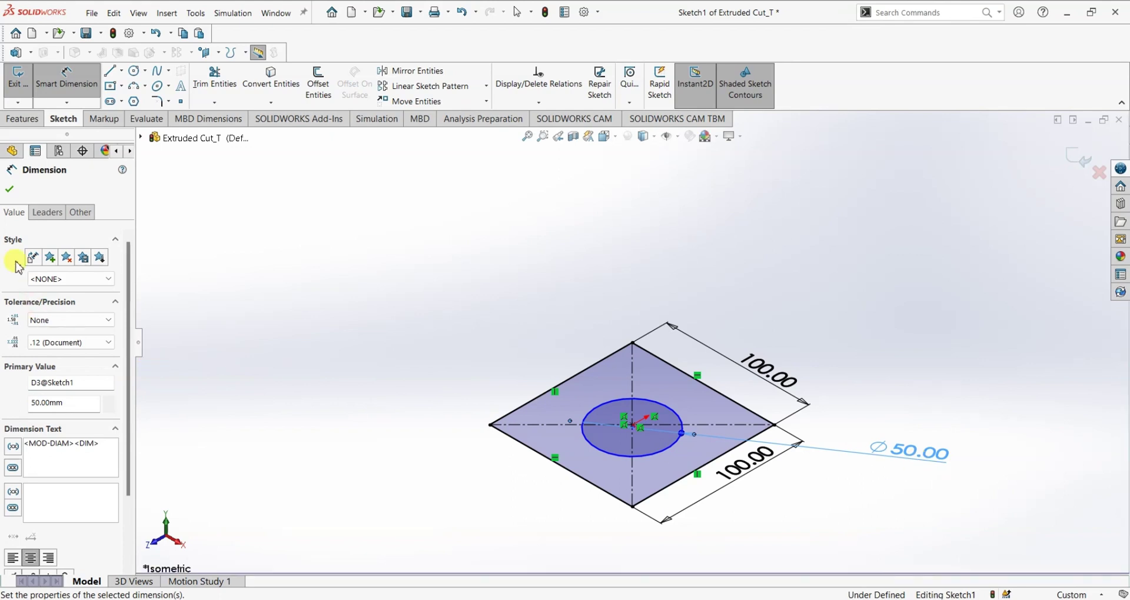
{"action": "left_click", "coordinate": [10, 189]}
{"action": "key", "text": "Escape"}
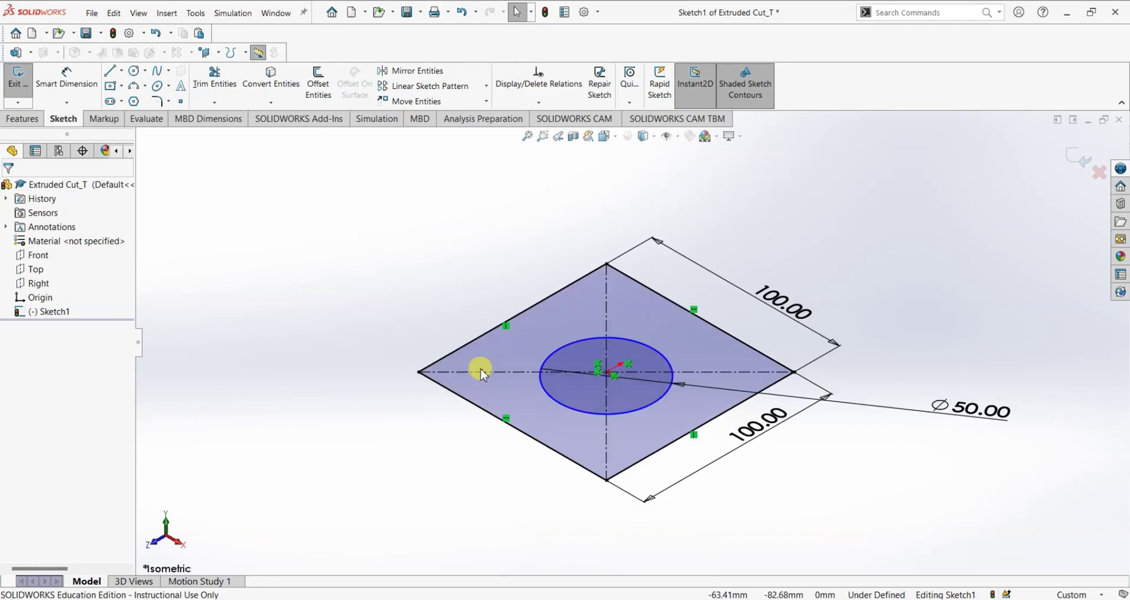
Add a Concentric relation between the 50 mm circle and the square's center point
{"action": "scroll", "coordinate": [687, 338], "scroll_direction": "down", "scroll_amount": 6}
{"action": "scroll", "coordinate": [644, 382], "scroll_direction": "up", "scroll_amount": 5}
{"action": "scroll", "coordinate": [591, 380], "scroll_direction": "down", "scroll_amount": 5}
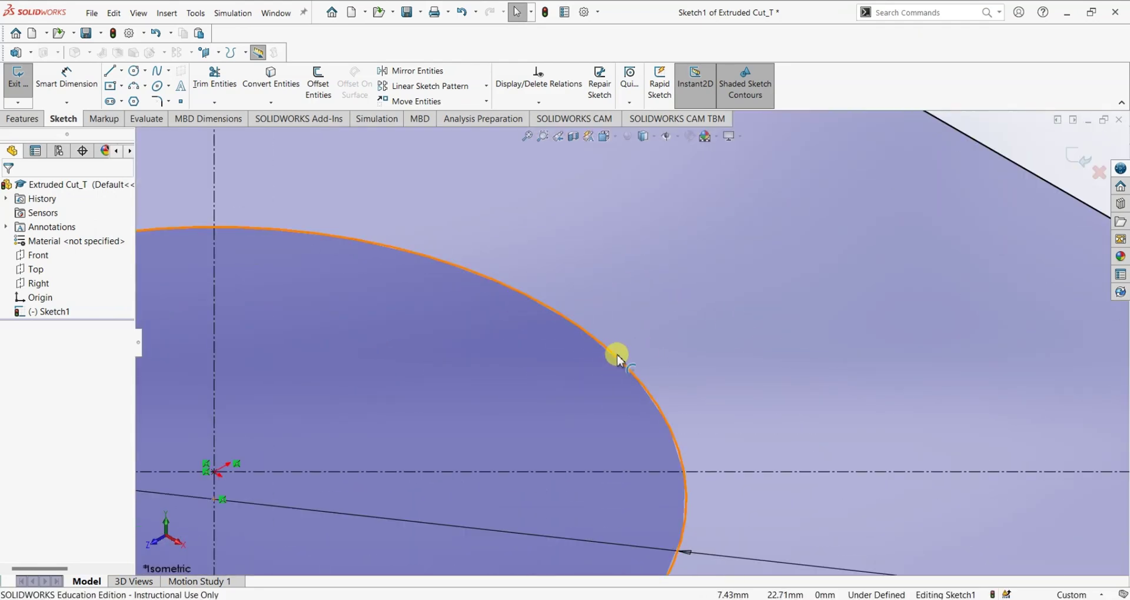
{"action": "left_click", "coordinate": [617, 354]}
{"action": "scroll", "coordinate": [646, 429], "scroll_direction": "up", "scroll_amount": 5}
{"action": "scroll", "coordinate": [444, 402], "scroll_direction": "down", "scroll_amount": 5}
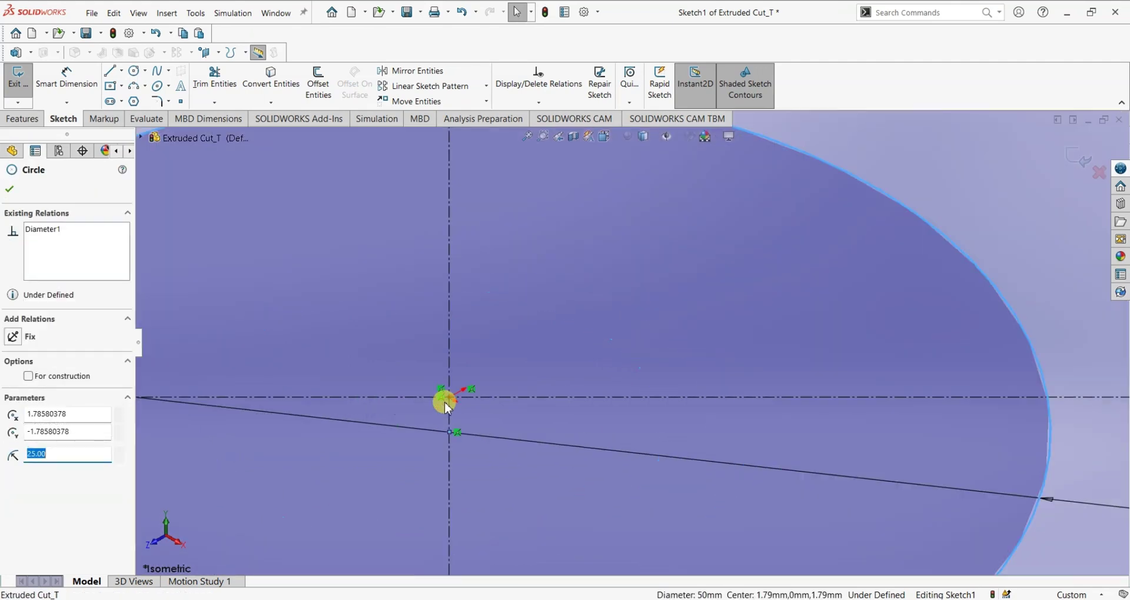
{"action": "scroll", "coordinate": [444, 401], "scroll_direction": "down", "scroll_amount": 6}
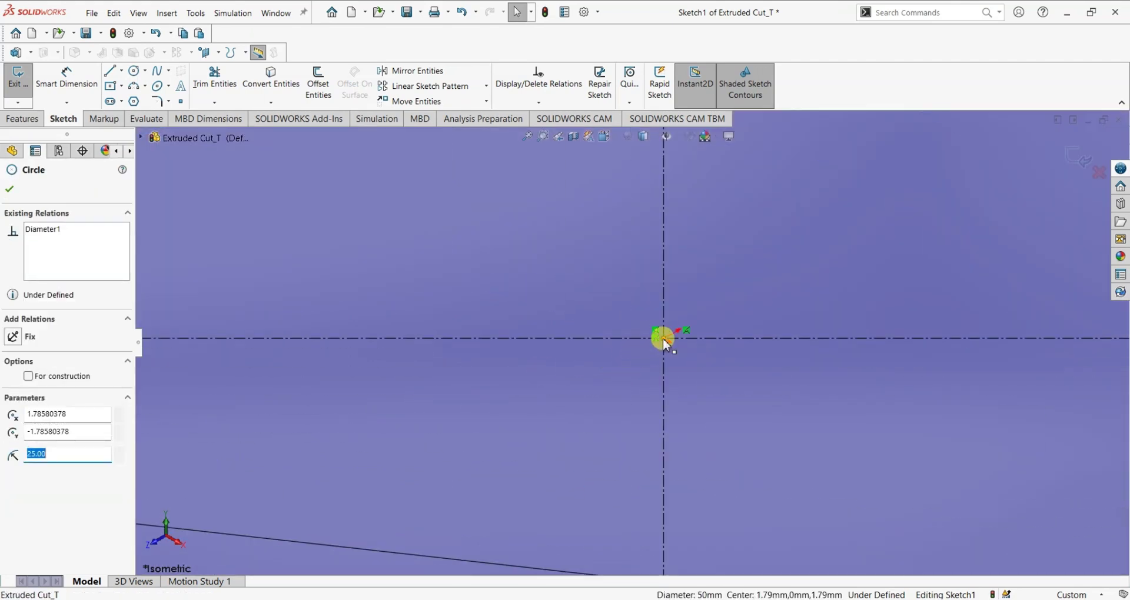
{"action": "left_click", "coordinate": [664, 339], "text": "ctrl"}
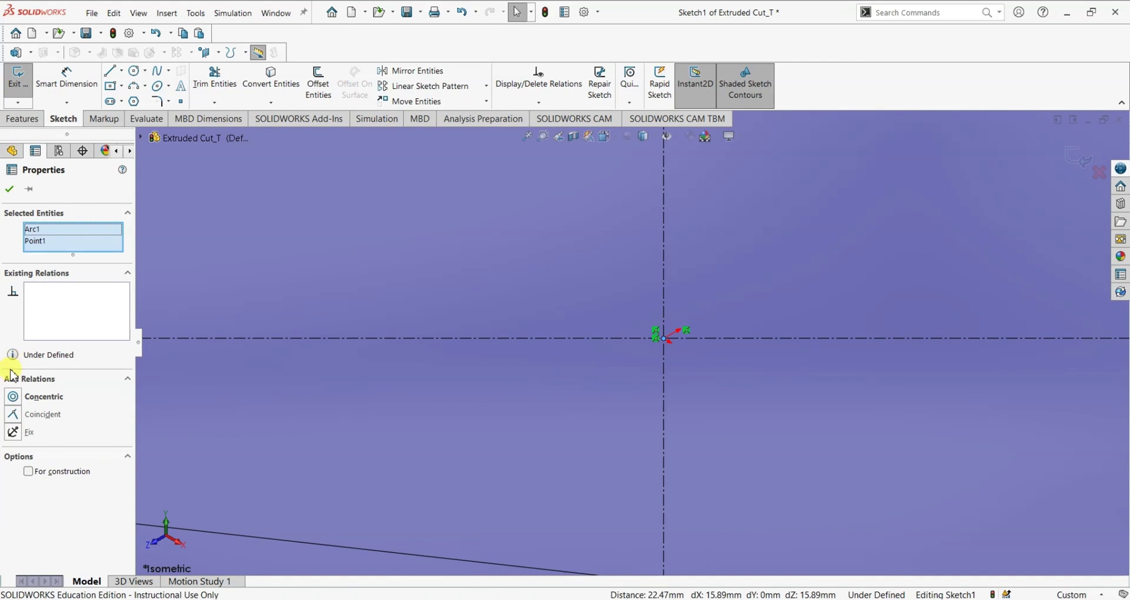
{"action": "left_click", "coordinate": [13, 399]}
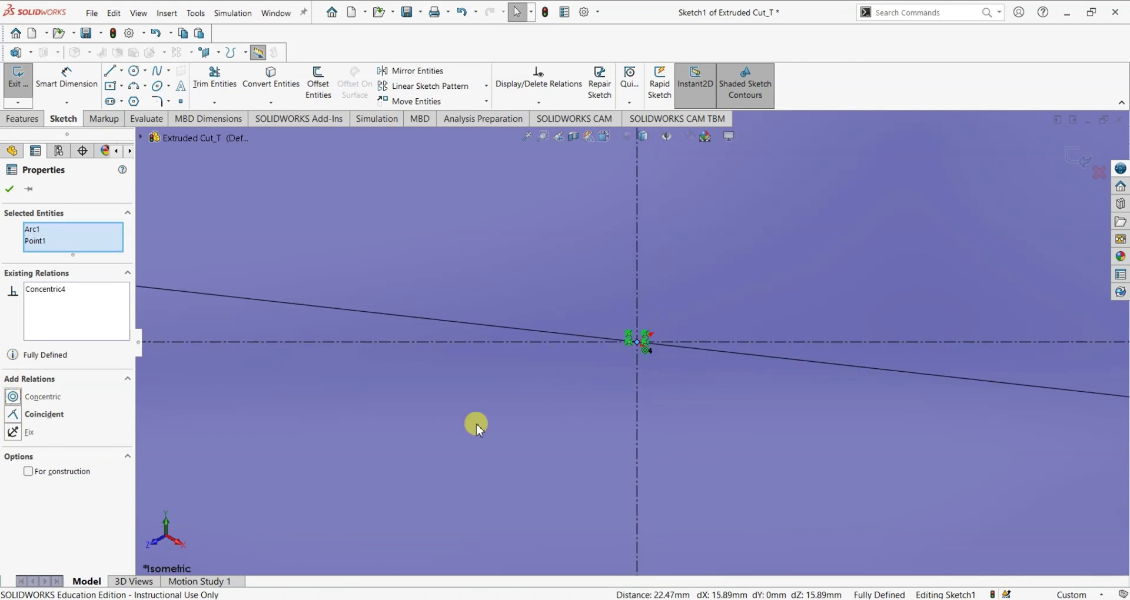
{"action": "scroll", "coordinate": [475, 423], "scroll_direction": "up", "scroll_amount": 4}
{"action": "scroll", "coordinate": [477, 423], "scroll_direction": "up", "scroll_amount": 3}
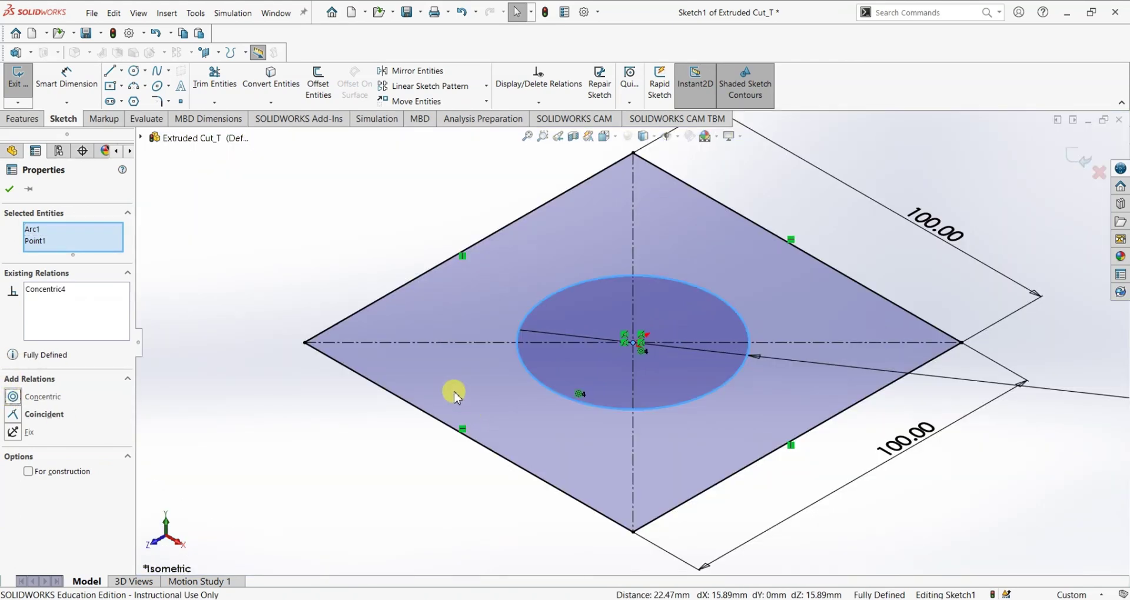
{"action": "left_click", "coordinate": [11, 189]}
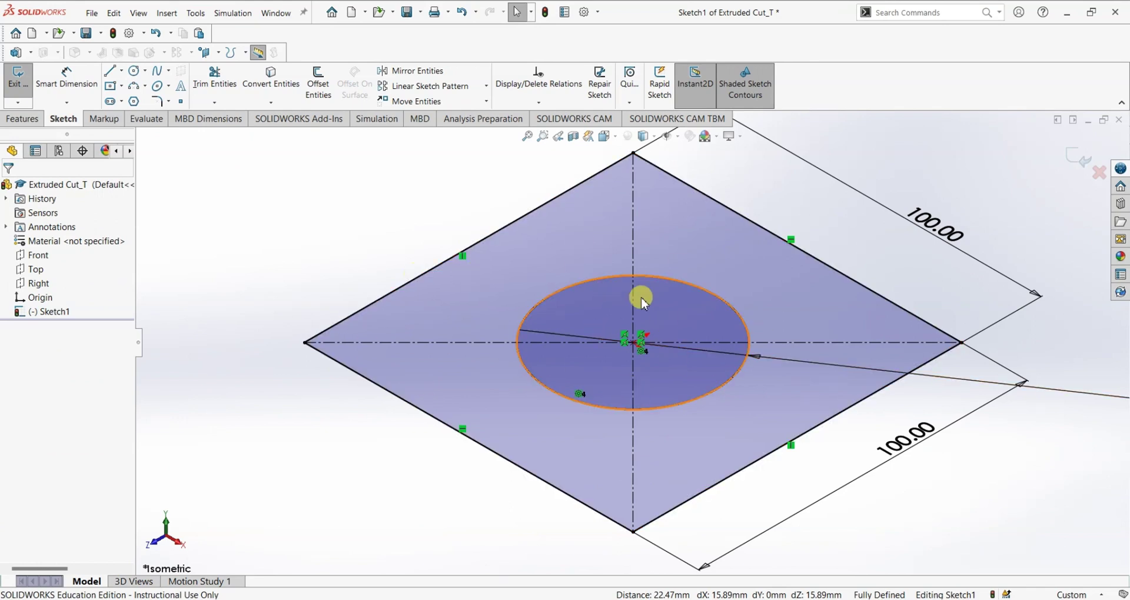
Extrude the square profile with its circular opening 100 mm using the Blind end condition, and inspect the block
{"action": "left_click", "coordinate": [22, 119]}
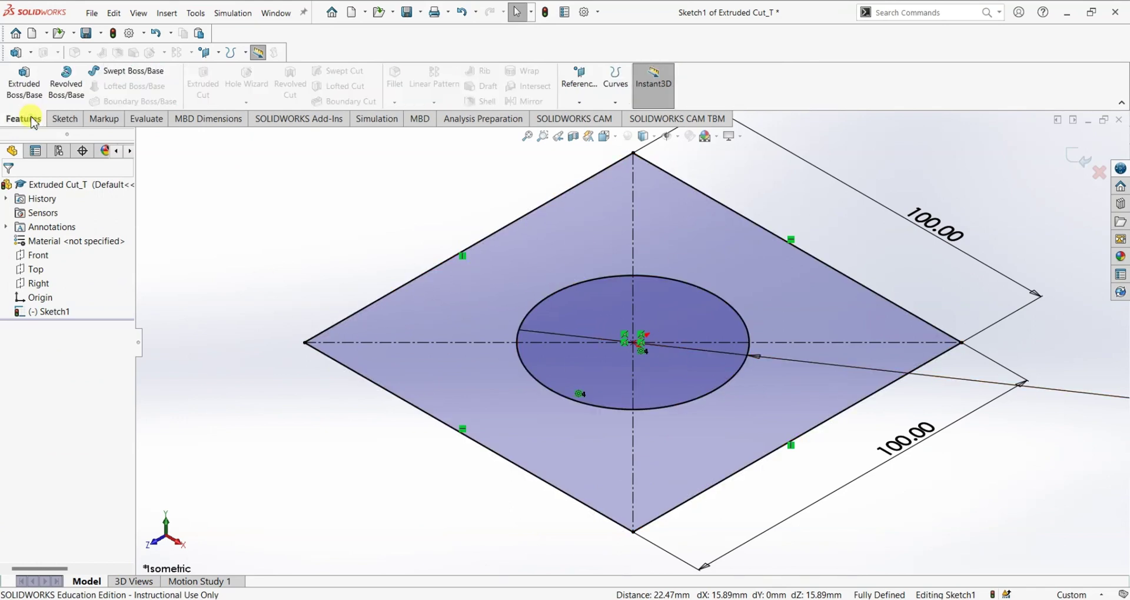
{"action": "left_click", "coordinate": [25, 82]}
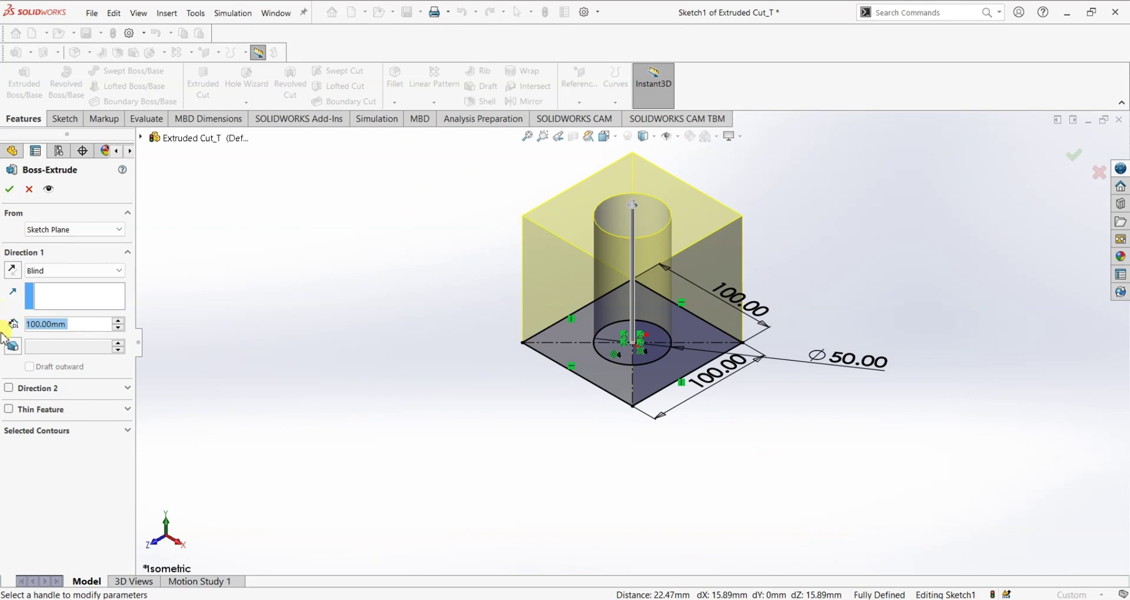
{"action": "left_click", "coordinate": [10, 190]}
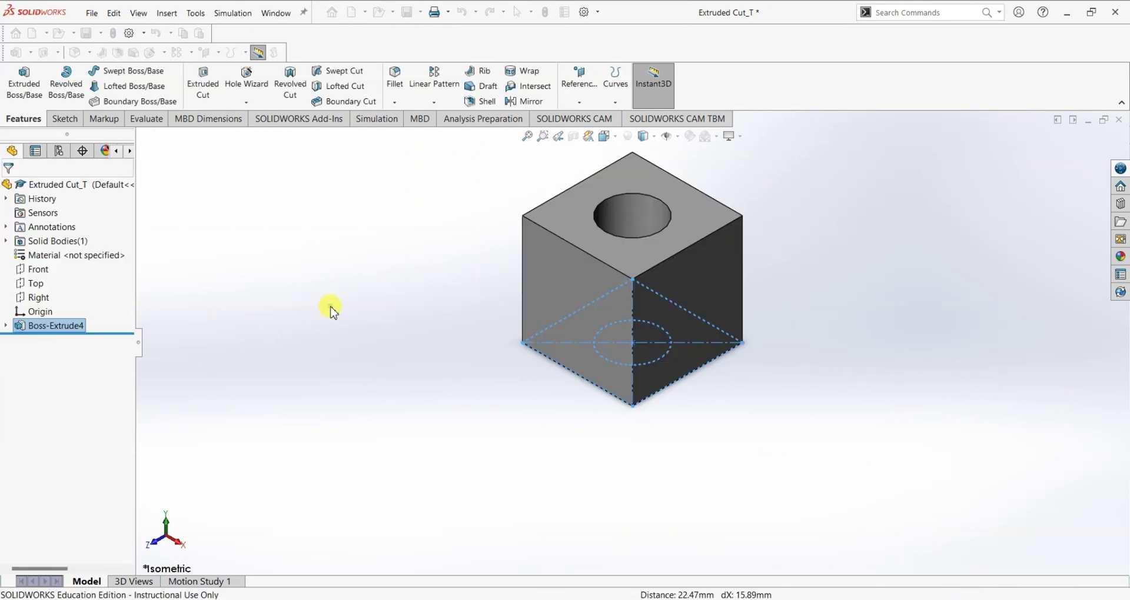
{"action": "mouse_move", "coordinate": [331, 311]}
{"action": "middle_mouse_down"}
{"action": "mouse_move", "coordinate": [421, 224]}
{"action": "mouse_move", "coordinate": [421, 408]}
{"action": "mouse_move", "coordinate": [418, 259]}
{"action": "mouse_move", "coordinate": [426, 284]}
{"action": "mouse_move", "coordinate": [404, 238]}
{"action": "mouse_move", "coordinate": [404, 197]}
{"action": "middle_mouse_up"}
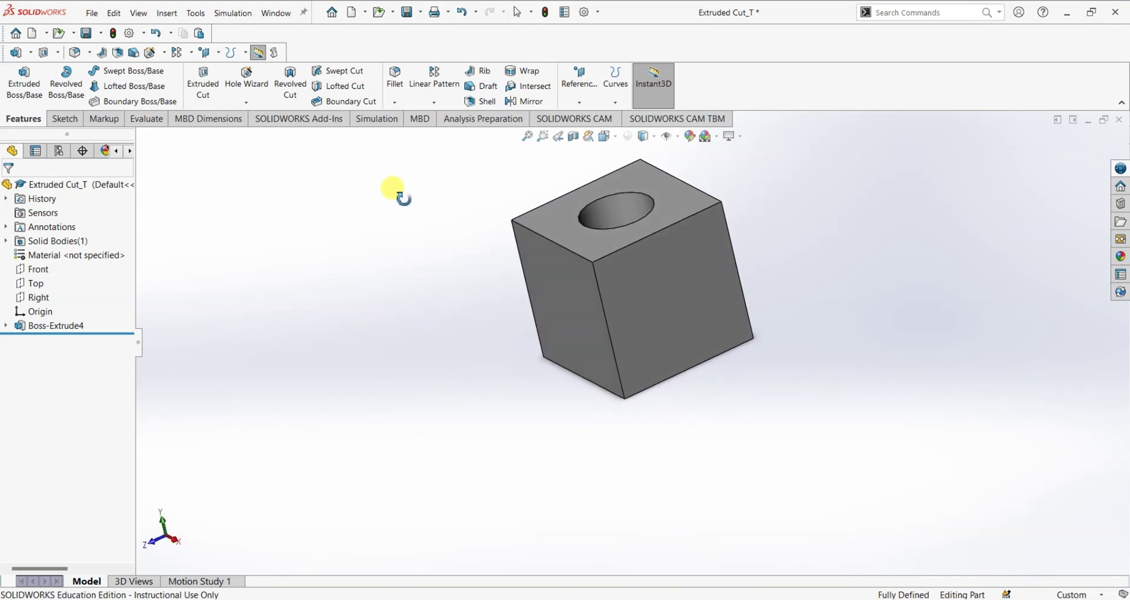
{"action": "middle_click_drag", "start_coordinate": [434, 281], "coordinate": [466, 227]}
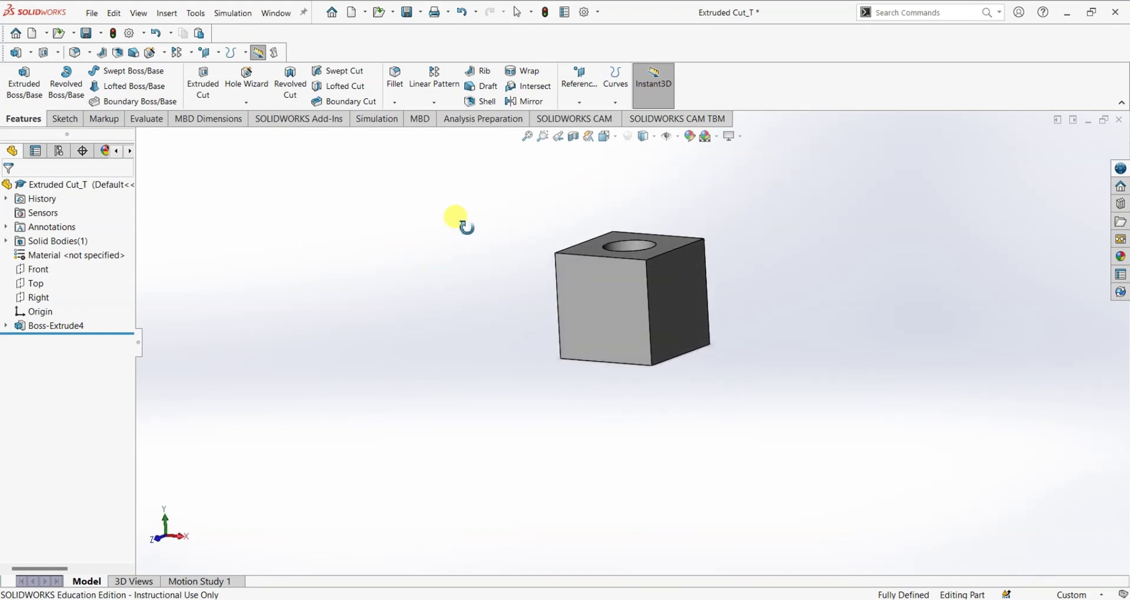
{"action": "key", "text": "Escape"}
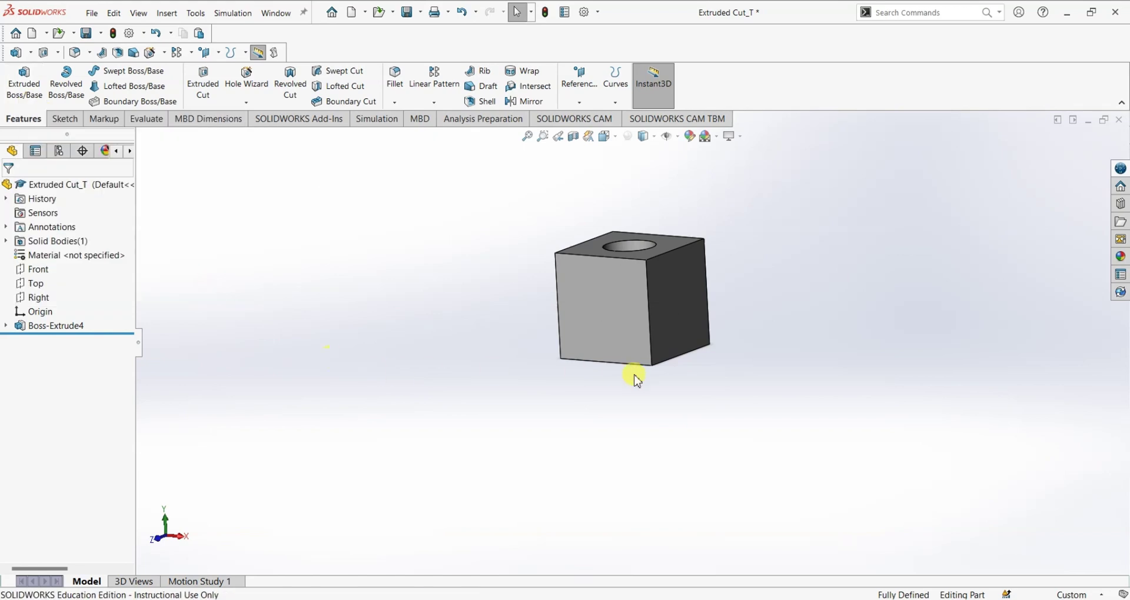
{"action": "scroll", "coordinate": [648, 389], "scroll_direction": "up", "scroll_amount": 3}
{"action": "scroll", "coordinate": [648, 388], "scroll_direction": "down", "scroll_amount": 2}
{"action": "scroll", "coordinate": [648, 389], "scroll_direction": "up", "scroll_amount": 2}
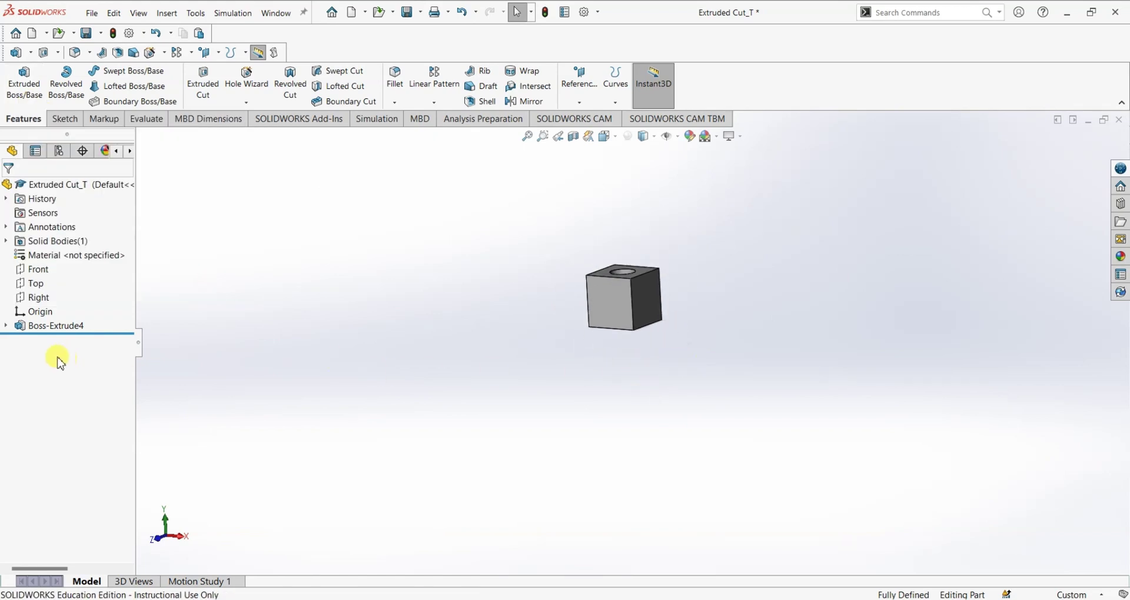
Delete the block's extrusion and the sketch of the square and circle
{"action": "right_click", "coordinate": [28, 326]}
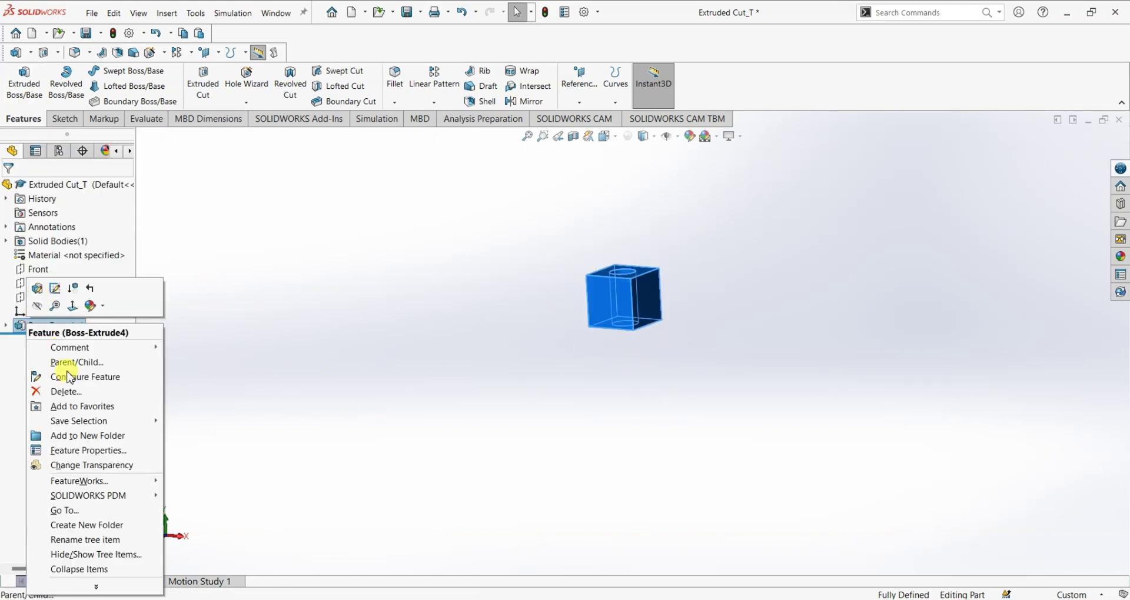
{"action": "left_click", "coordinate": [59, 392]}
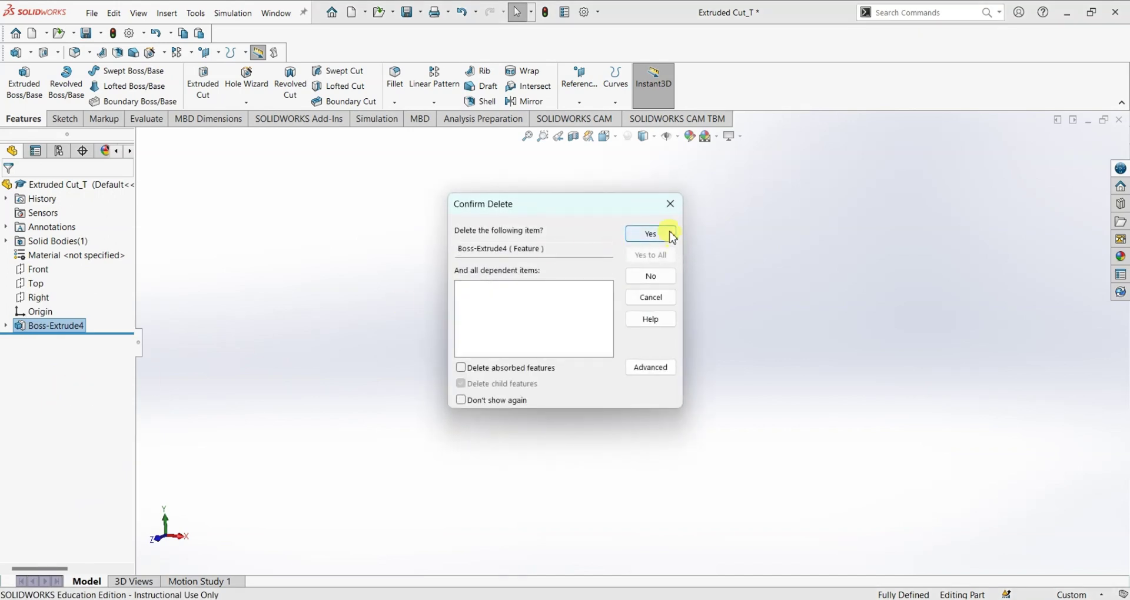
{"action": "left_click", "coordinate": [671, 235]}
{"action": "right_click", "coordinate": [42, 312]}
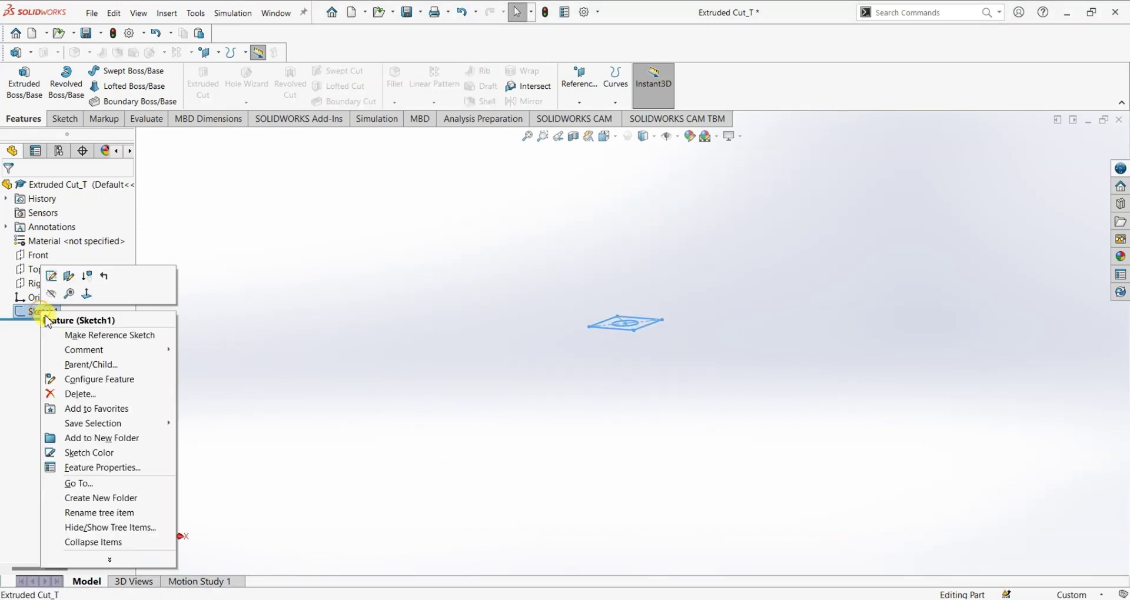
{"action": "left_click", "coordinate": [73, 393]}
{"action": "left_click", "coordinate": [647, 236]}
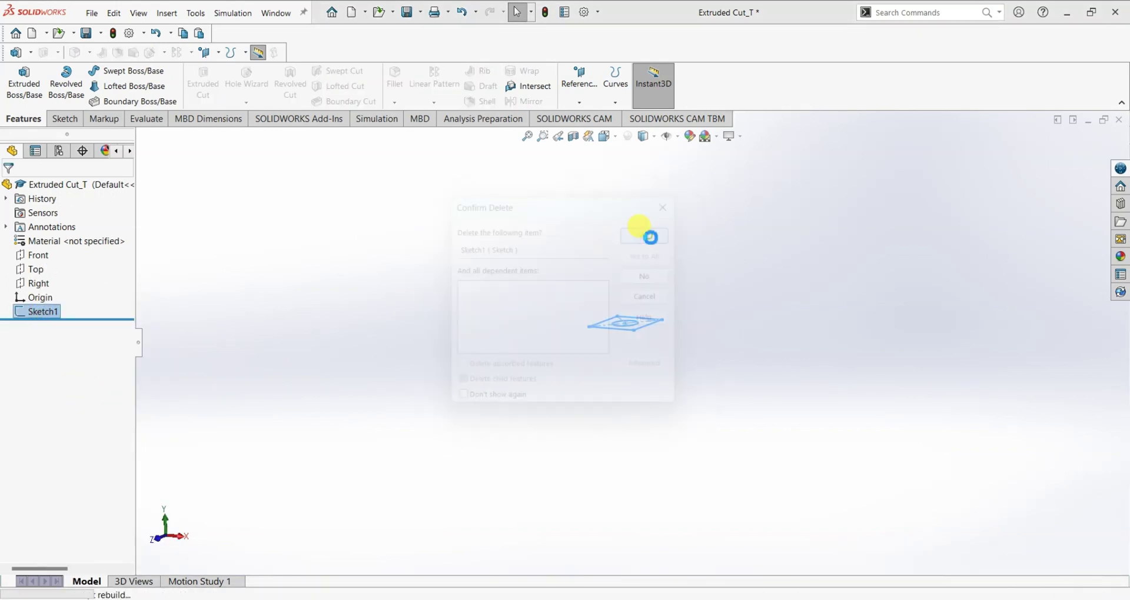
Start a sketch on the Top plane and draw a circle with a radius of about 71 mm centered on the origin
{"action": "right_click", "coordinate": [31, 271]}
{"action": "left_click", "coordinate": [38, 246]}
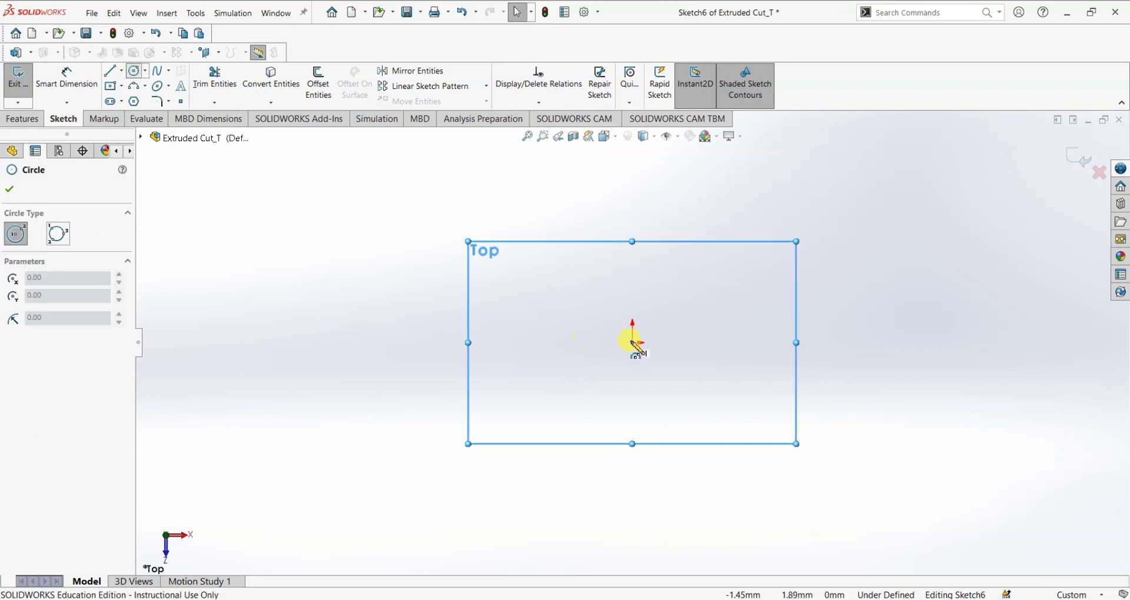
{"action": "left_click_drag", "start_coordinate": [632, 343], "coordinate": [716, 461]}
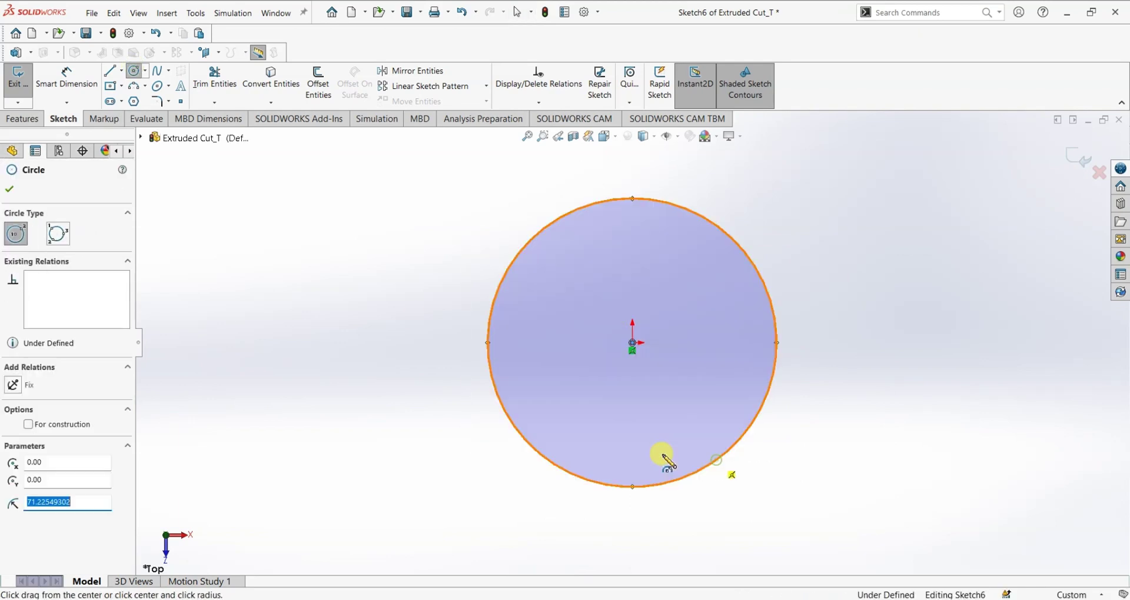
Offset the circle outward by 30 mm with the offset dimension added
{"action": "left_click", "coordinate": [9, 189]}
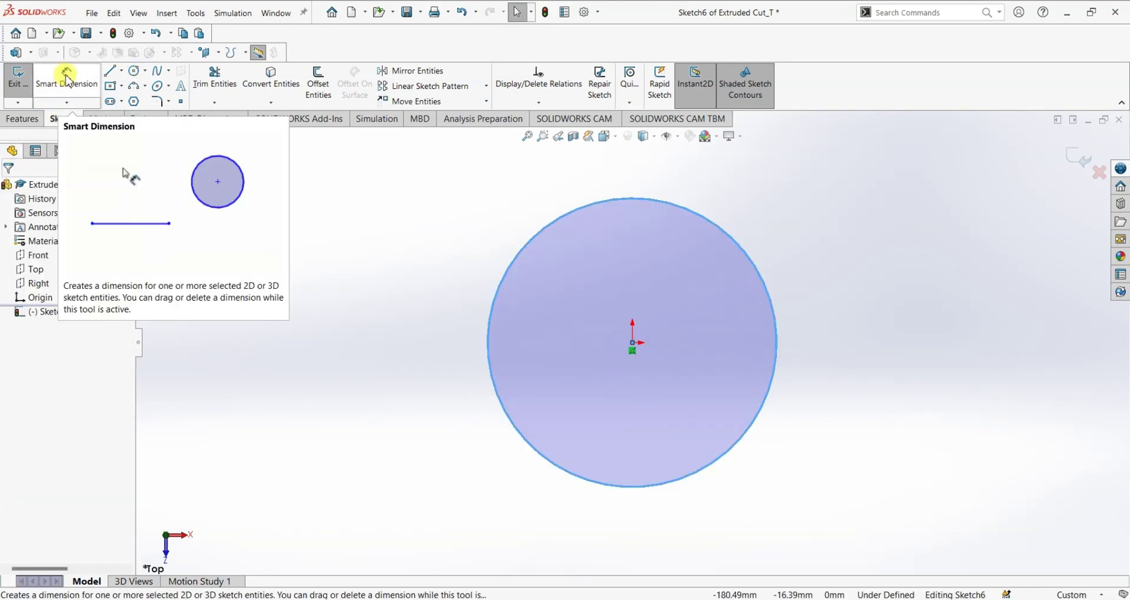
{"action": "left_click", "coordinate": [318, 84]}
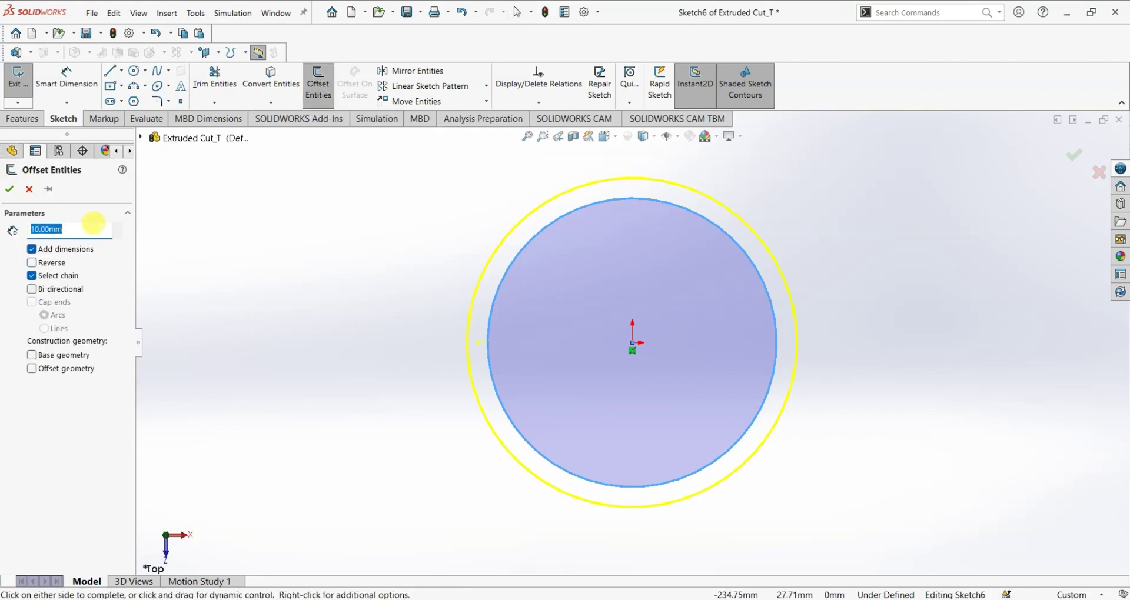
{"action": "type", "text": "30"}
{"action": "key", "text": "Return"}
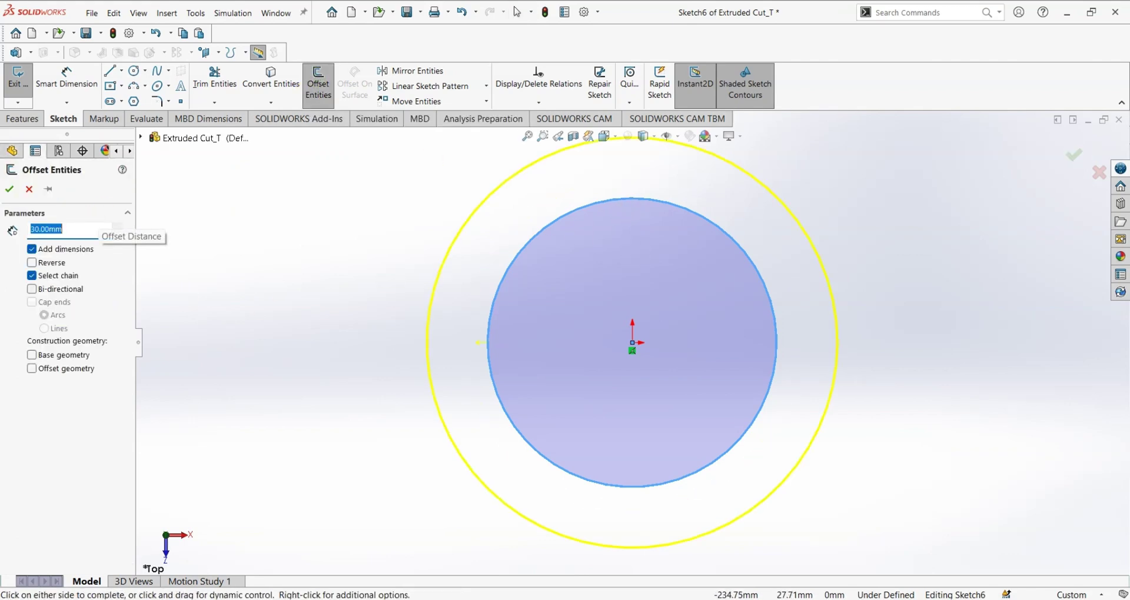
{"action": "left_click", "coordinate": [18, 193]}
Dimension the inner circle's diameter and set it to 150 mm
{"action": "left_click", "coordinate": [67, 82]}
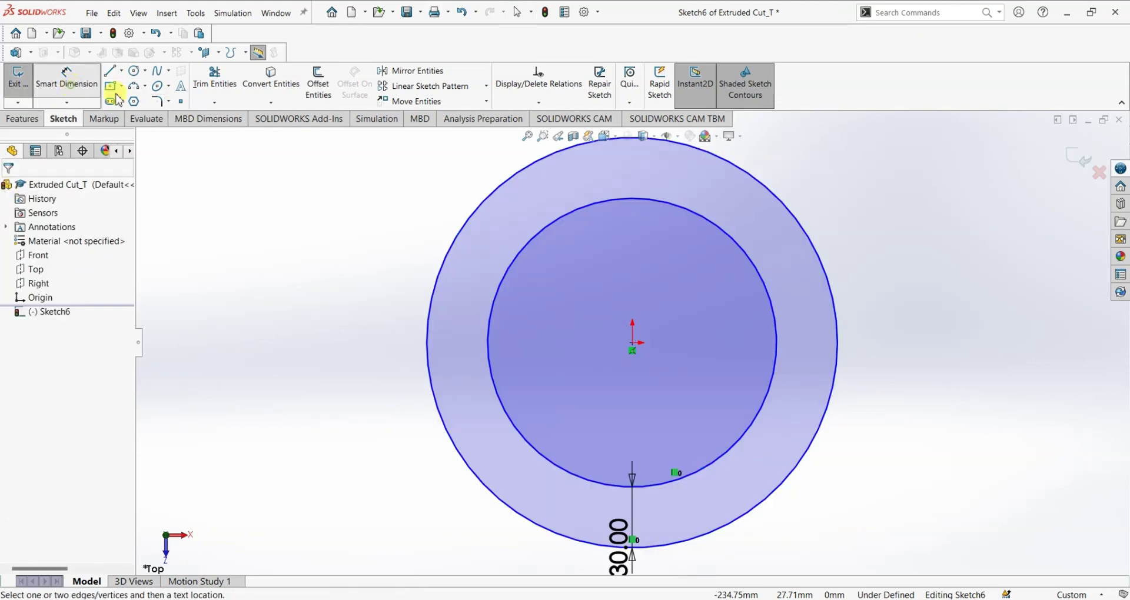
{"action": "left_click", "coordinate": [775, 307]}
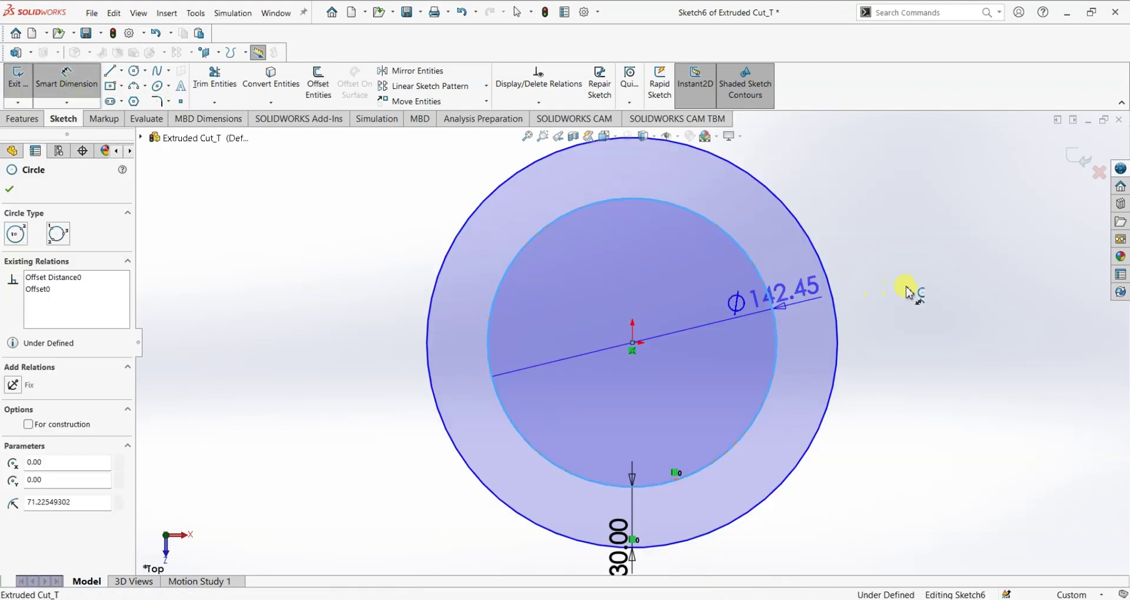
{"action": "left_click", "coordinate": [945, 285]}
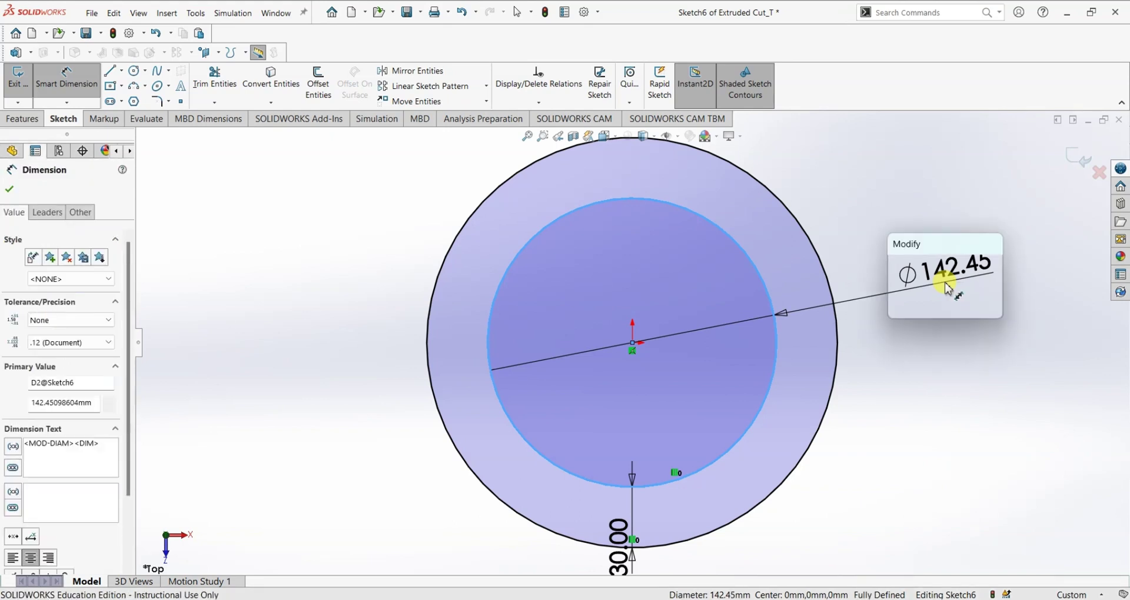
{"action": "key", "text": "Return"}
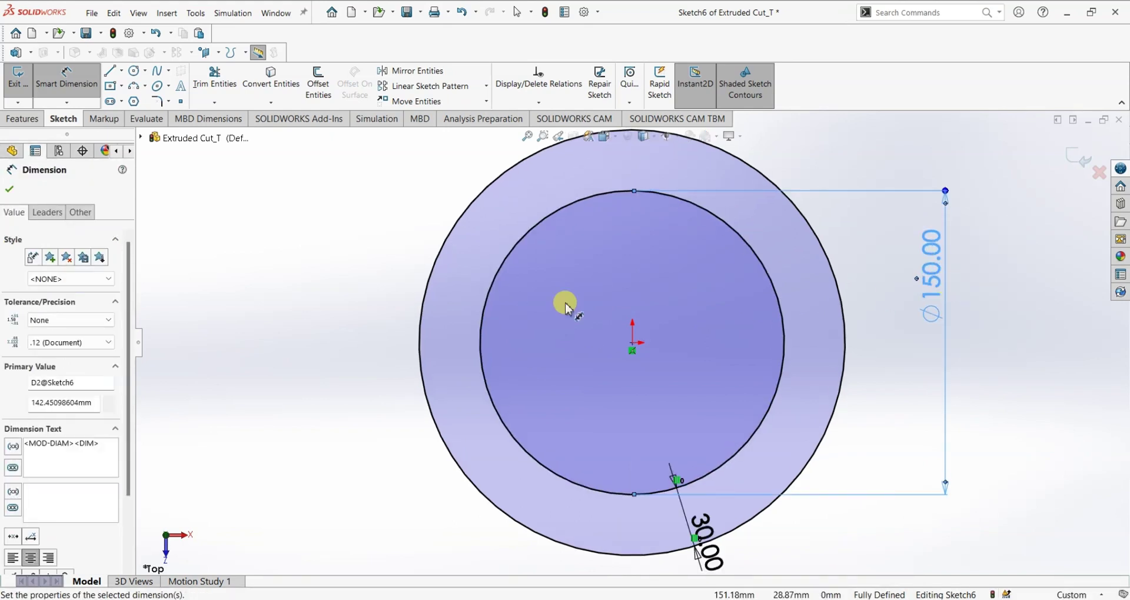
{"action": "key", "text": "Escape"}
{"action": "key", "text": "f"}
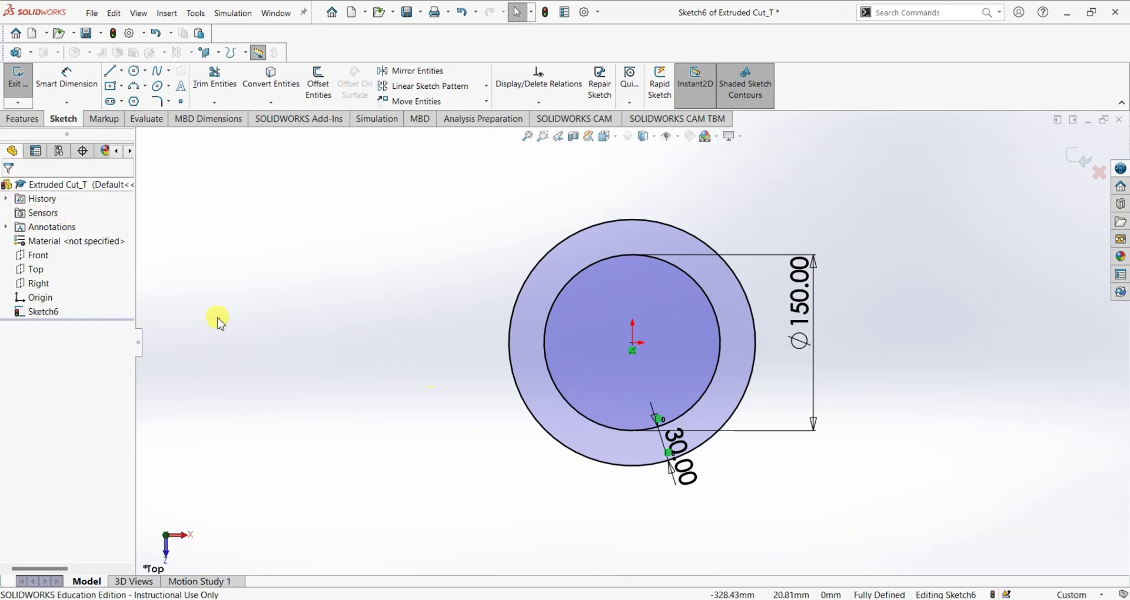
Extrude the ring between the two circles 150 mm using the Blind end condition, and inspect the hollow cylinder from above and below
{"action": "left_click", "coordinate": [23, 119]}
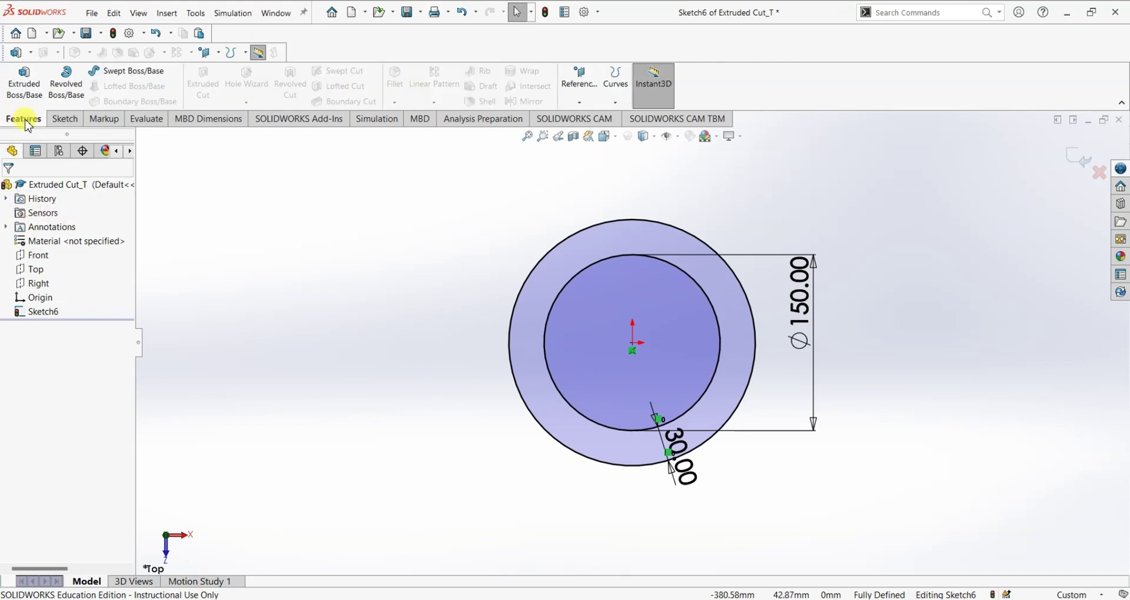
{"action": "left_click", "coordinate": [26, 90]}
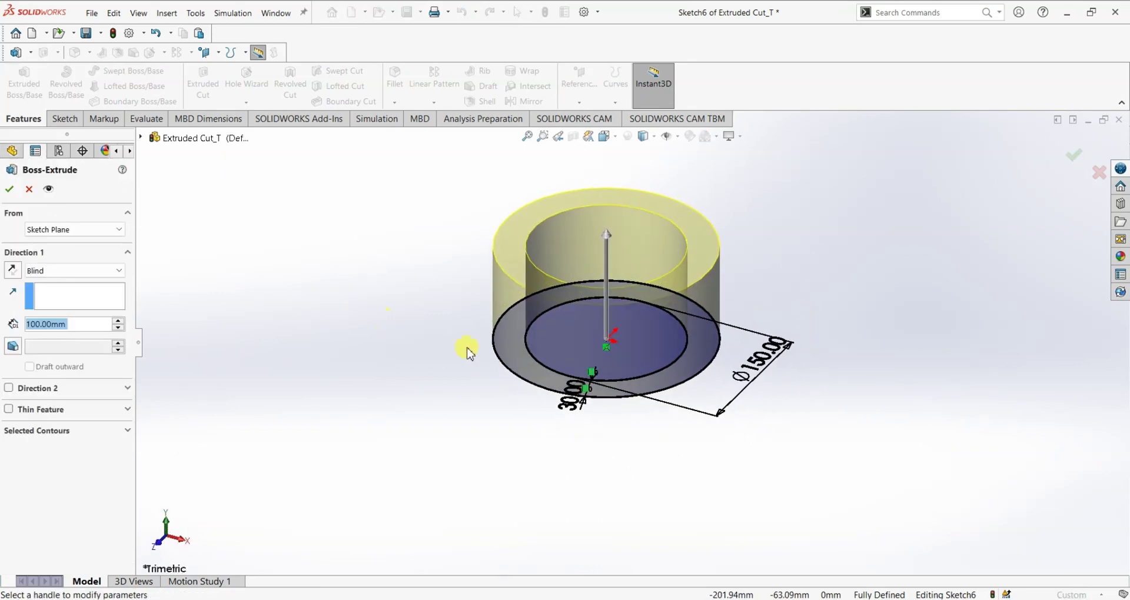
{"action": "type", "text": "150"}
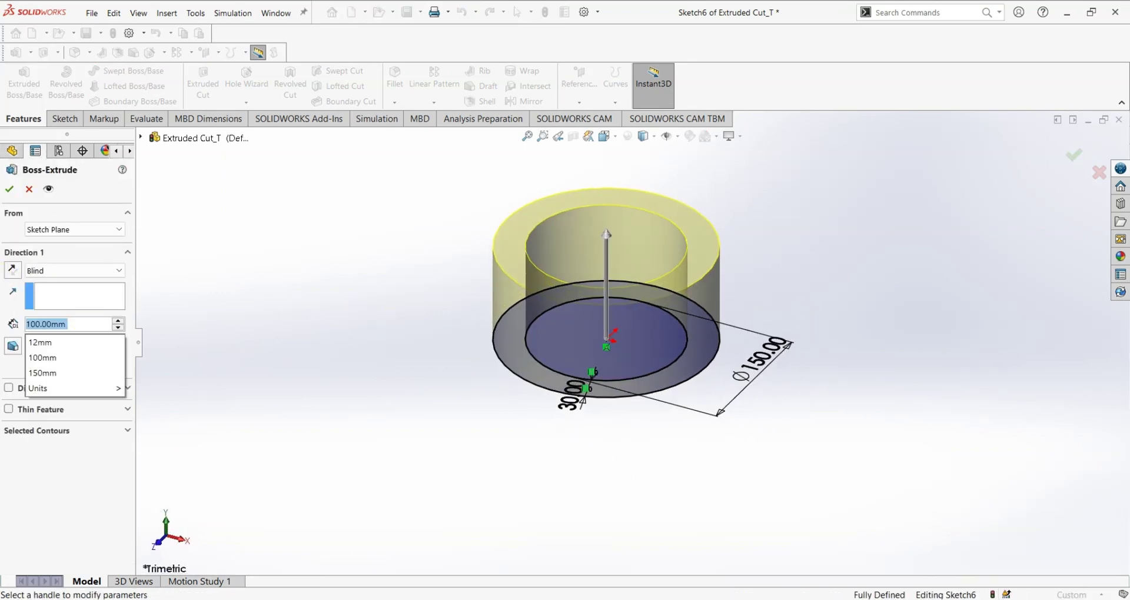
{"action": "key", "text": "Return"}
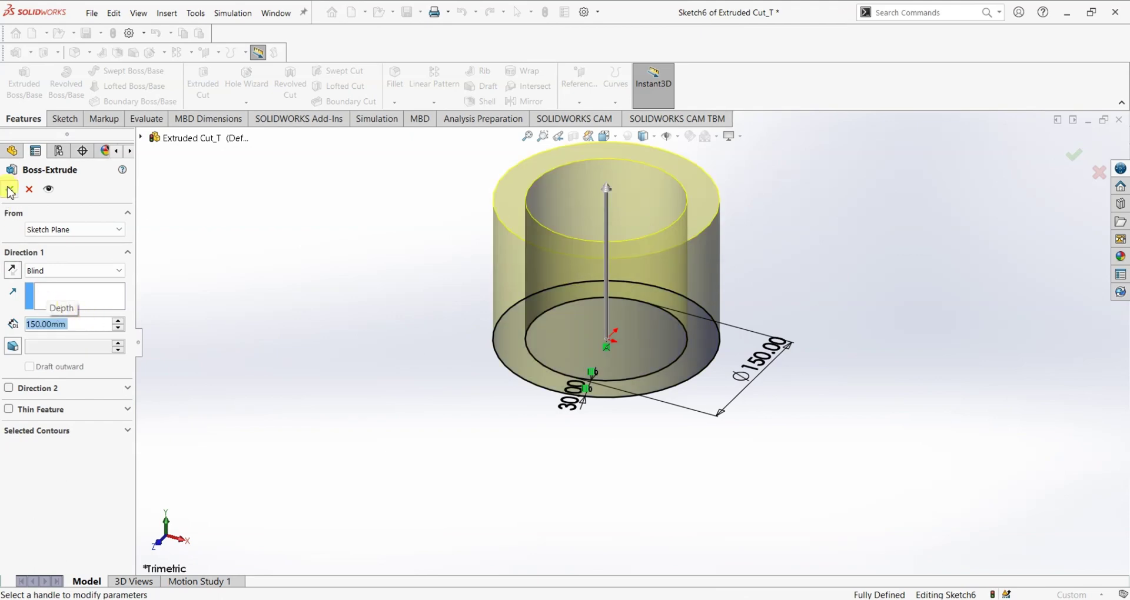
{"action": "left_click", "coordinate": [9, 189]}
{"action": "left_click", "coordinate": [399, 327]}
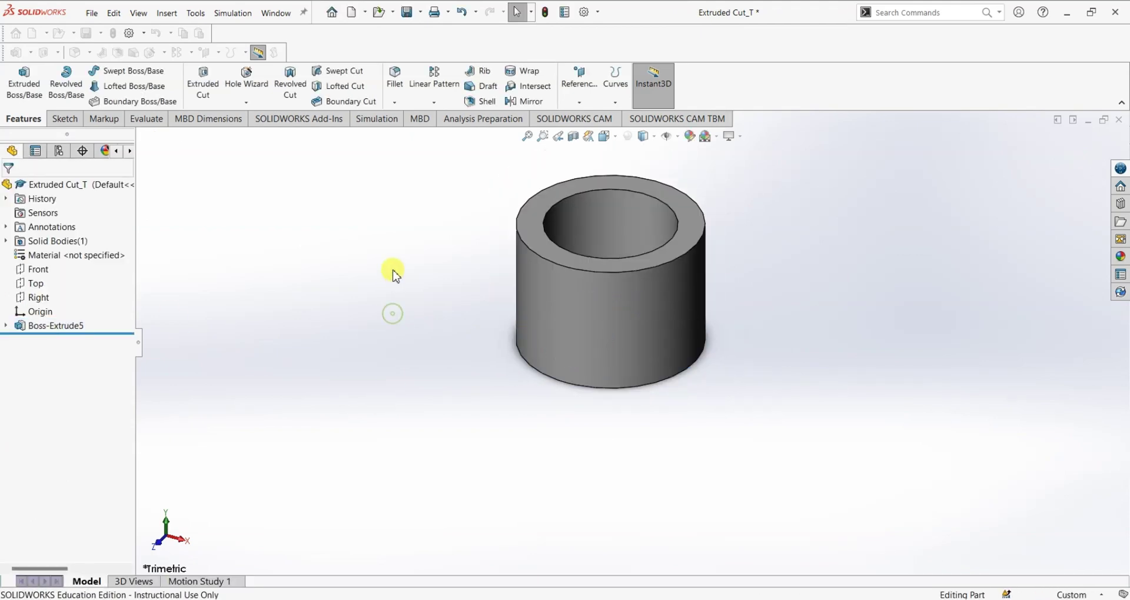
{"action": "middle_click_drag", "start_coordinate": [392, 318], "coordinate": [378, 262]}
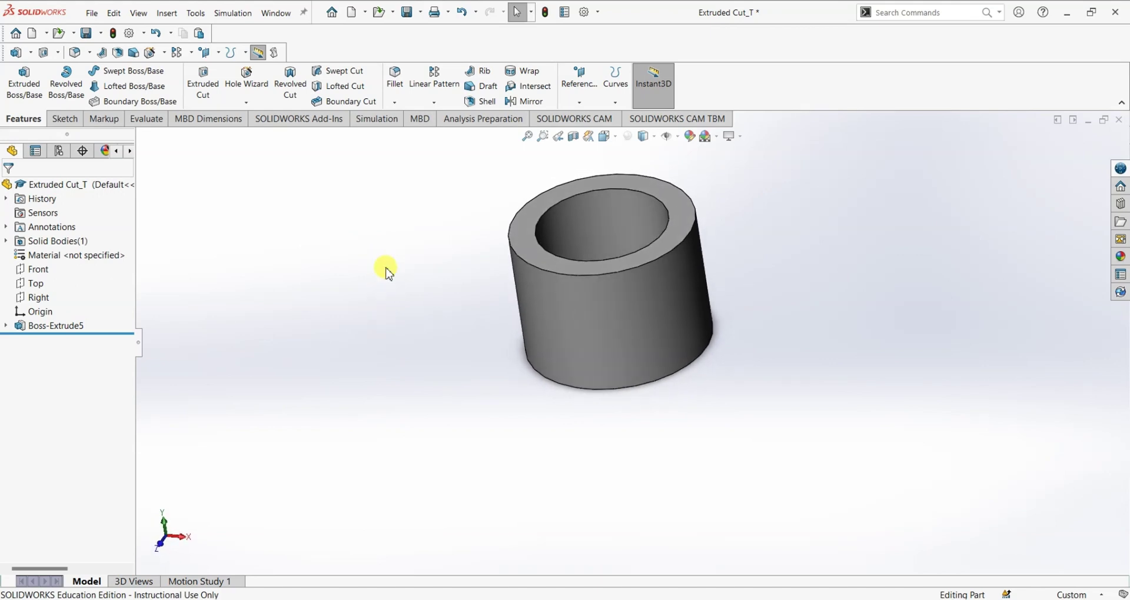
{"action": "middle_click_drag", "start_coordinate": [386, 267], "coordinate": [448, 440]}
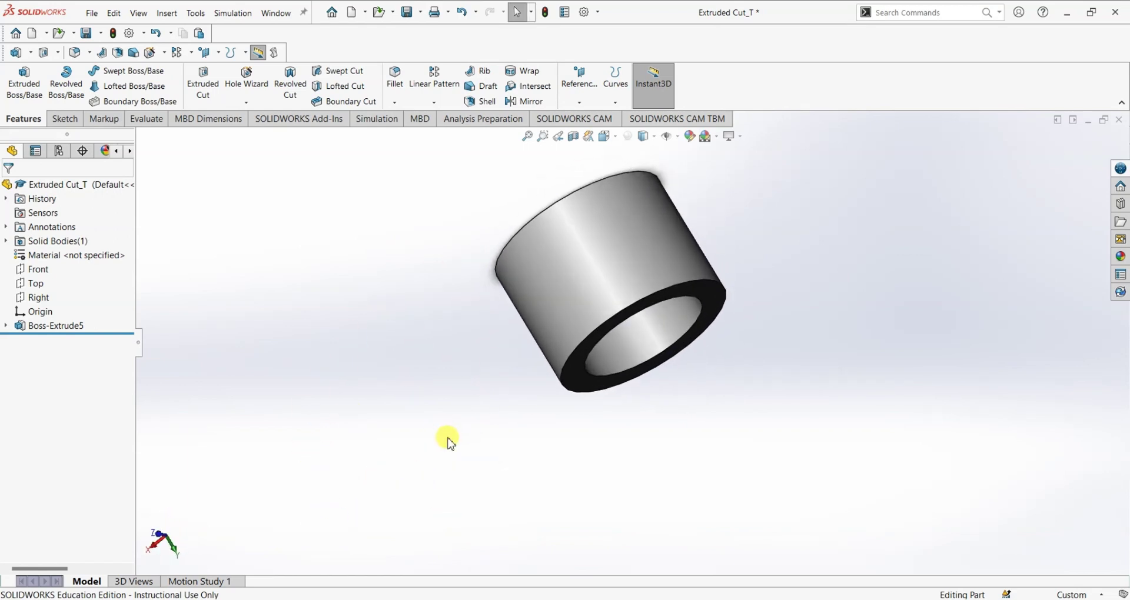